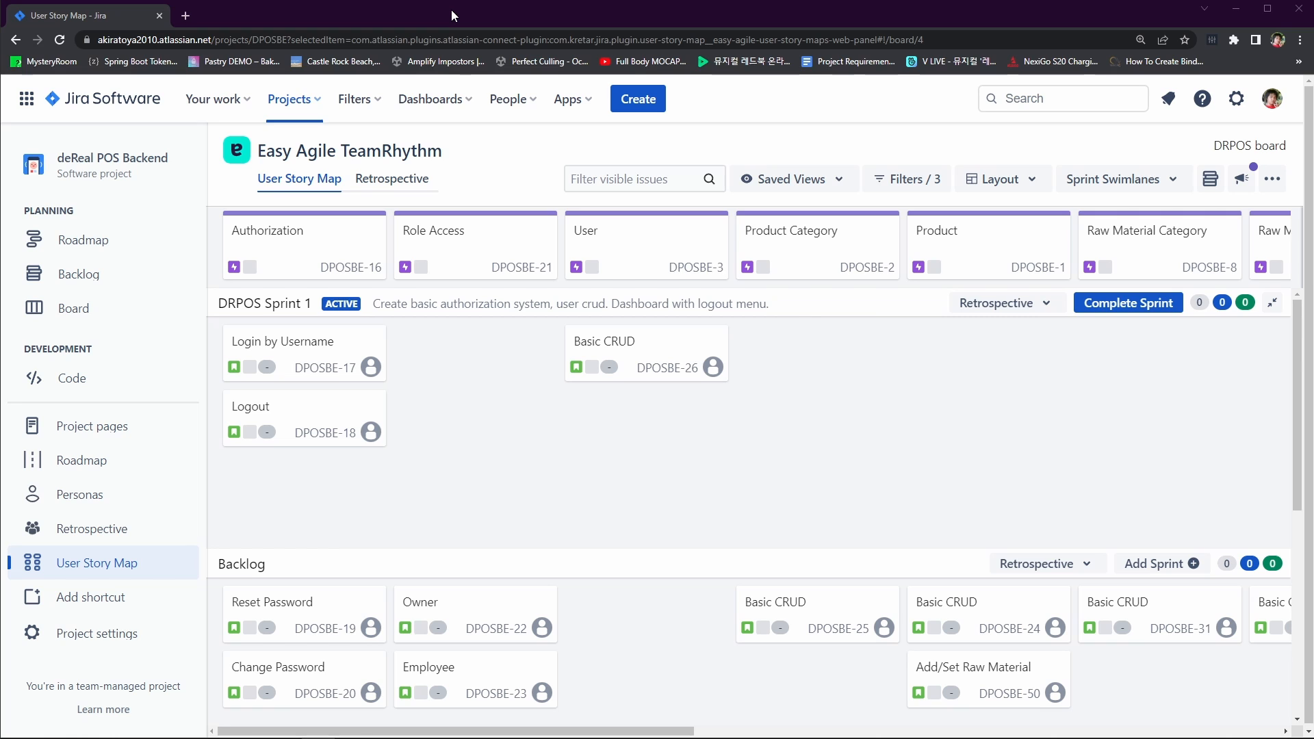
- Switch from the Jira user story map to the login page wireframe in Affinity Designer
mouse_move(792, 368)
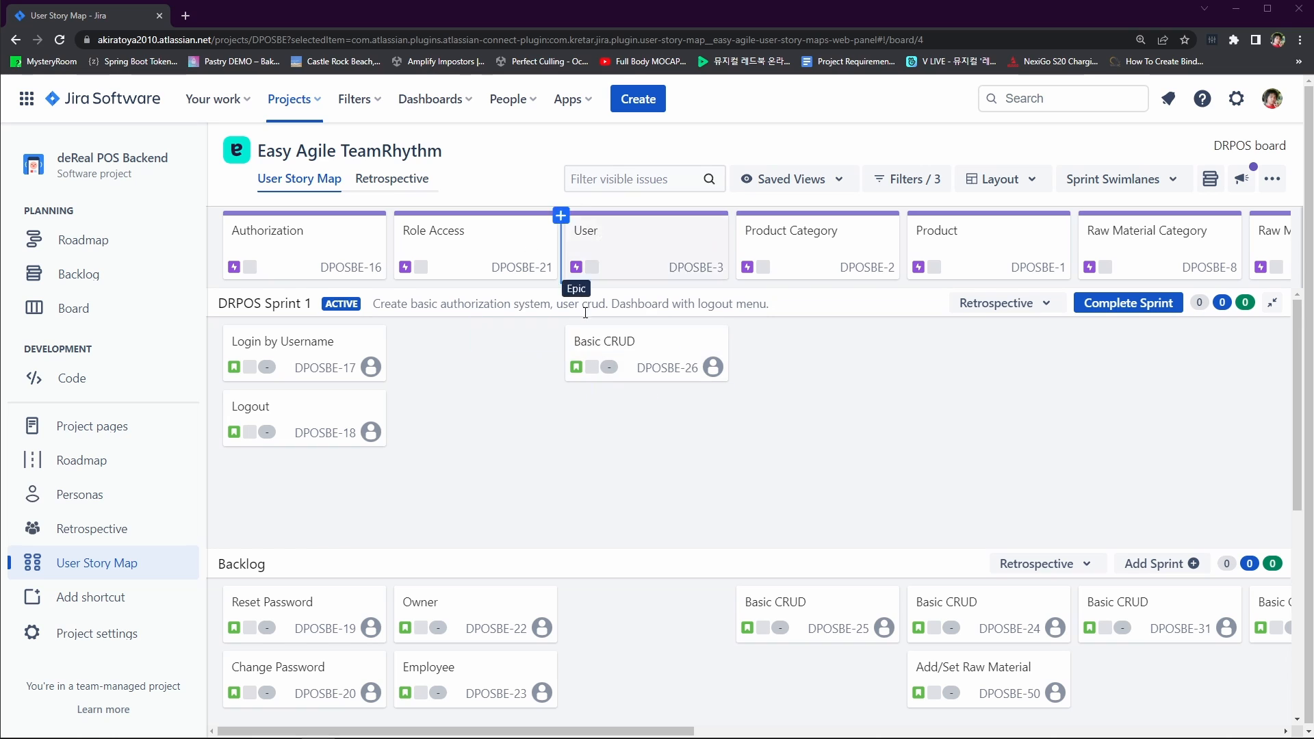
mouse_move(477, 411)
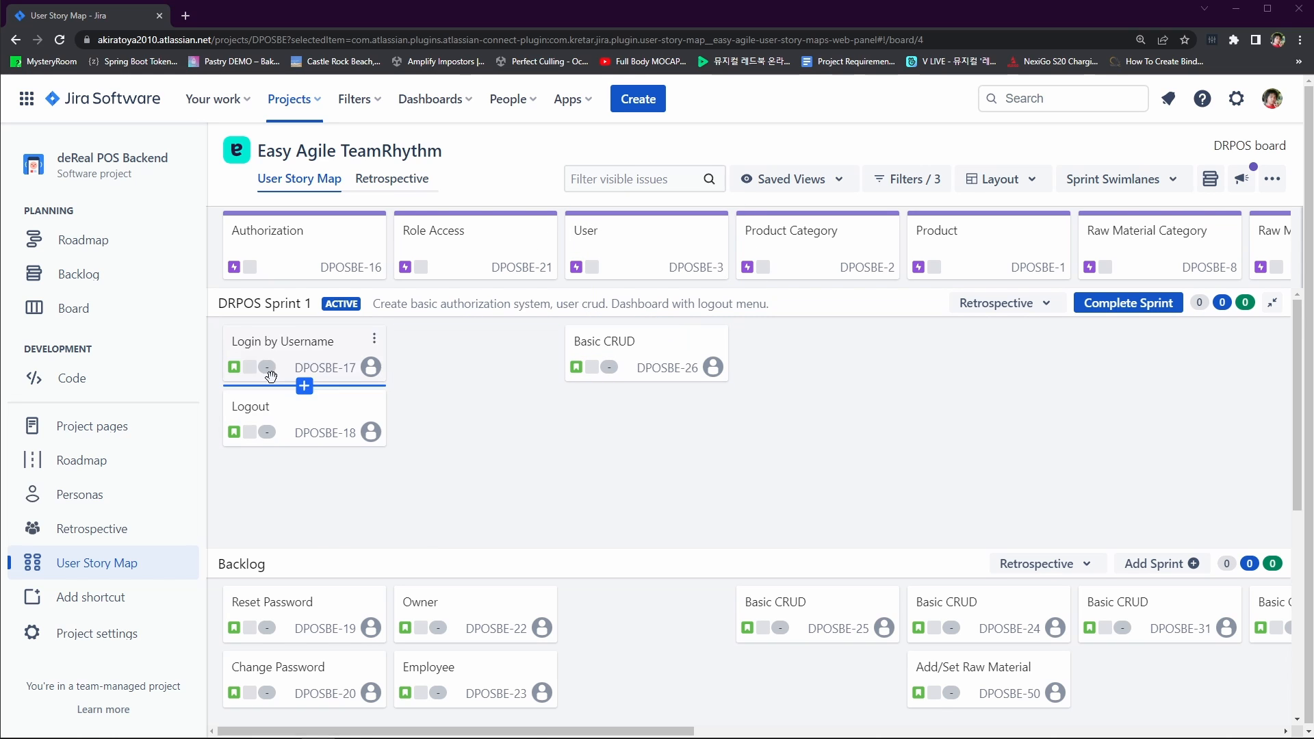
mouse_move(314, 452)
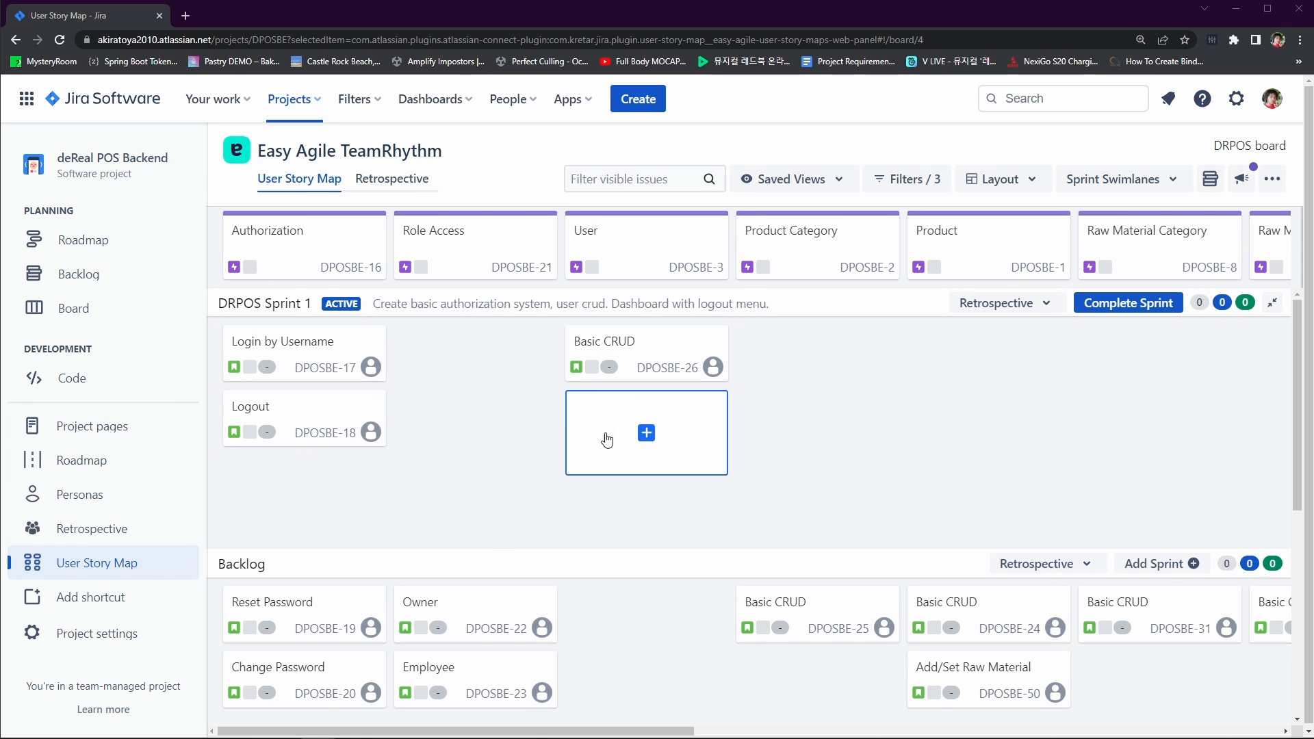
mouse_move(191, 2)
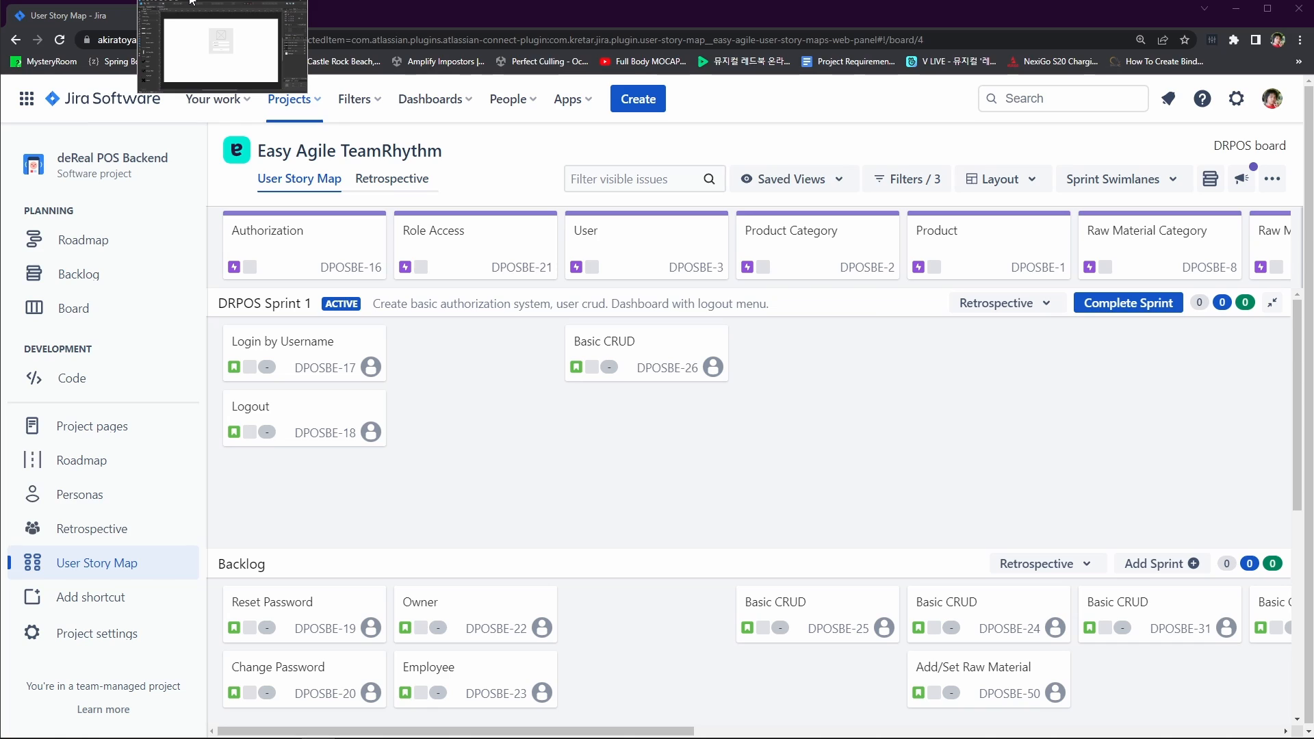
left_click(289, 72)
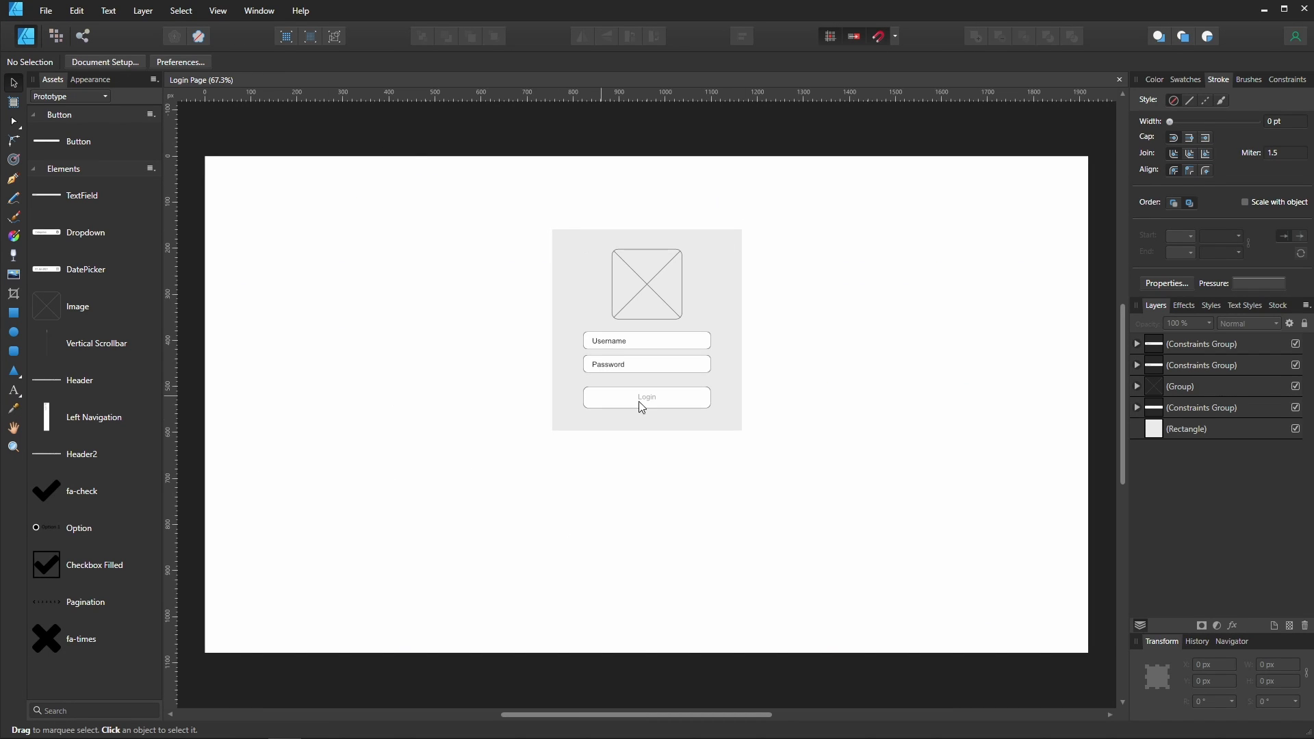
- Insert a document-sized artboard around the existing login wireframe
key("ctrl+1")
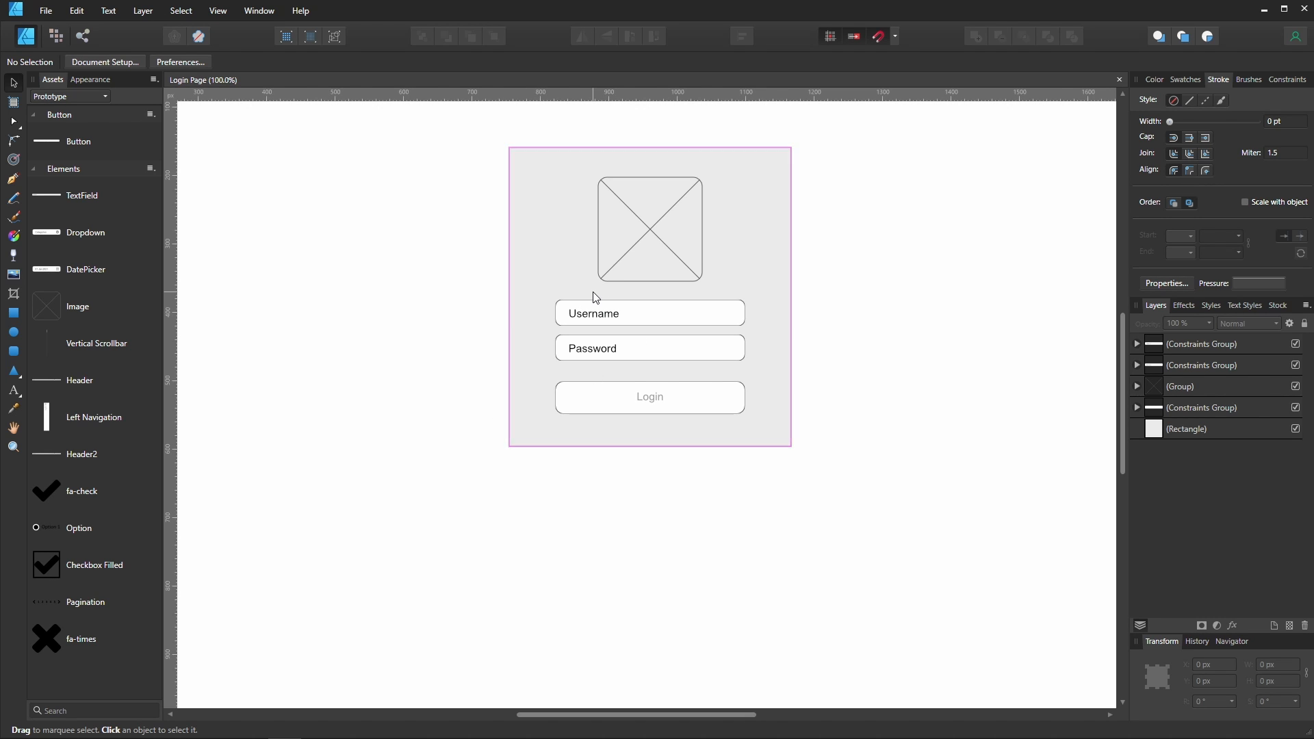
key("ctrl+minus")
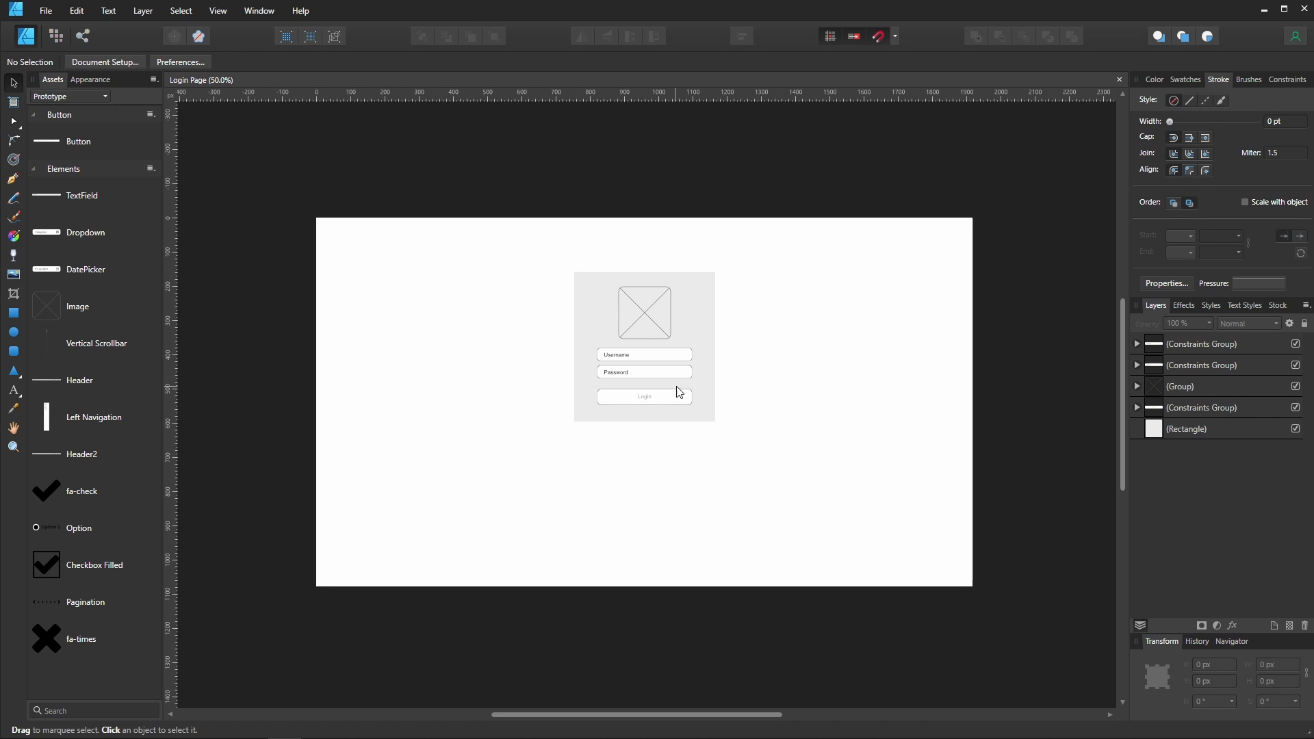
left_click_drag(898, 435, 783, 472)
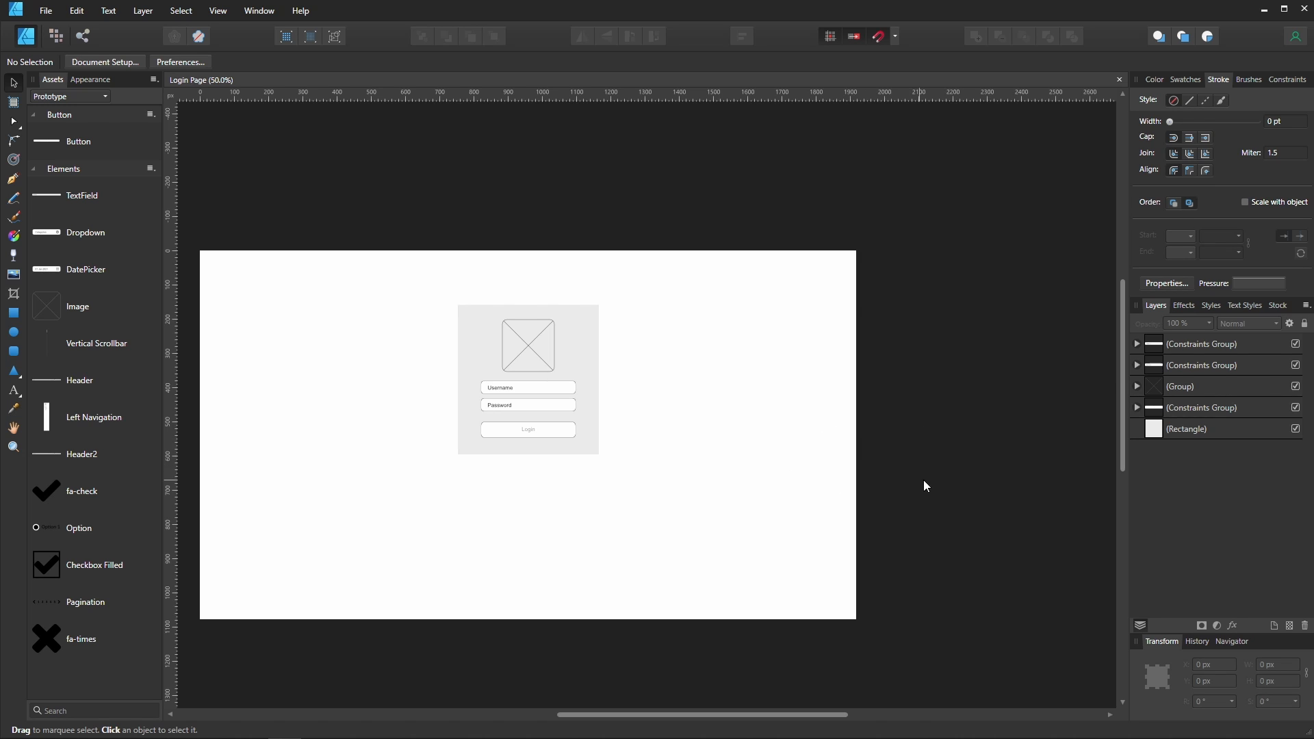
left_click_drag(938, 474, 722, 496)
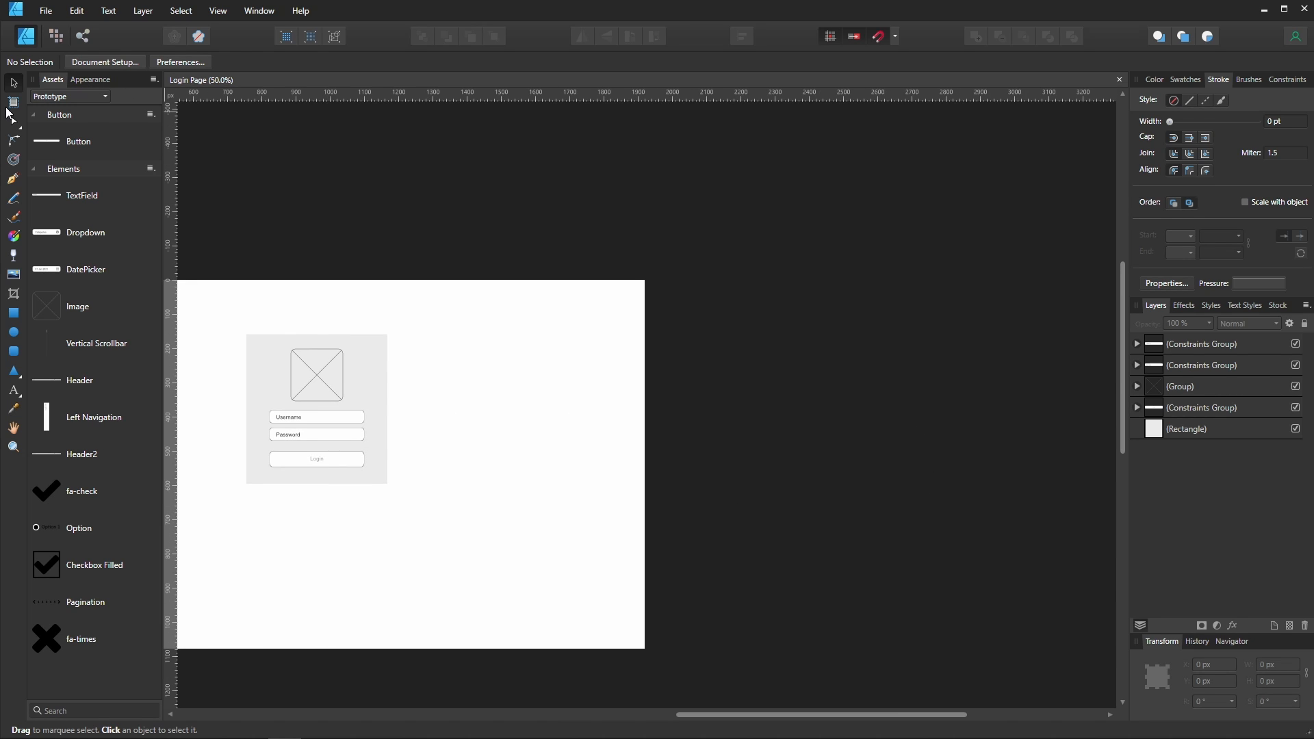
left_click(14, 104)
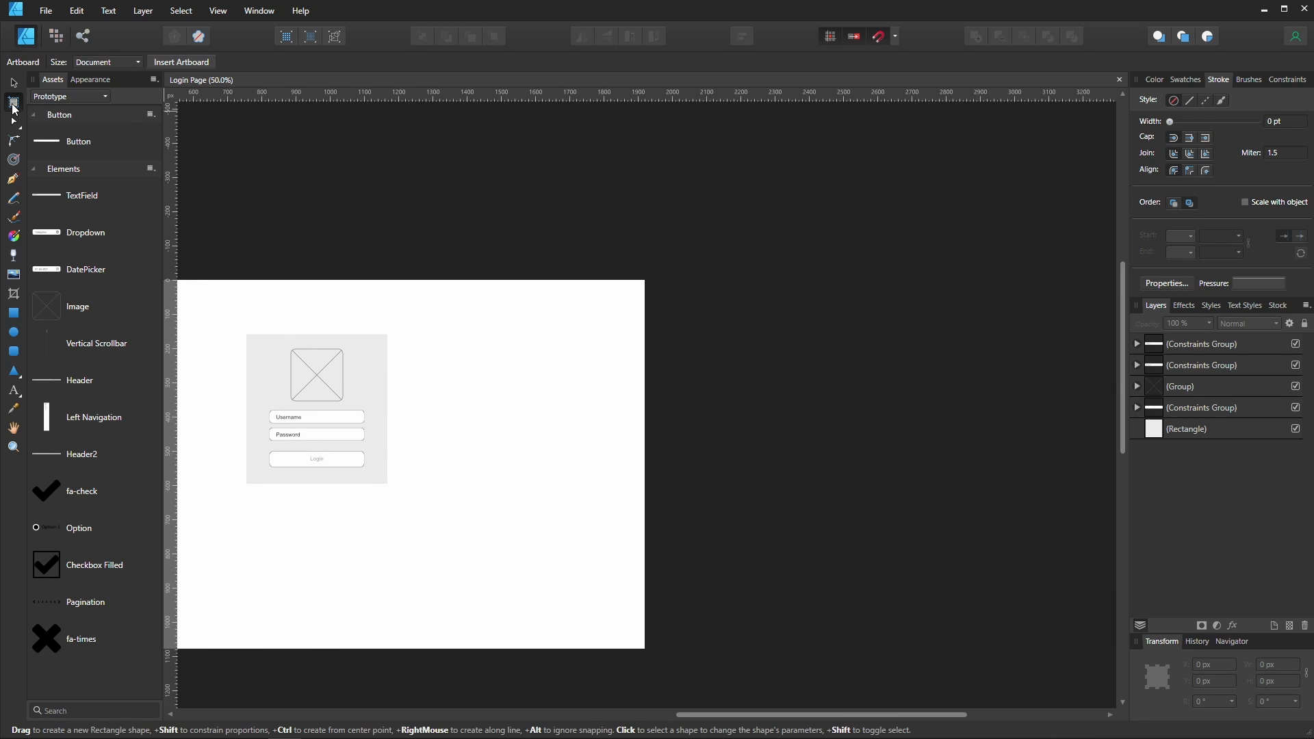
left_click(176, 63)
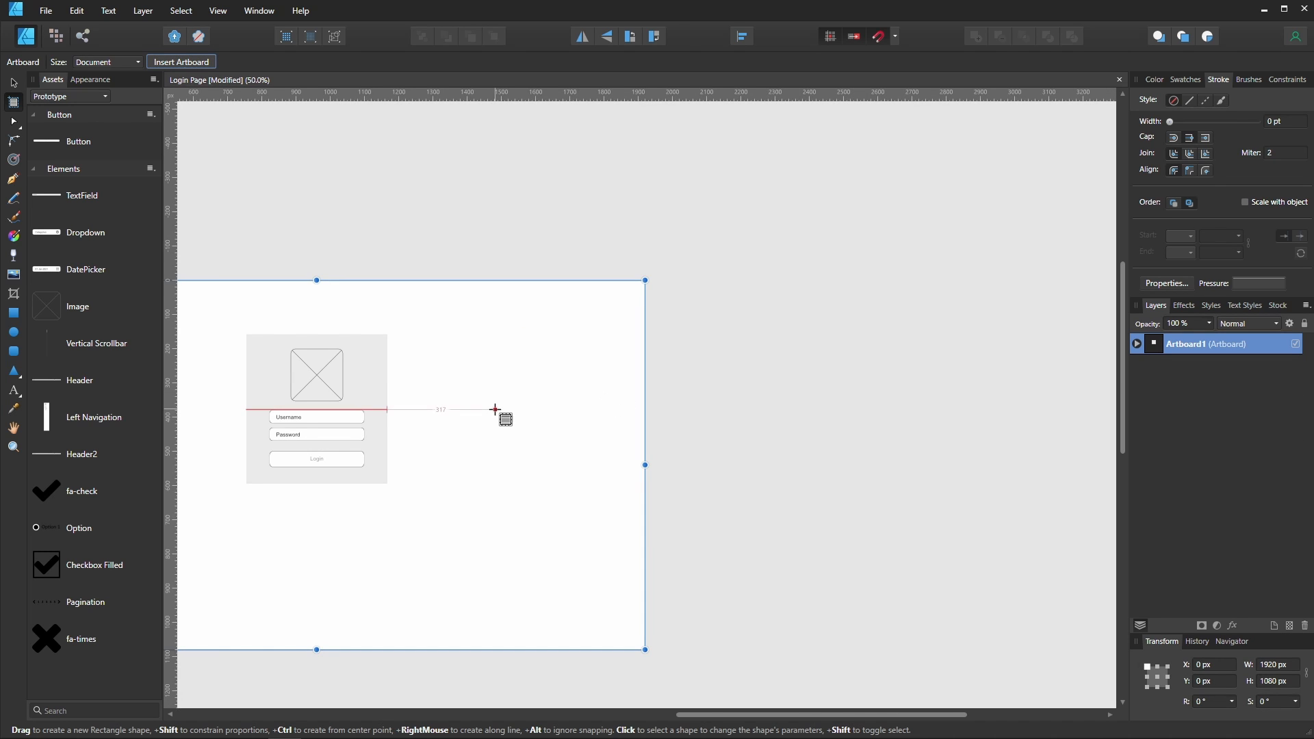
- Rename the new artboard Login Page
double_click(1189, 345)
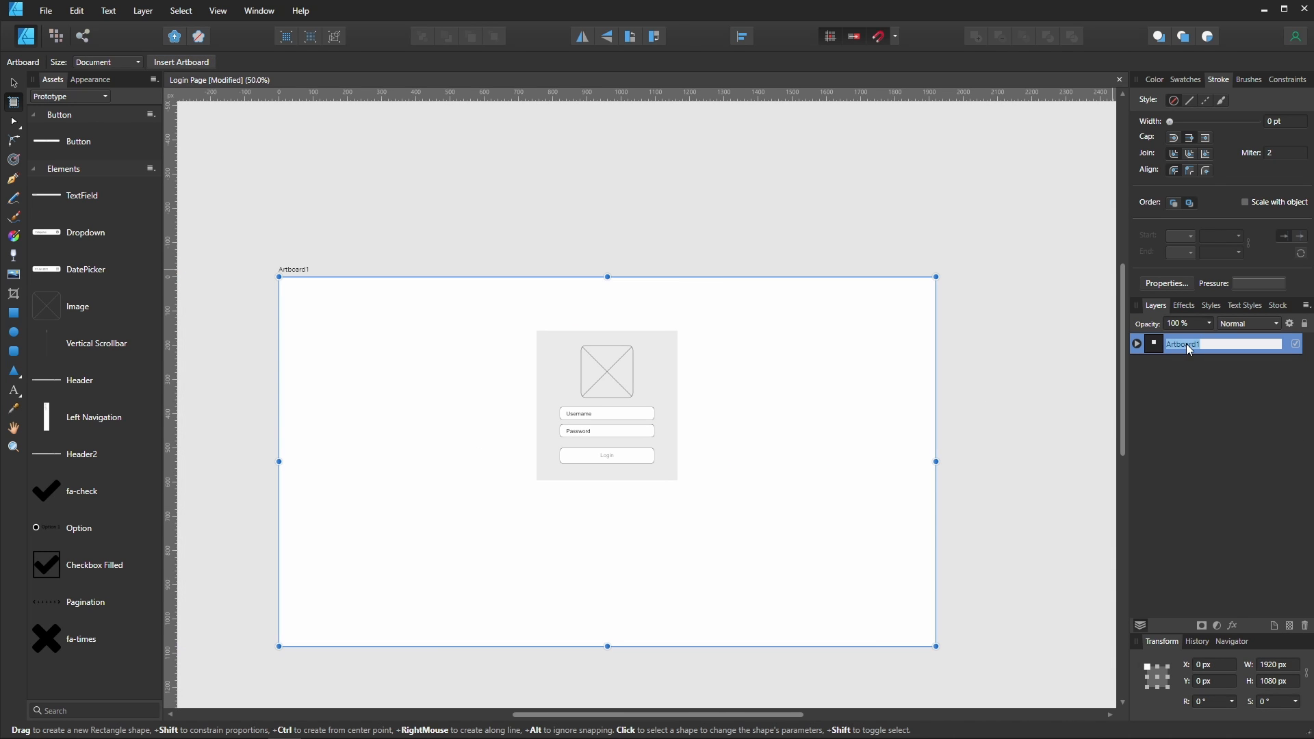
type("Login Page")
key("Return")
- Insert a second artboard beside it and name it Dashboard Page
left_click(189, 63)
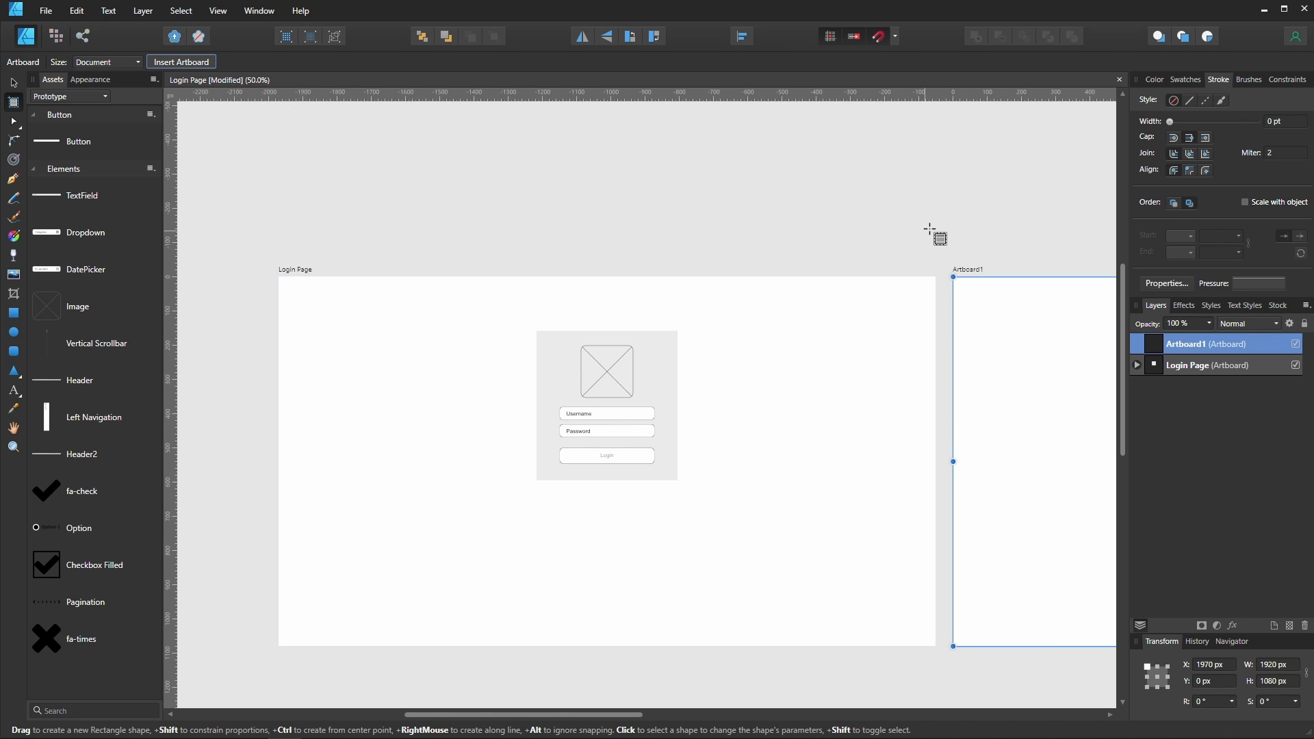
double_click(1192, 345)
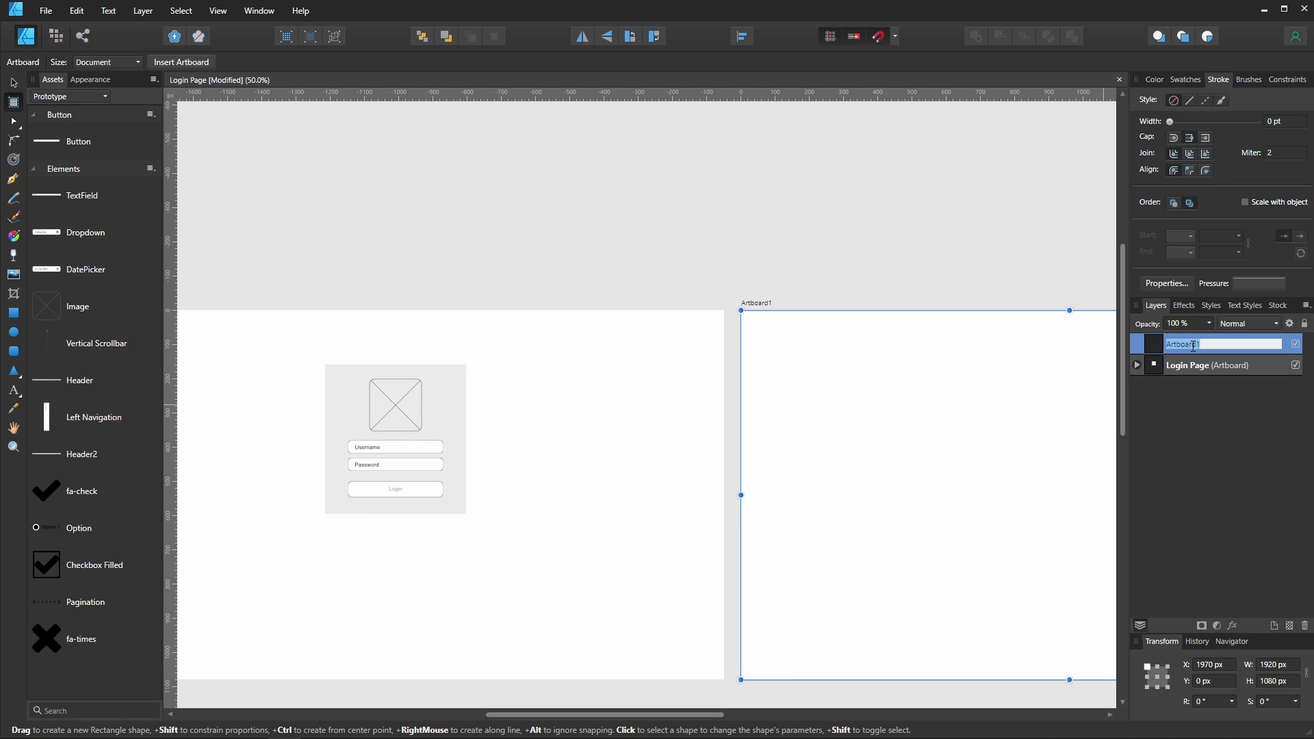
type("Dashboard Page")
key("Return")
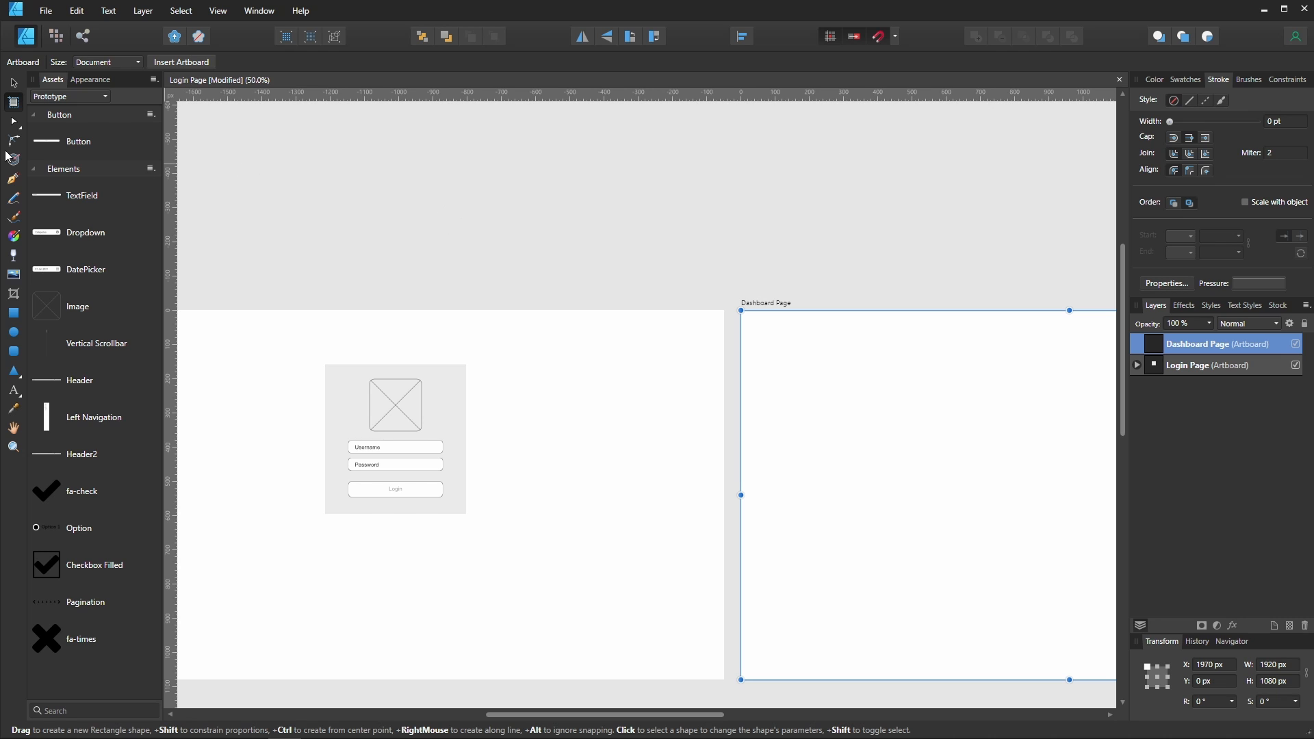
- Place the Header asset at the top of the Dashboard Page artboard
left_click(14, 83)
left_click_drag(803, 297, 454, 207)
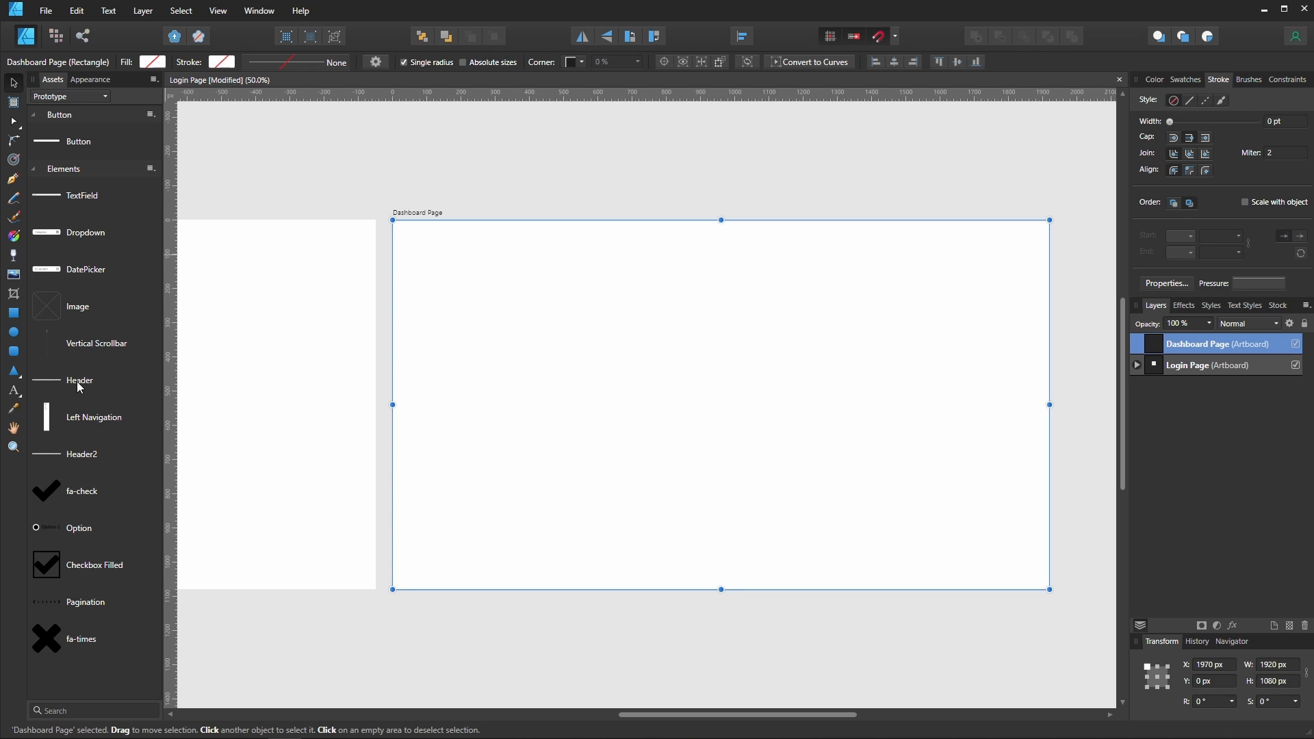
left_click_drag(77, 380, 622, 236)
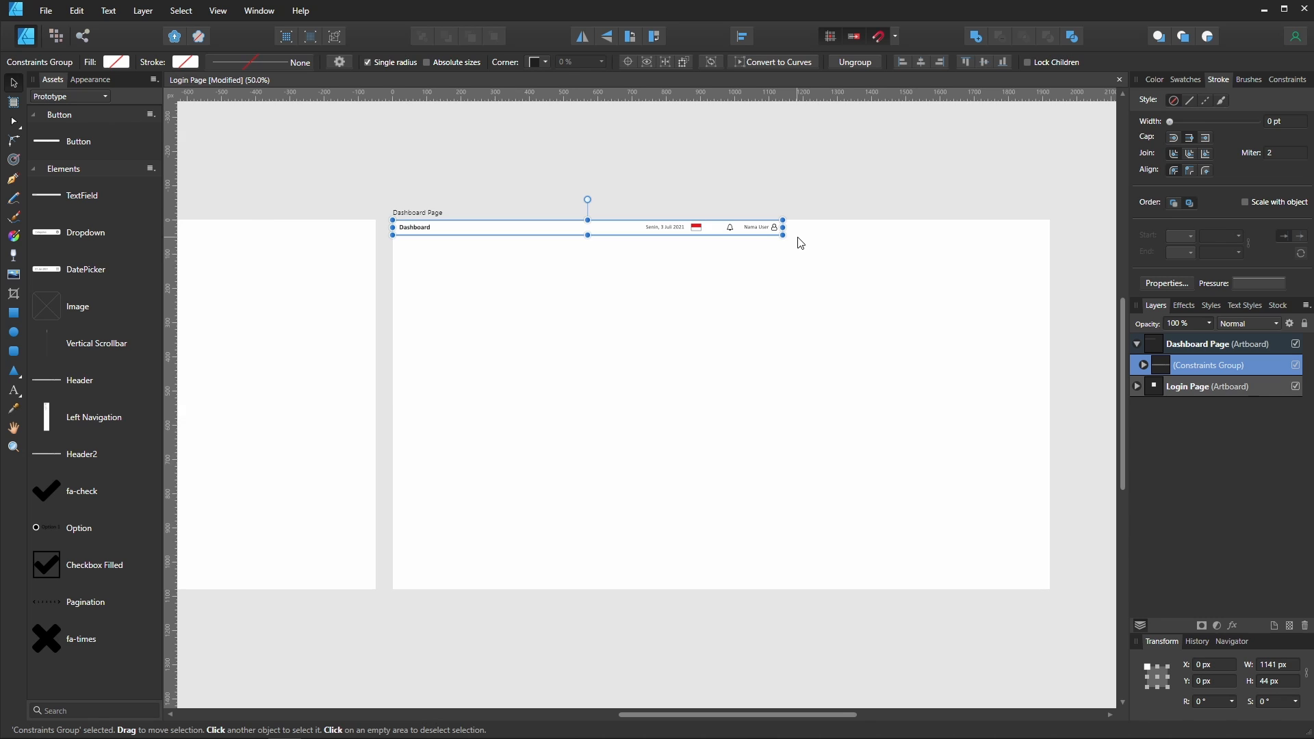
- Delete the date text from the header
key("ctrl+plus")
key("ctrl+plus")
left_click_drag(608, 225, 674, 402)
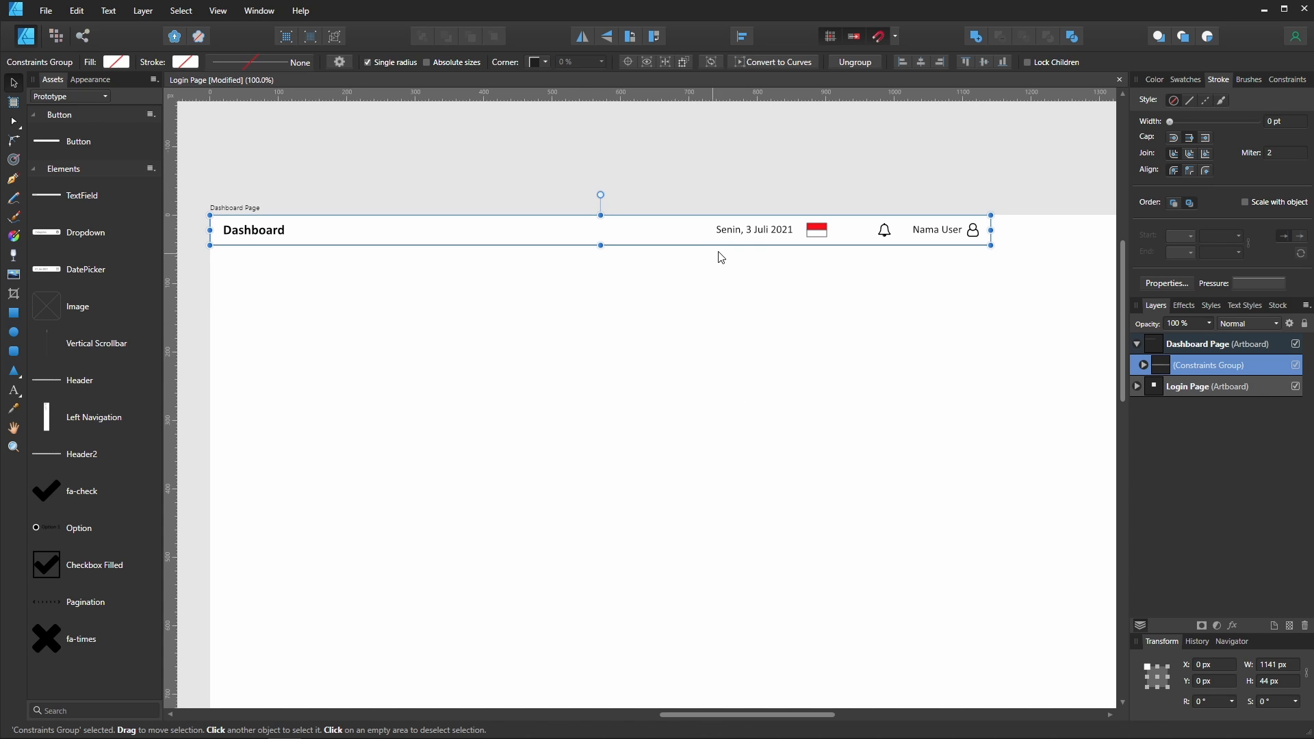
double_click(778, 235)
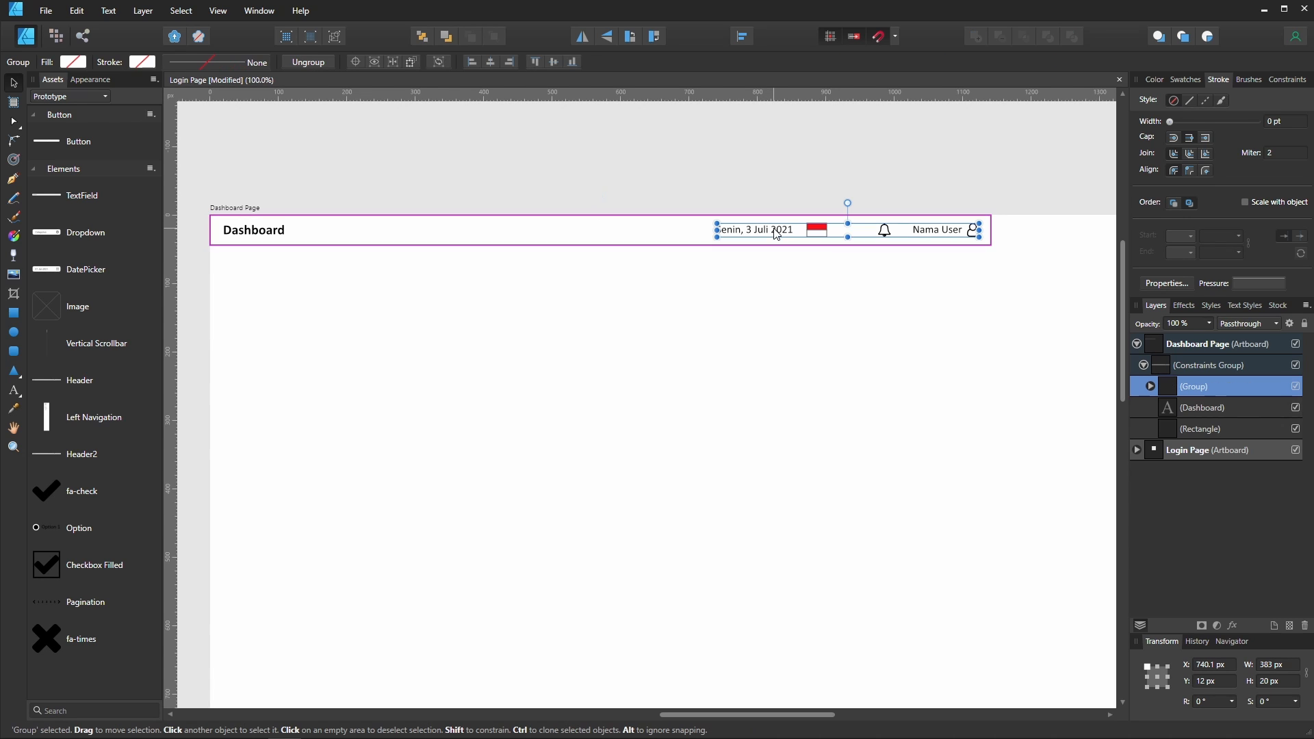
double_click(787, 235)
key("Delete")
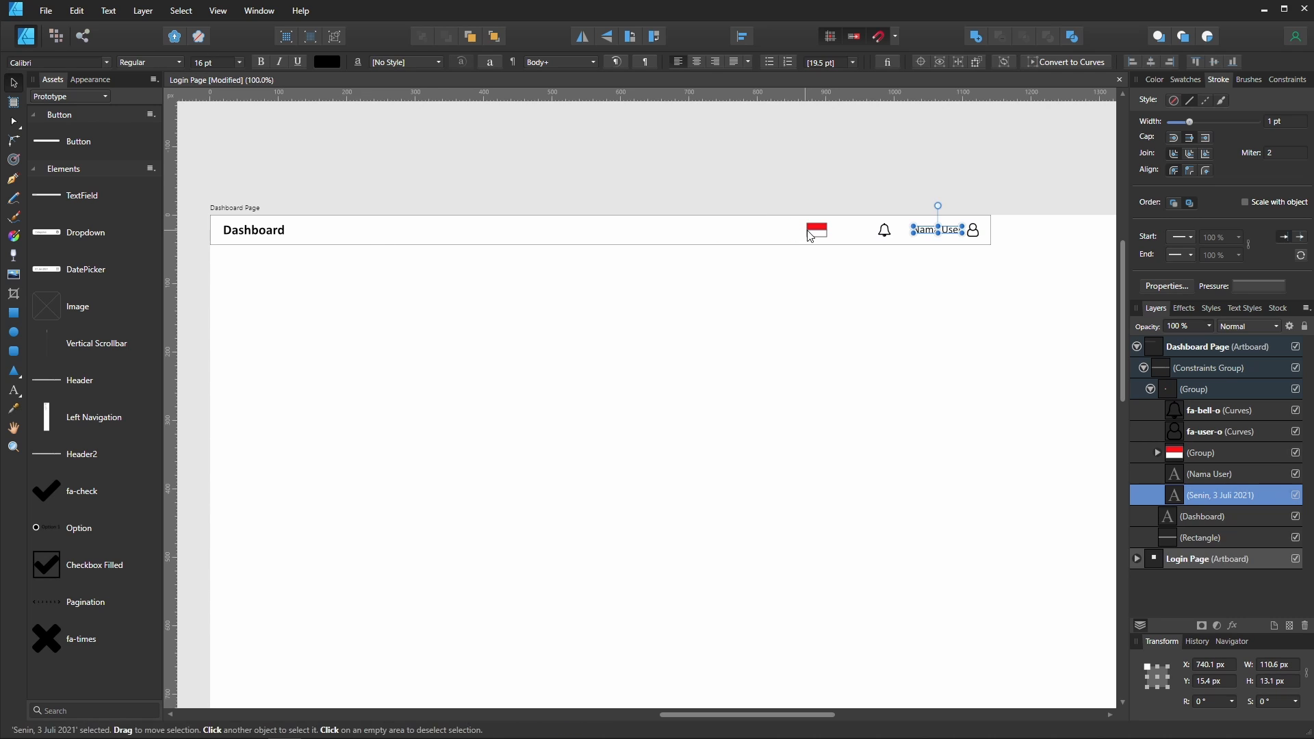
- Delete the flag and notification bell icons from the header
left_click(817, 230)
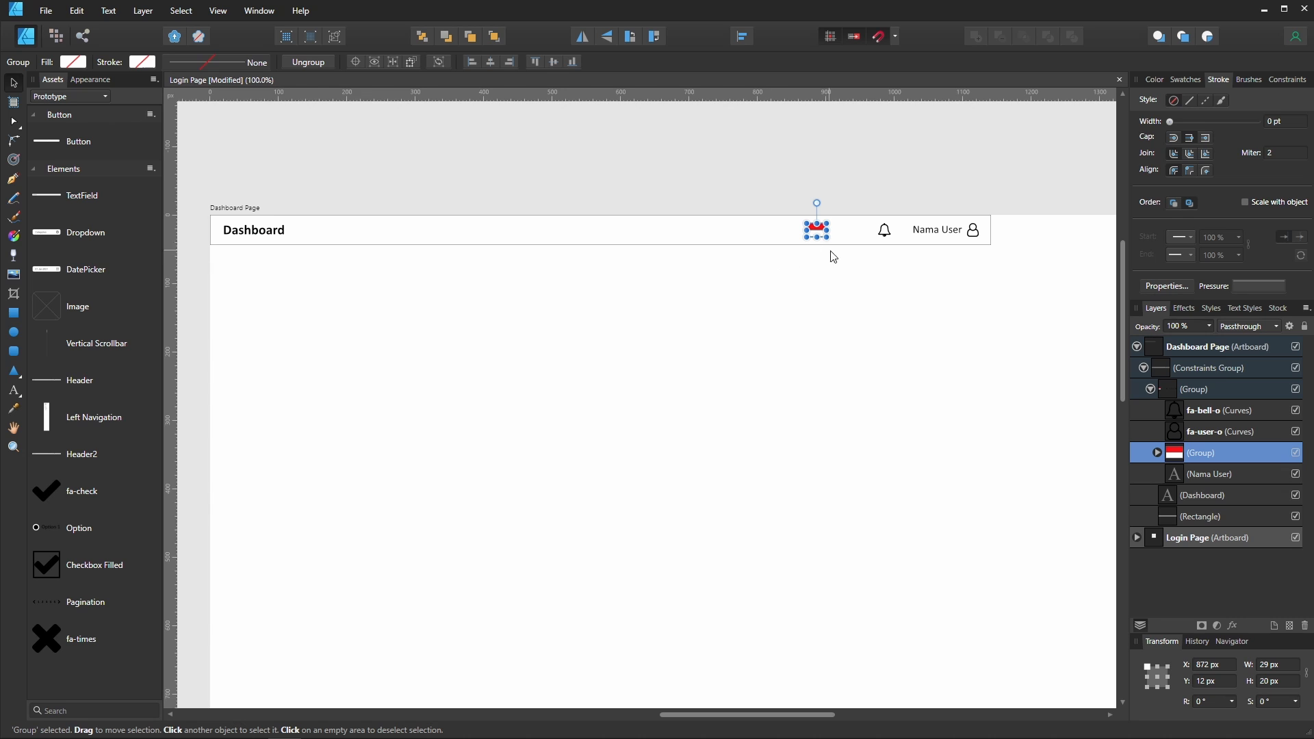
key("Delete")
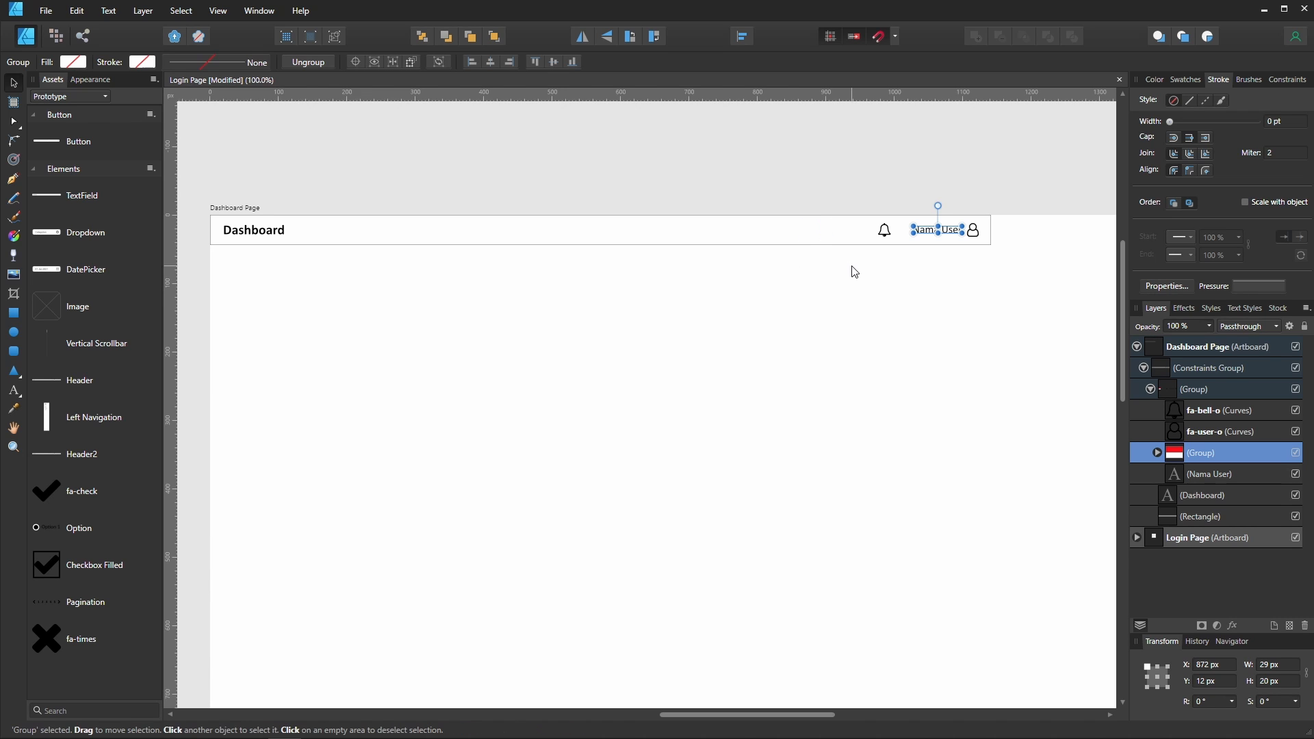
left_click(884, 233)
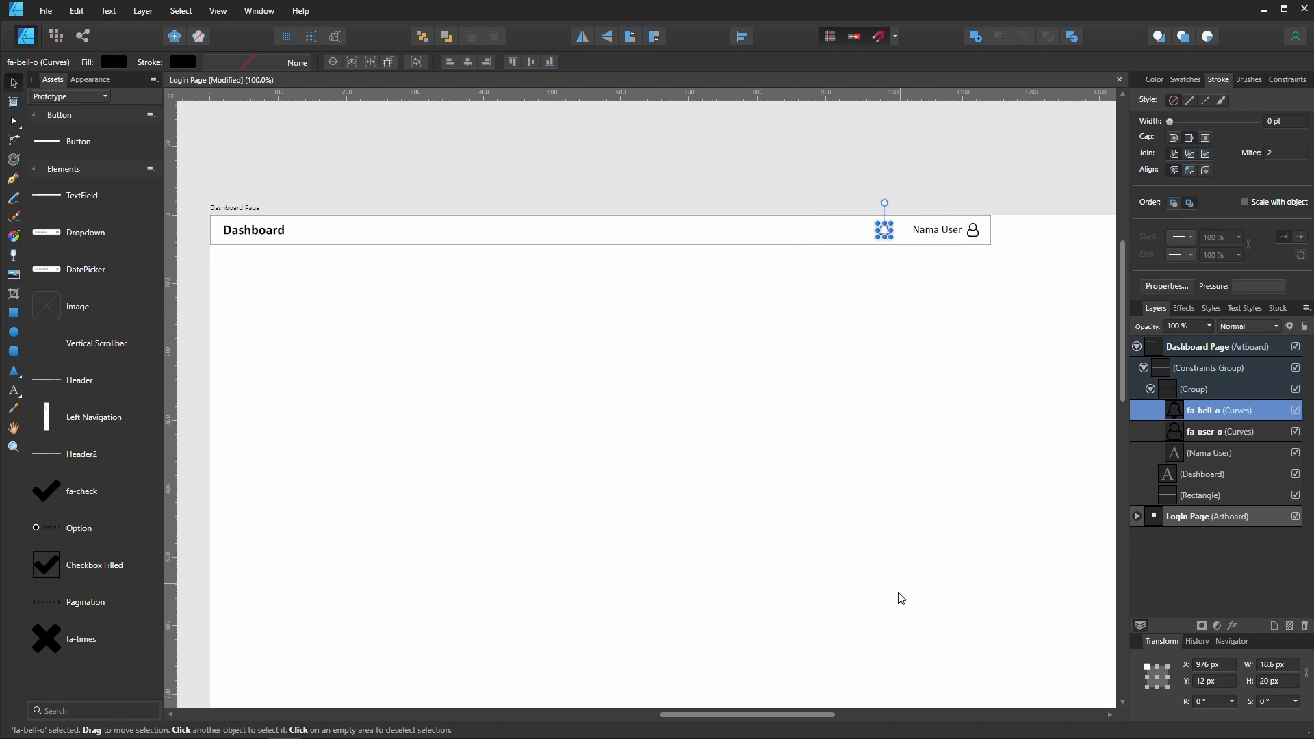
left_click_drag(795, 713, 889, 722)
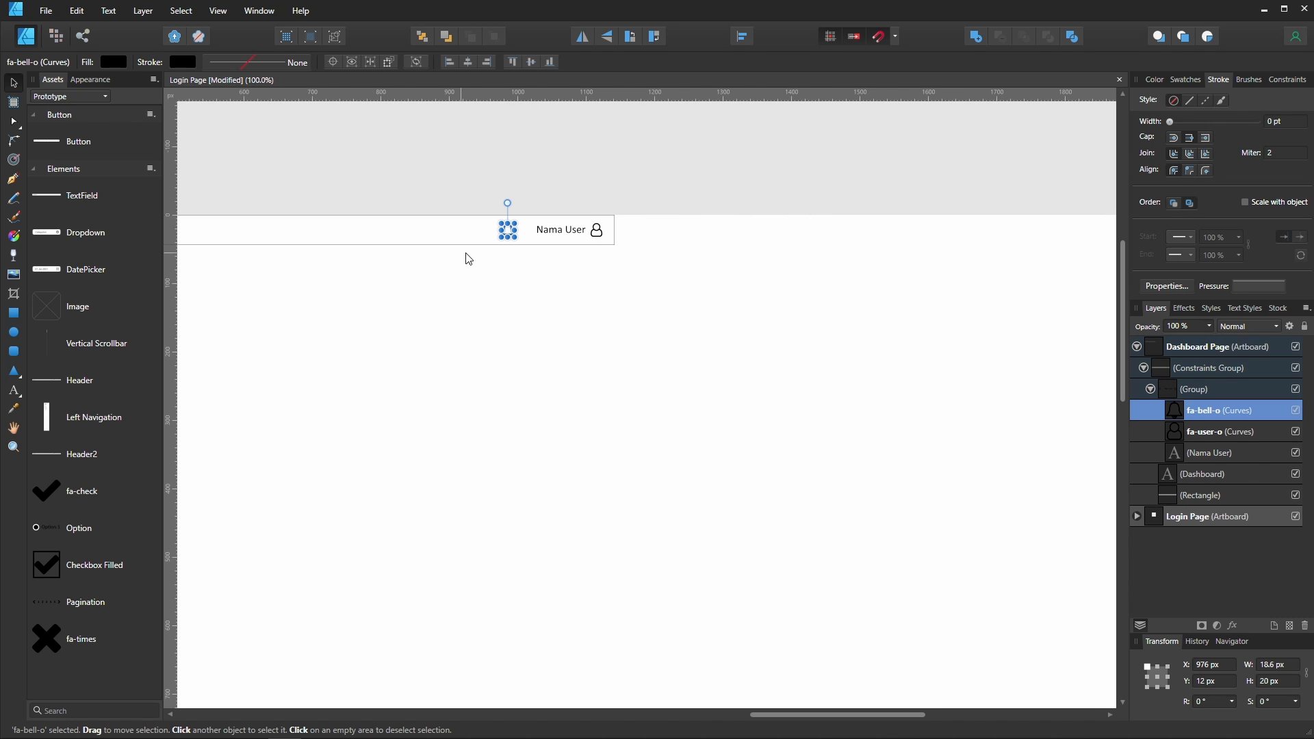
key("Delete")
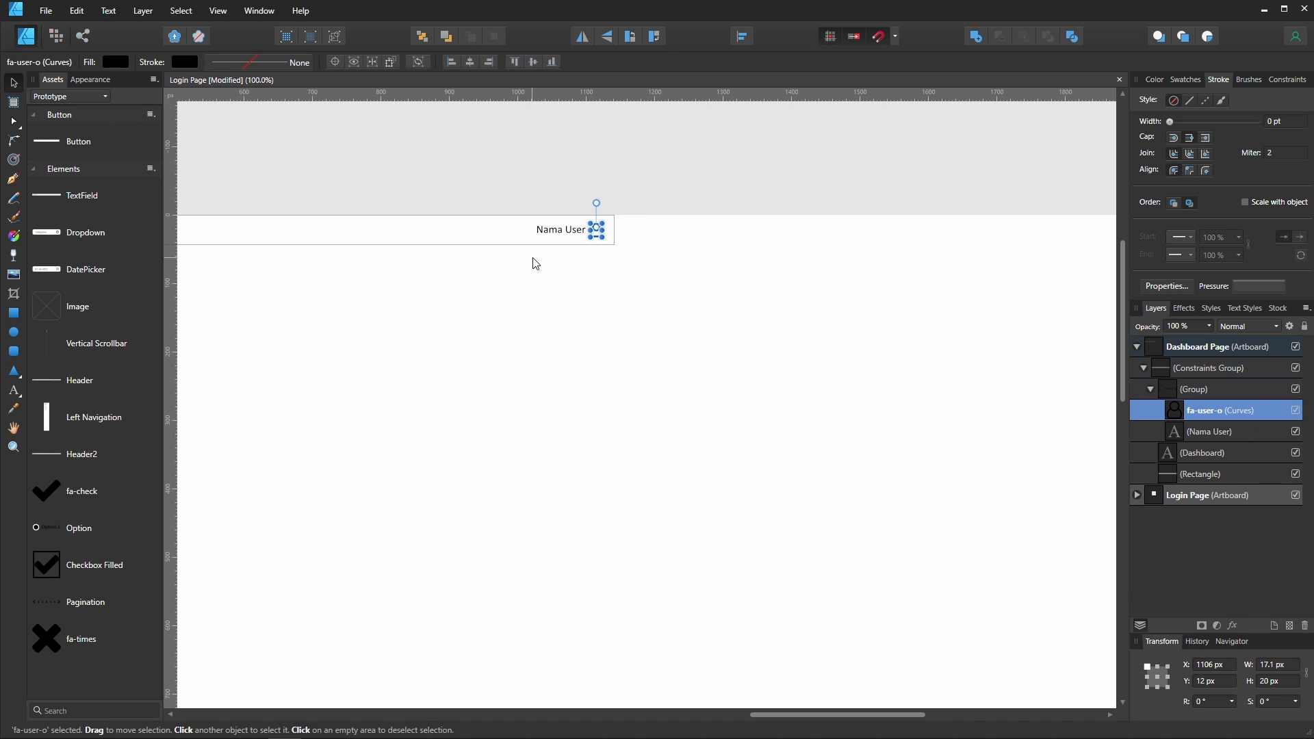
- Change the header's user label text to User Name
left_click(563, 236)
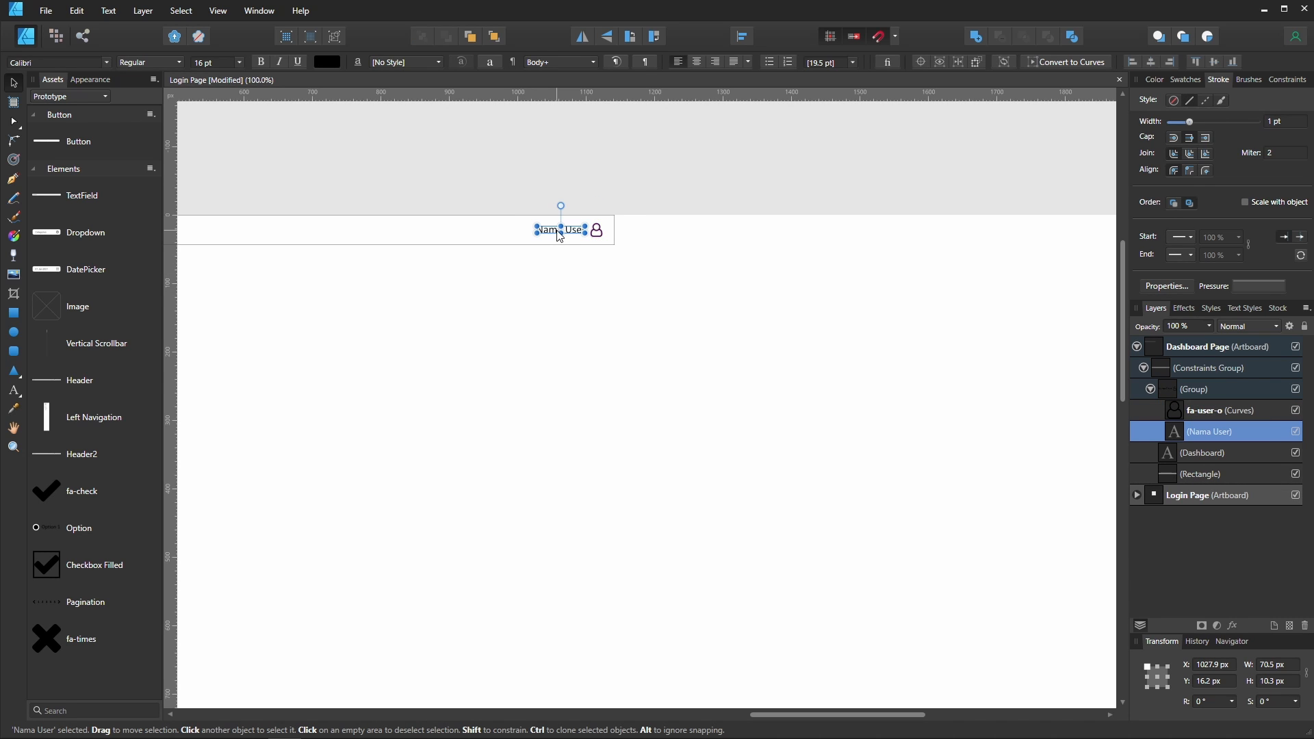
double_click(551, 235)
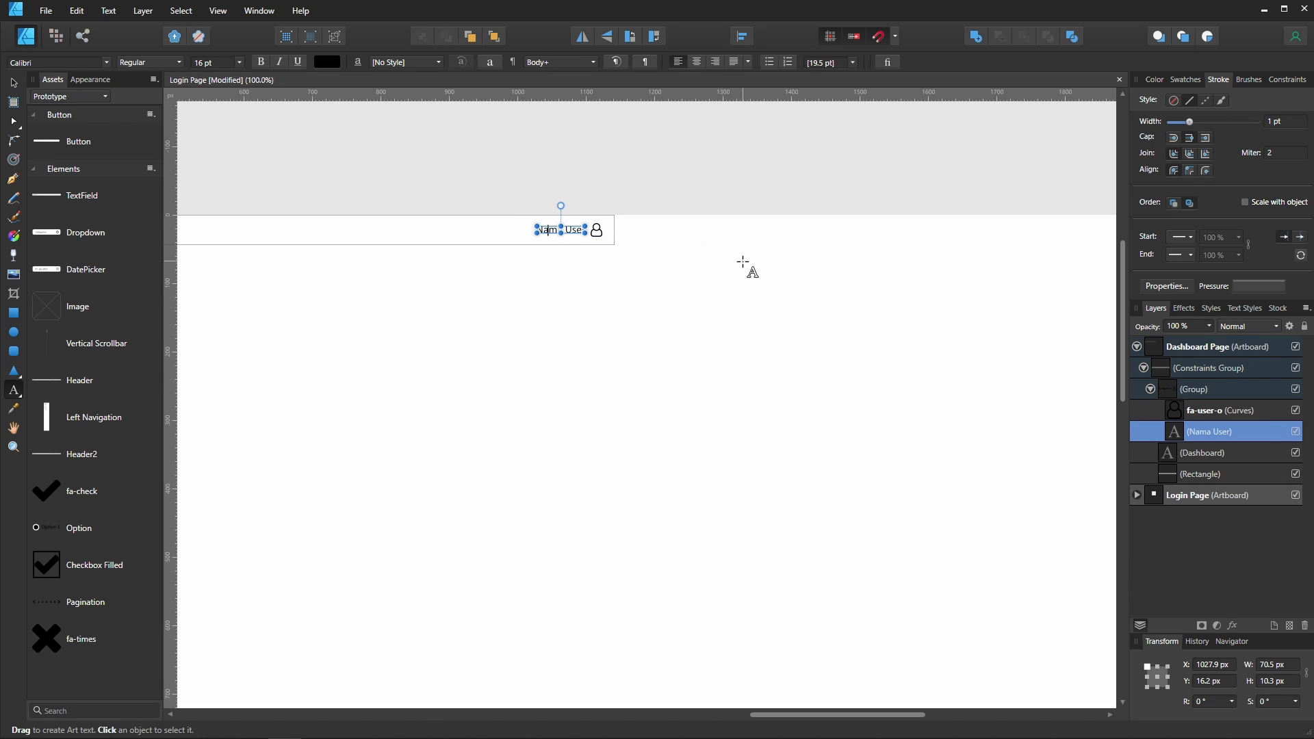
key("ctrl+a")
type("User Name")
key("Escape")
key("Escape")
key("v")
- Stretch the header to the full artboard width of 1920 px
left_click(597, 229)
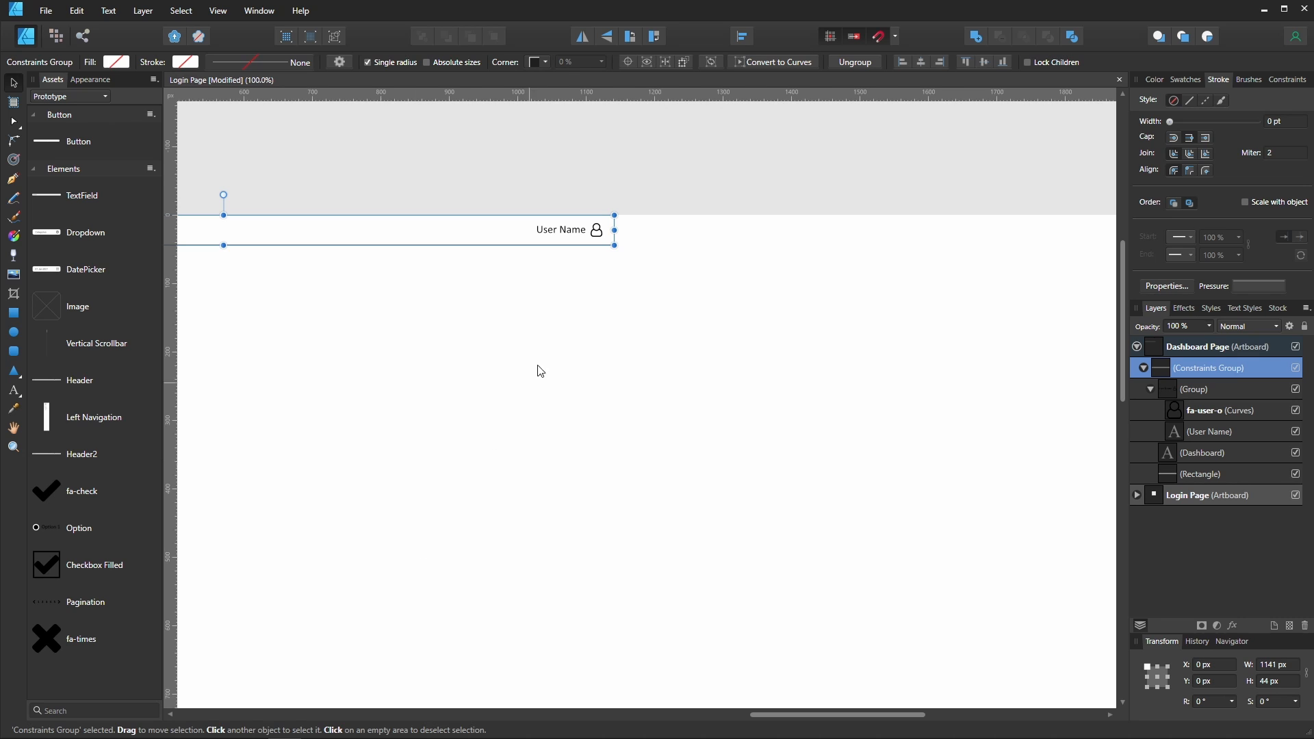
left_click_drag(615, 232, 977, 232)
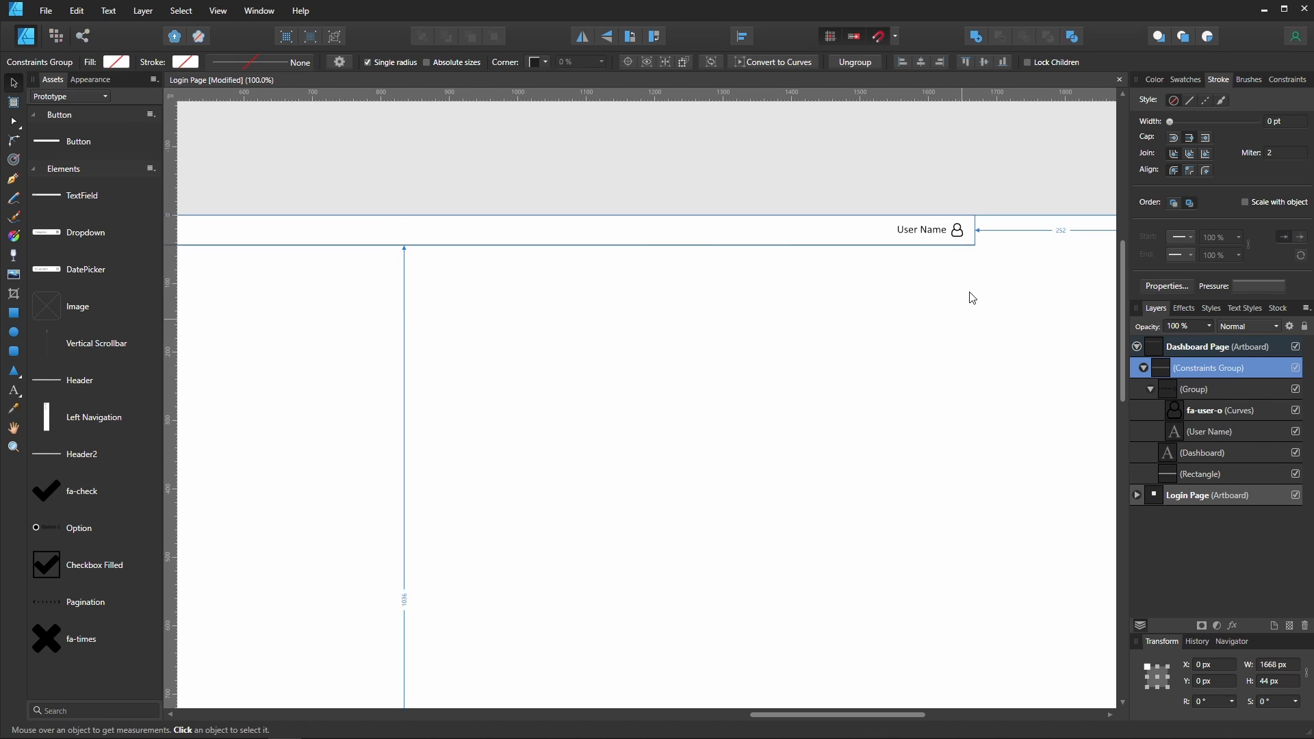
key("ctrl+minus")
left_click_drag(892, 275, 1020, 273)
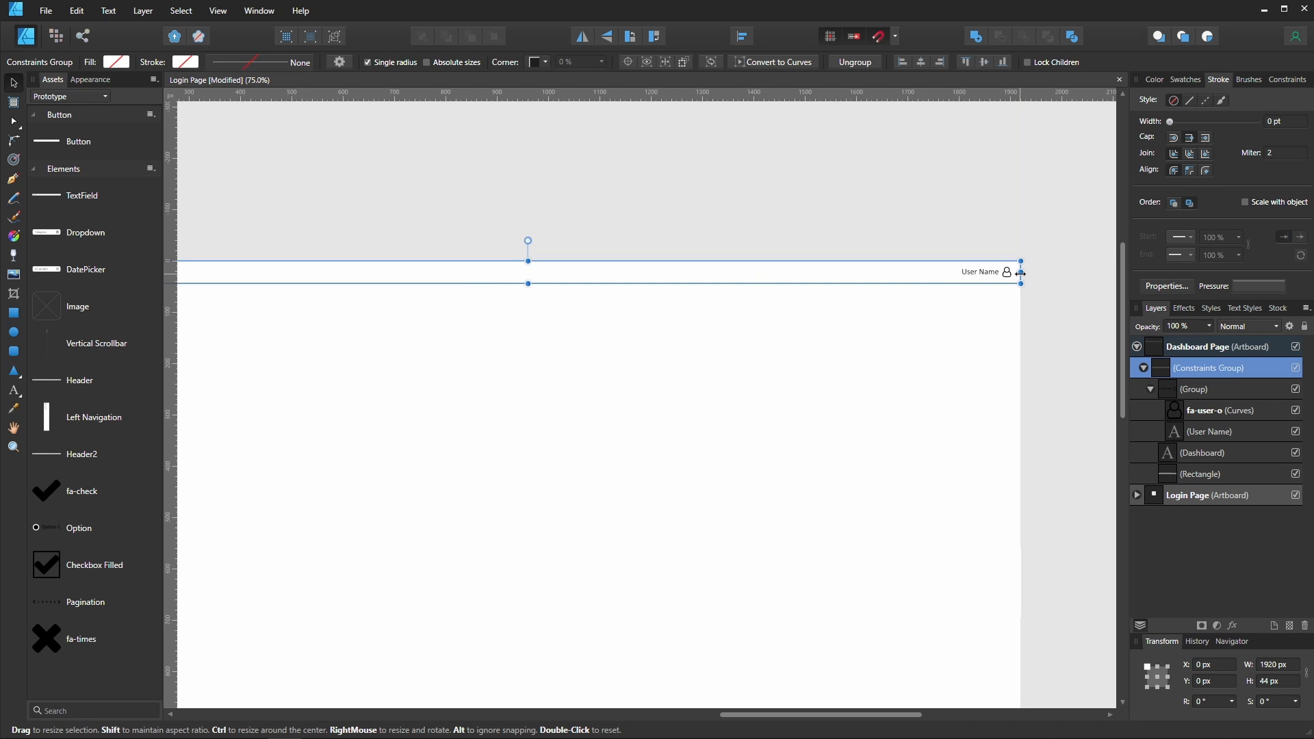
- Draw a rectangle about 192 × 239 px under the header at the artboard's right edge
scroll(752, 427, "left", 2)
key("ctrl+minus")
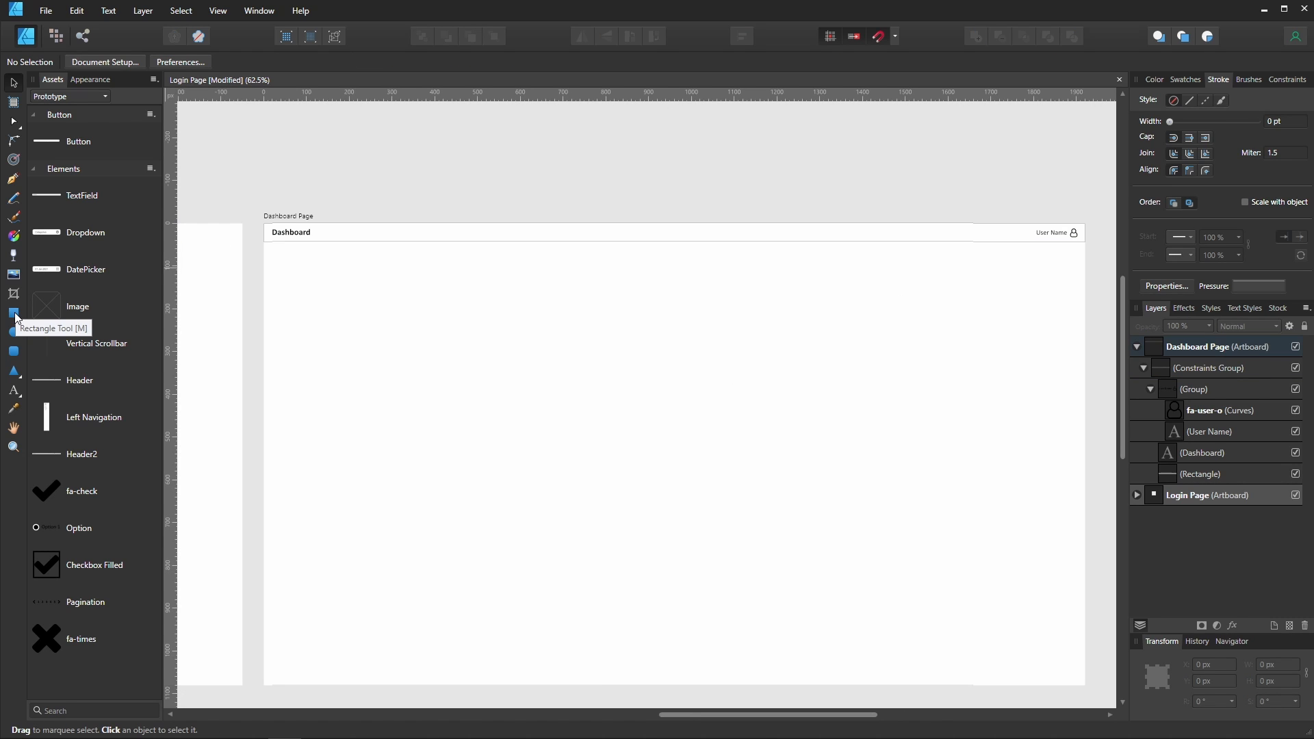
left_click(14, 312)
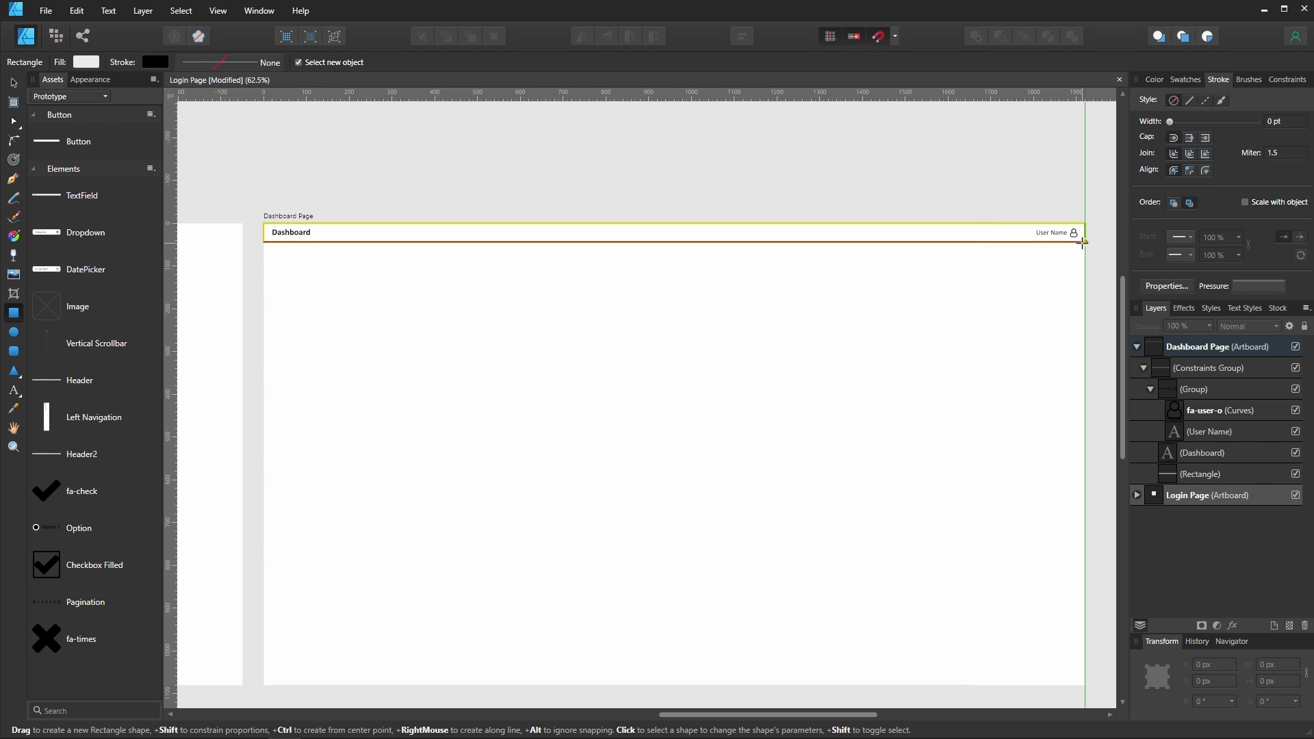
left_click_drag(1083, 241, 1002, 344)
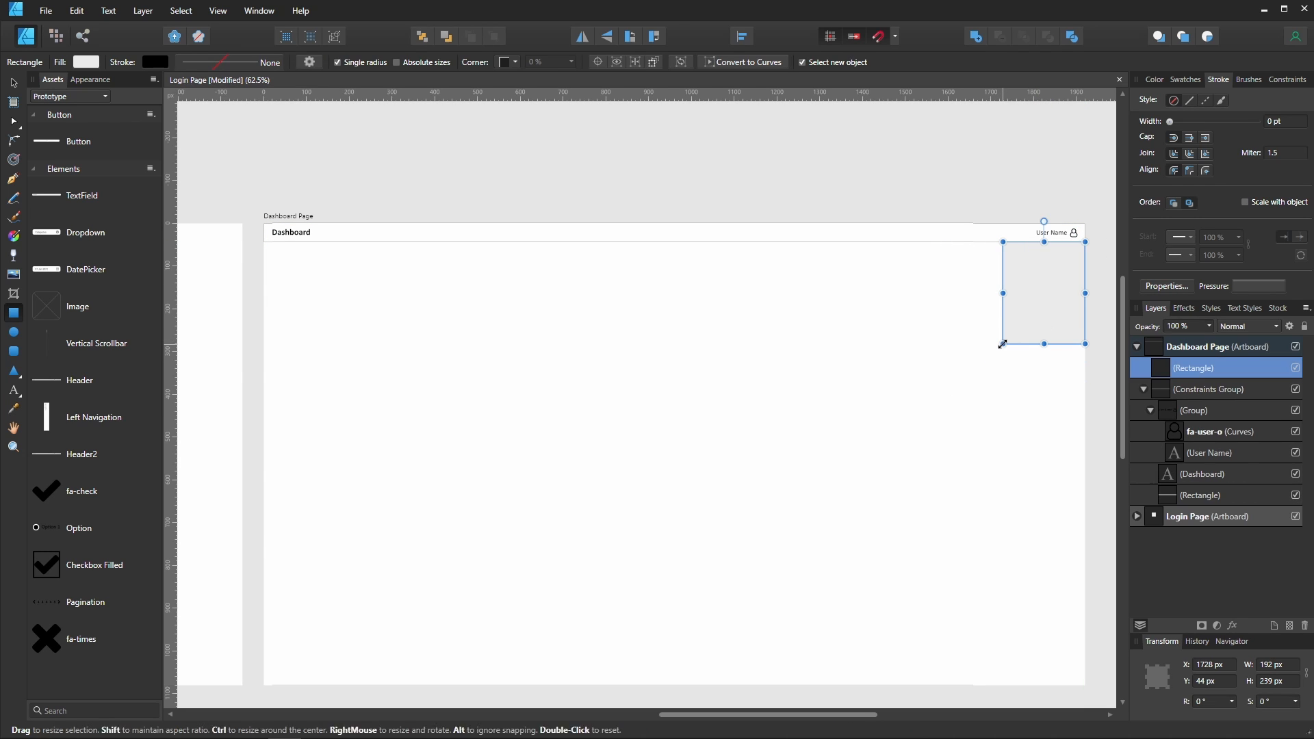
- Add an art text label reading Role Access on the dashboard artboard
key("t")
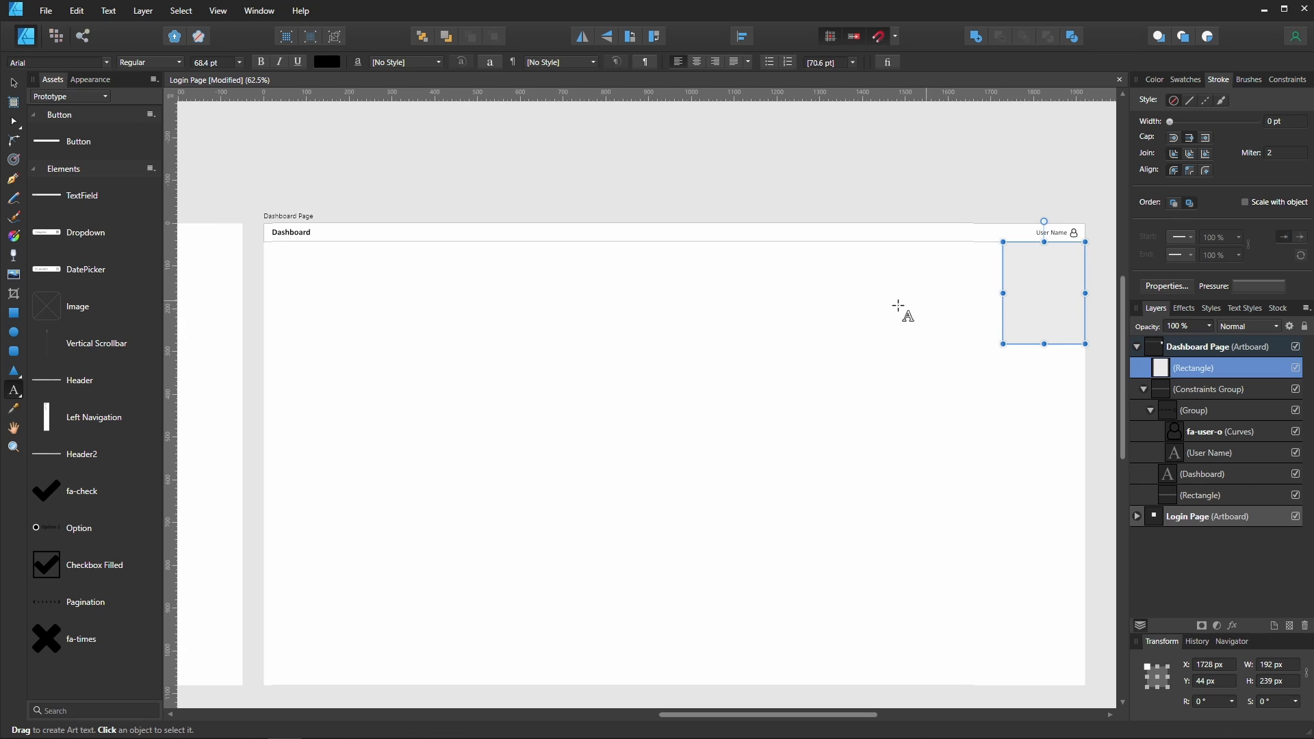
left_click_drag(749, 329, 753, 330)
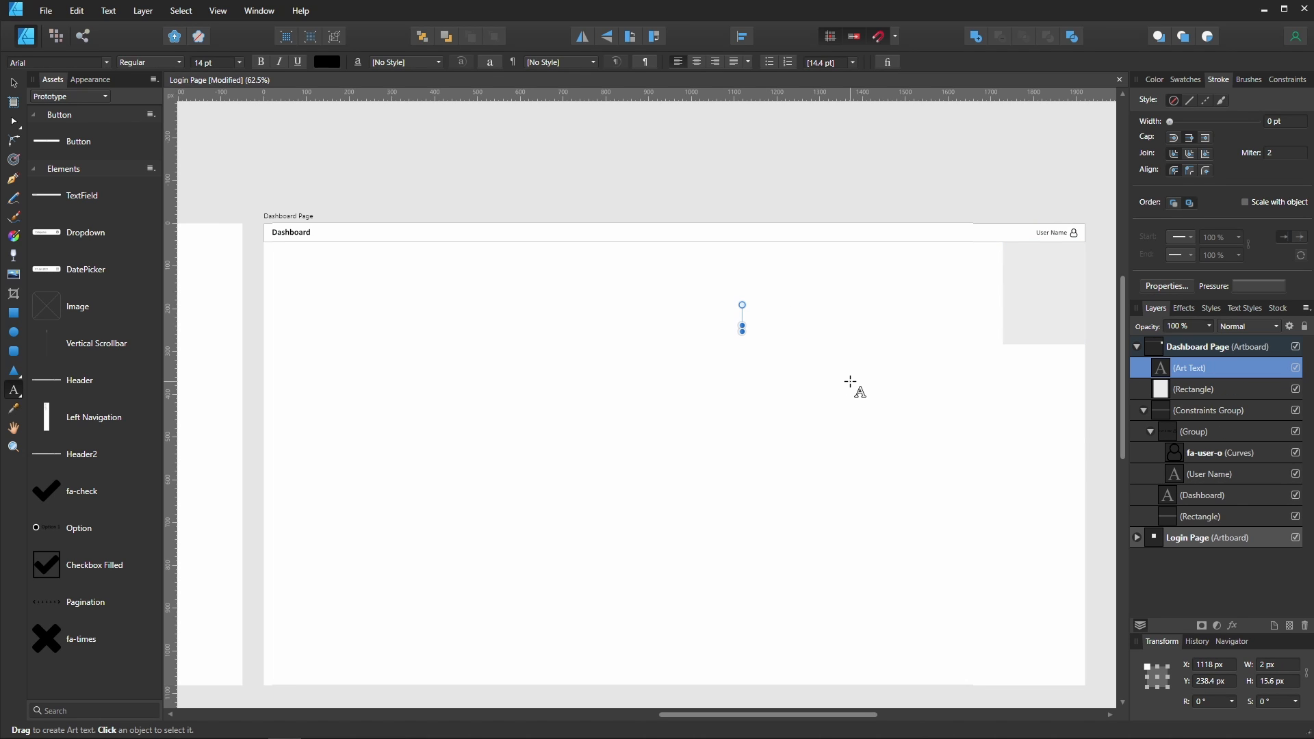
key("ctrl+plus")
type("R")
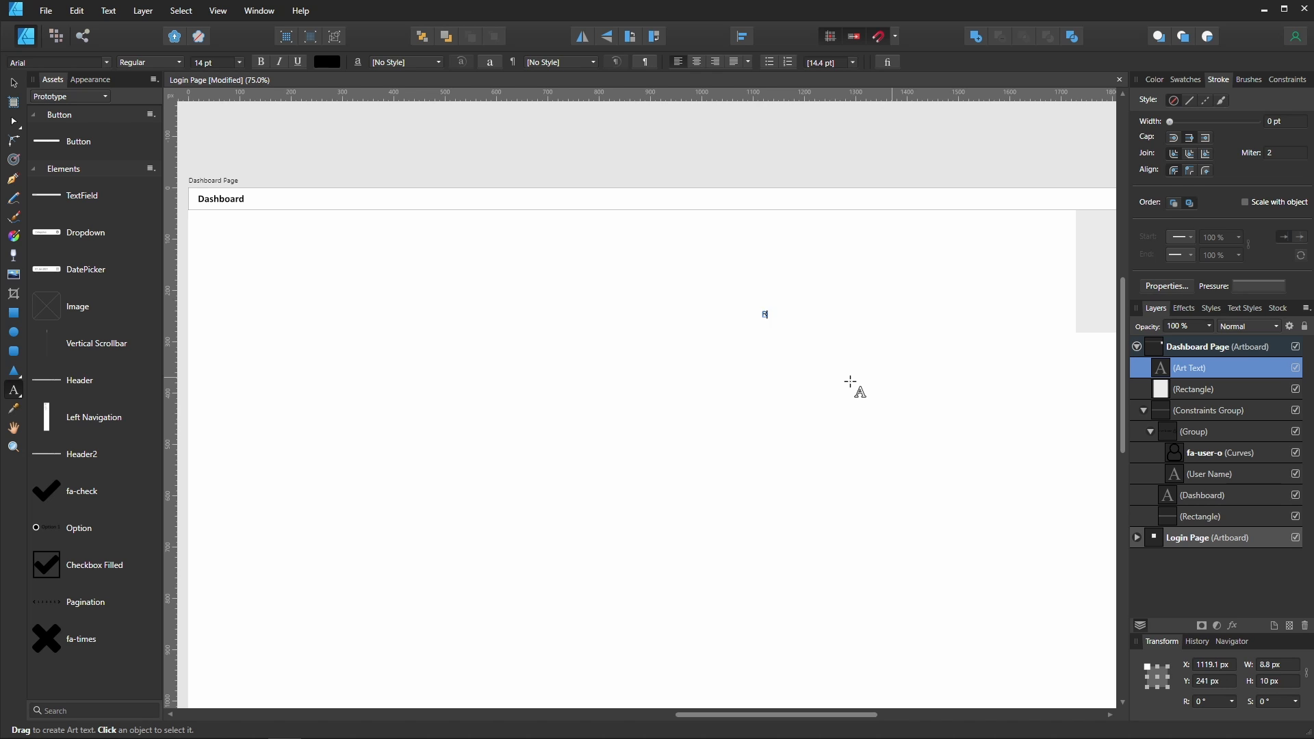
type("ole Access")
key("Escape")
key("v")
left_click_drag(854, 370, 707, 427)
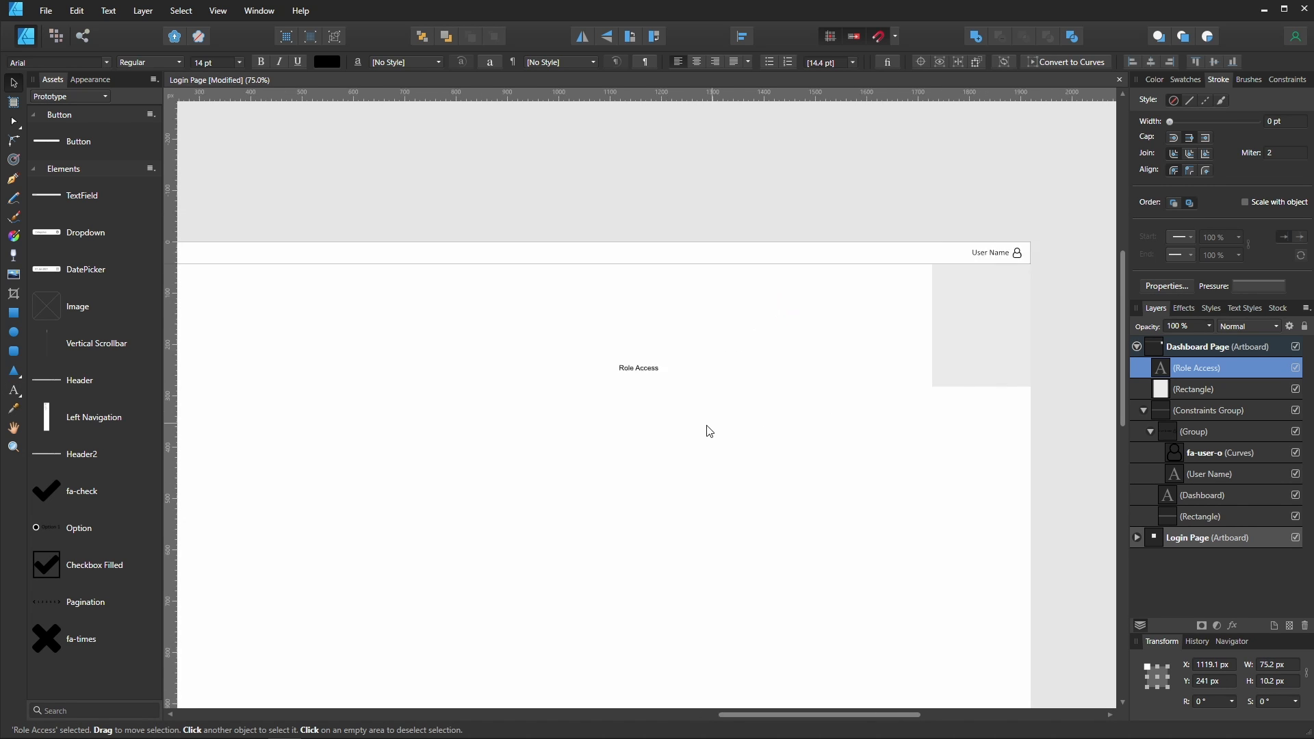
- Remove the right-hand rectangle's fill and give it a 1 pt stroke
scroll(707, 430, "right", 2)
left_click(881, 365)
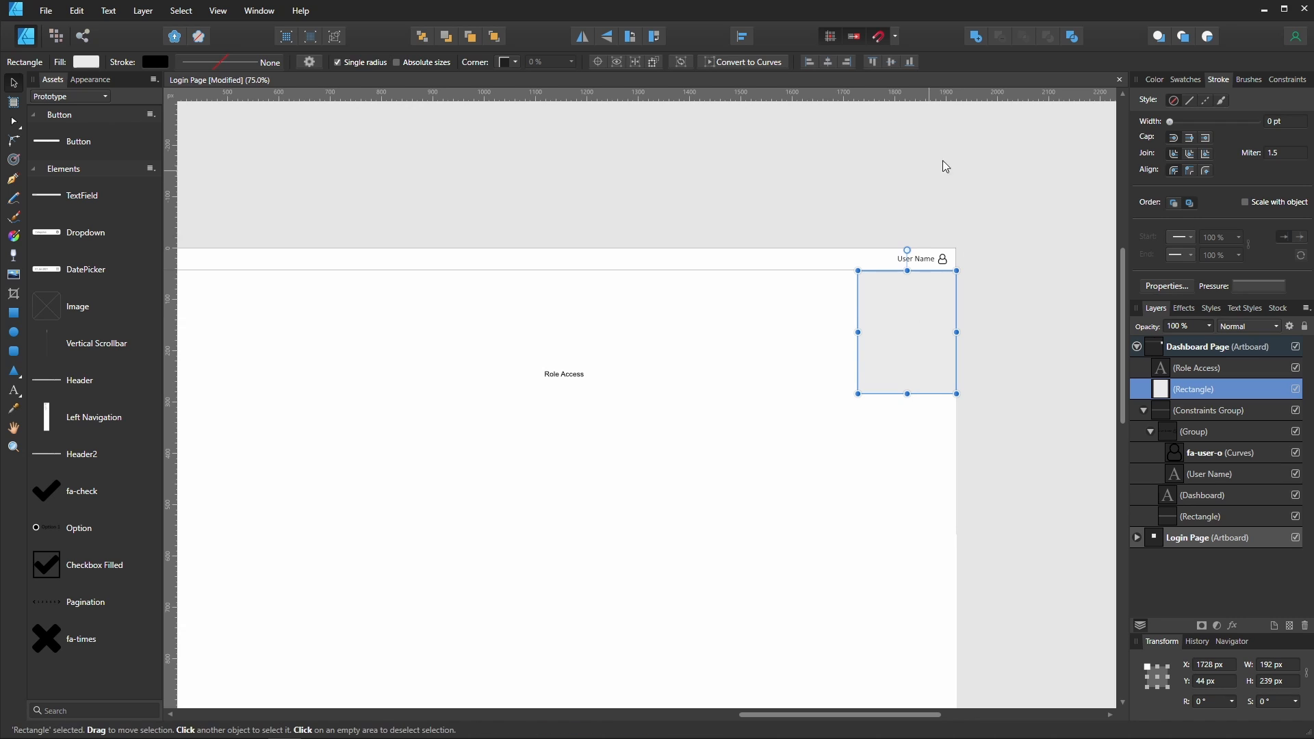
left_click(1155, 80)
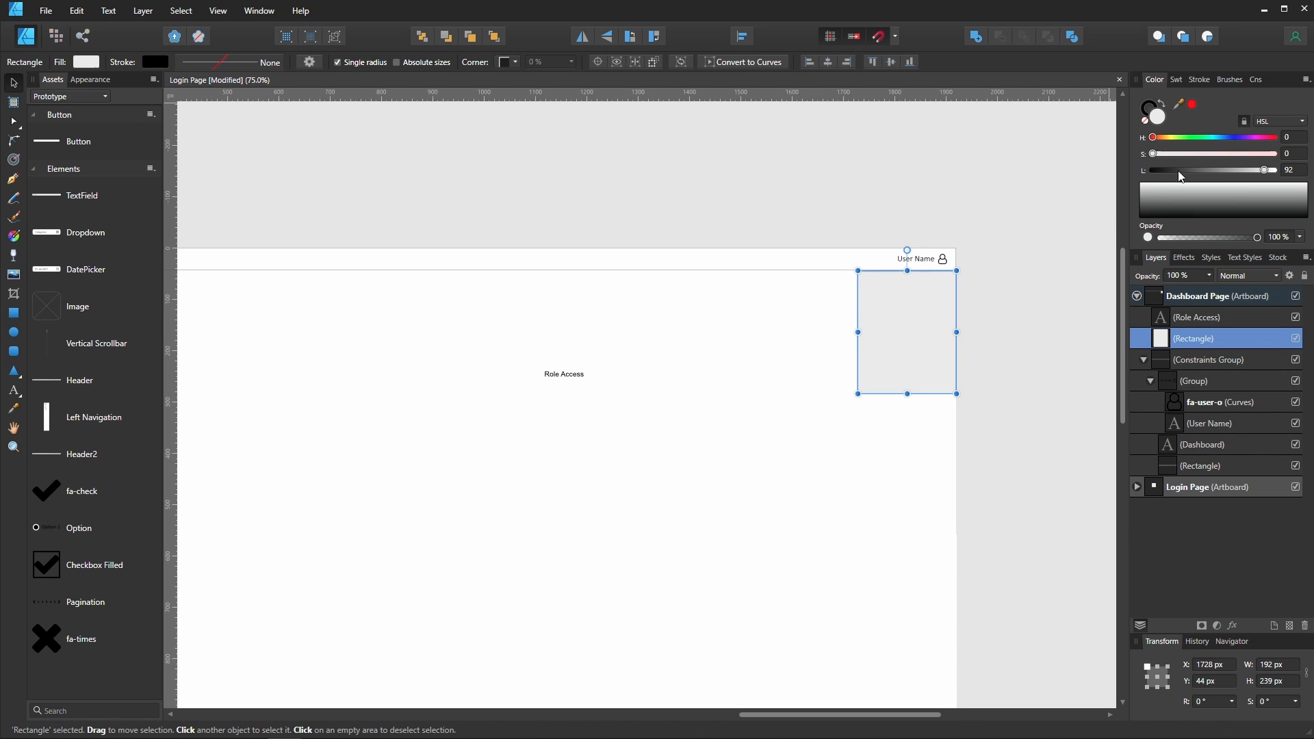
left_click(1147, 127)
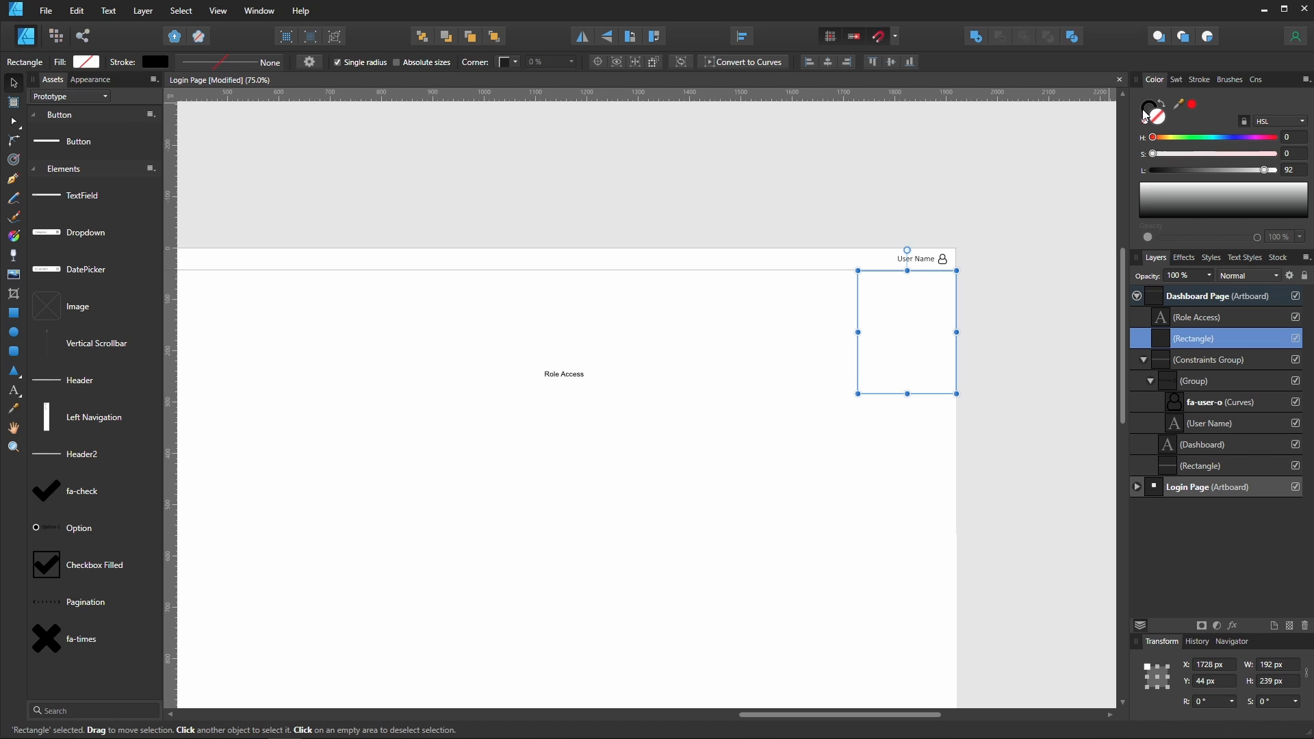
left_click(1145, 111)
left_click(1209, 82)
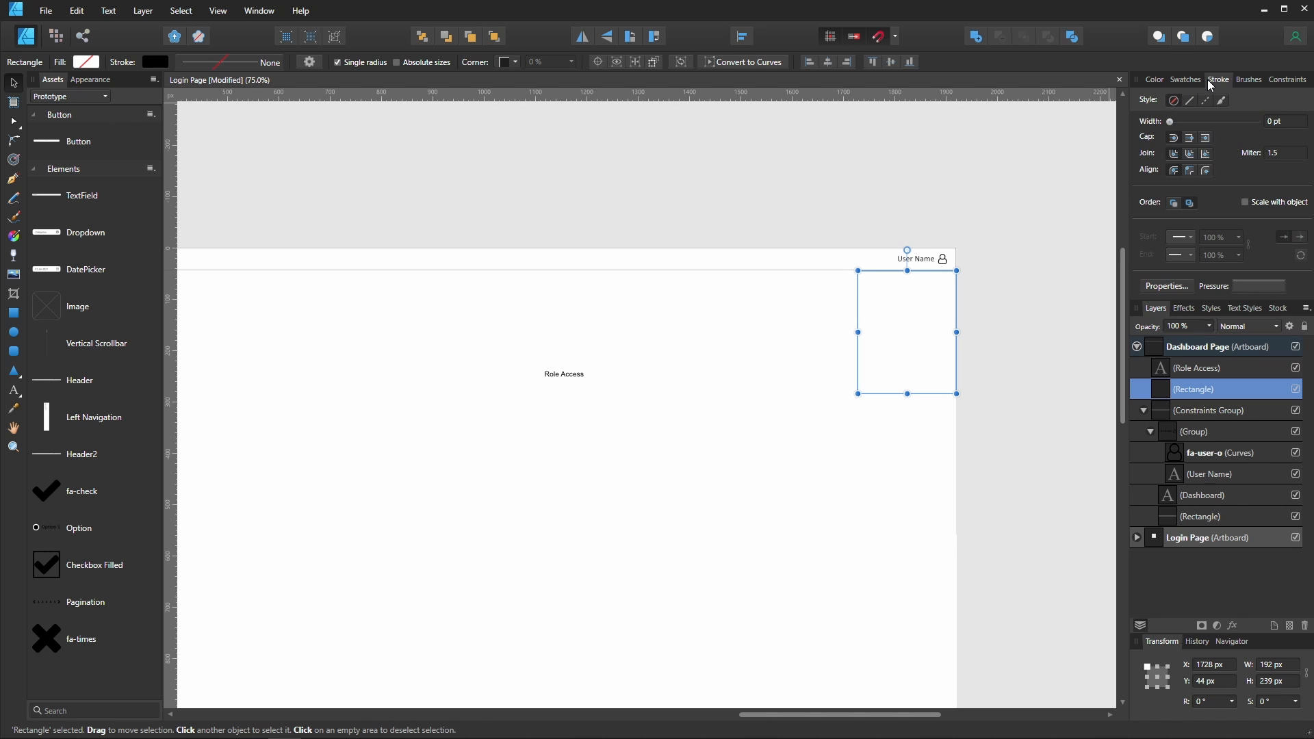
left_click(1154, 79)
left_click(1212, 81)
left_click(1288, 120)
type("1")
key("Return")
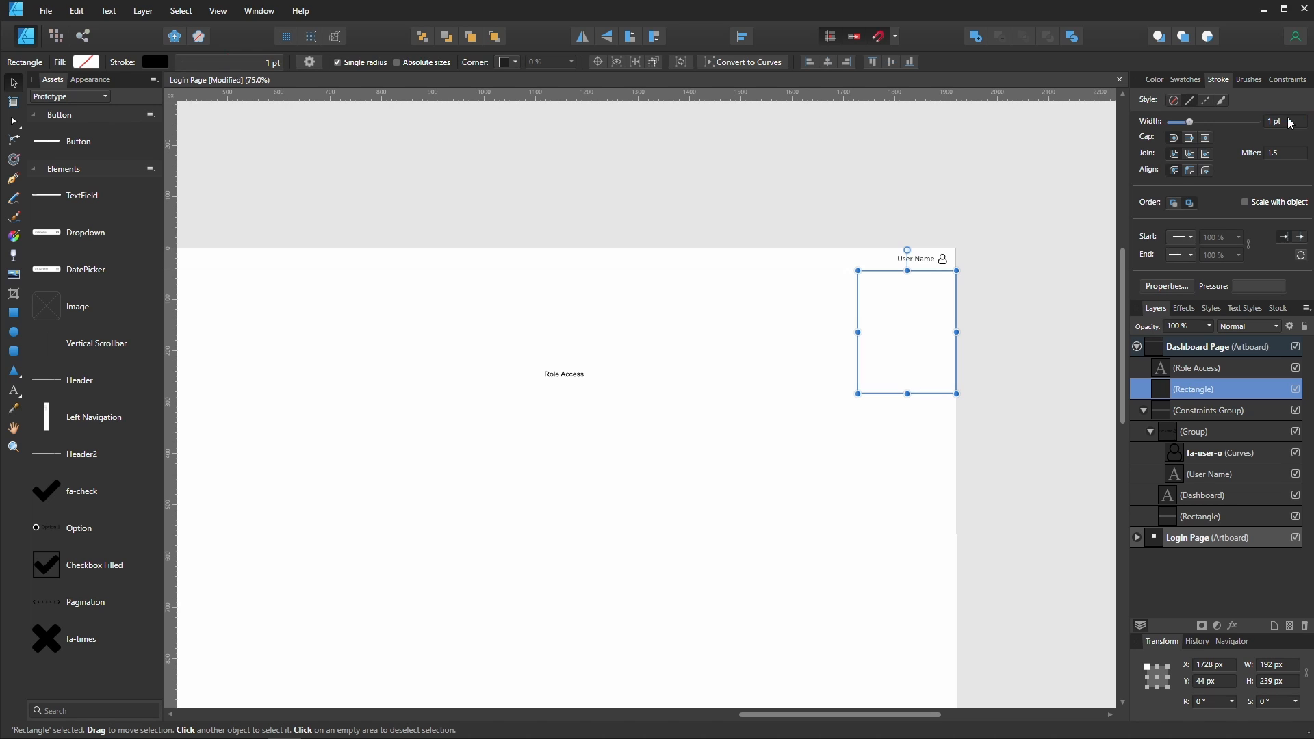
- Nudge the rectangle 1 px left and set its stroke colour to grey at lightness 63
left_click(908, 518)
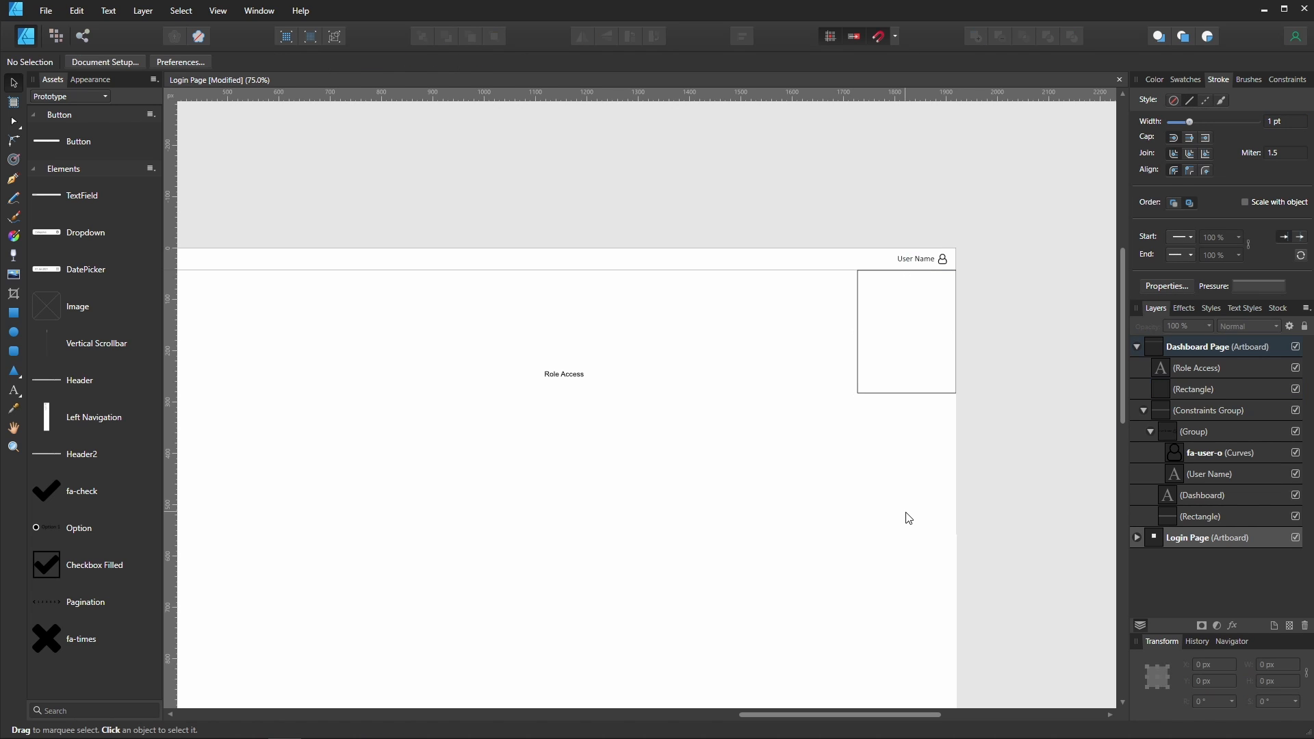
left_click(935, 400)
key("Left")
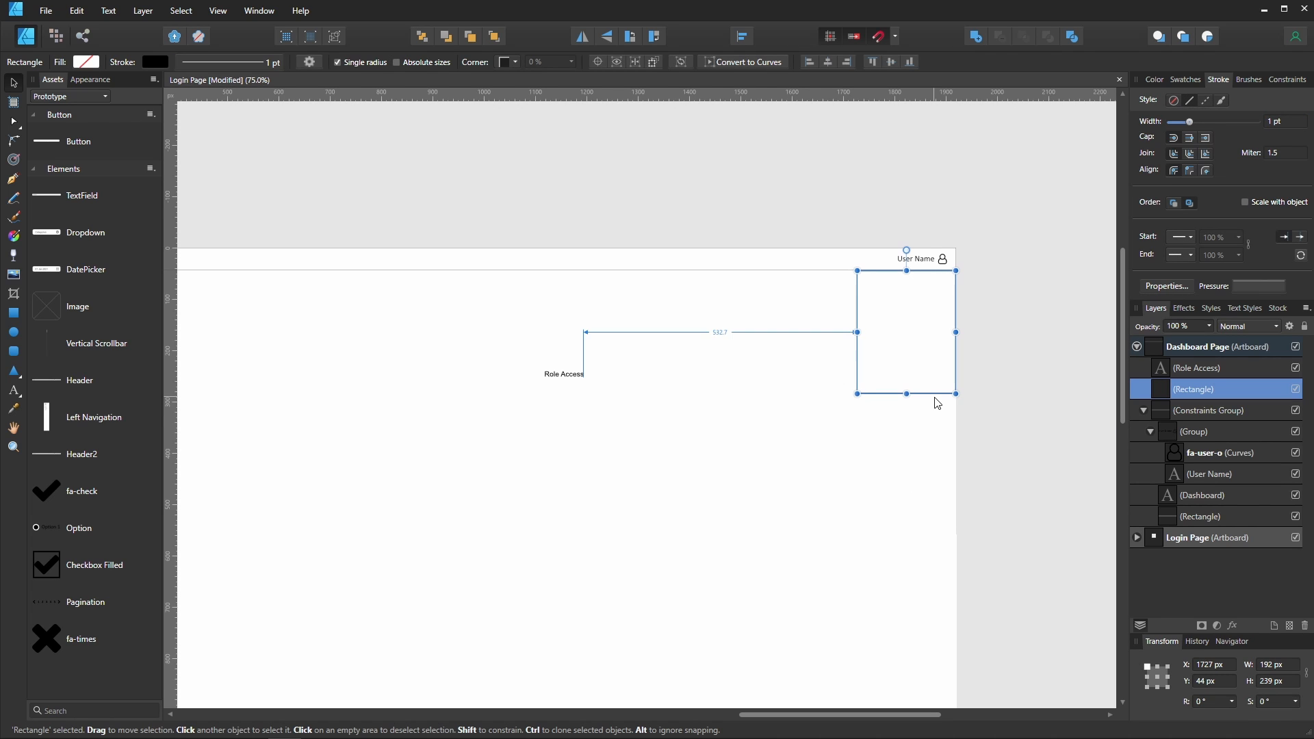
left_click(930, 463)
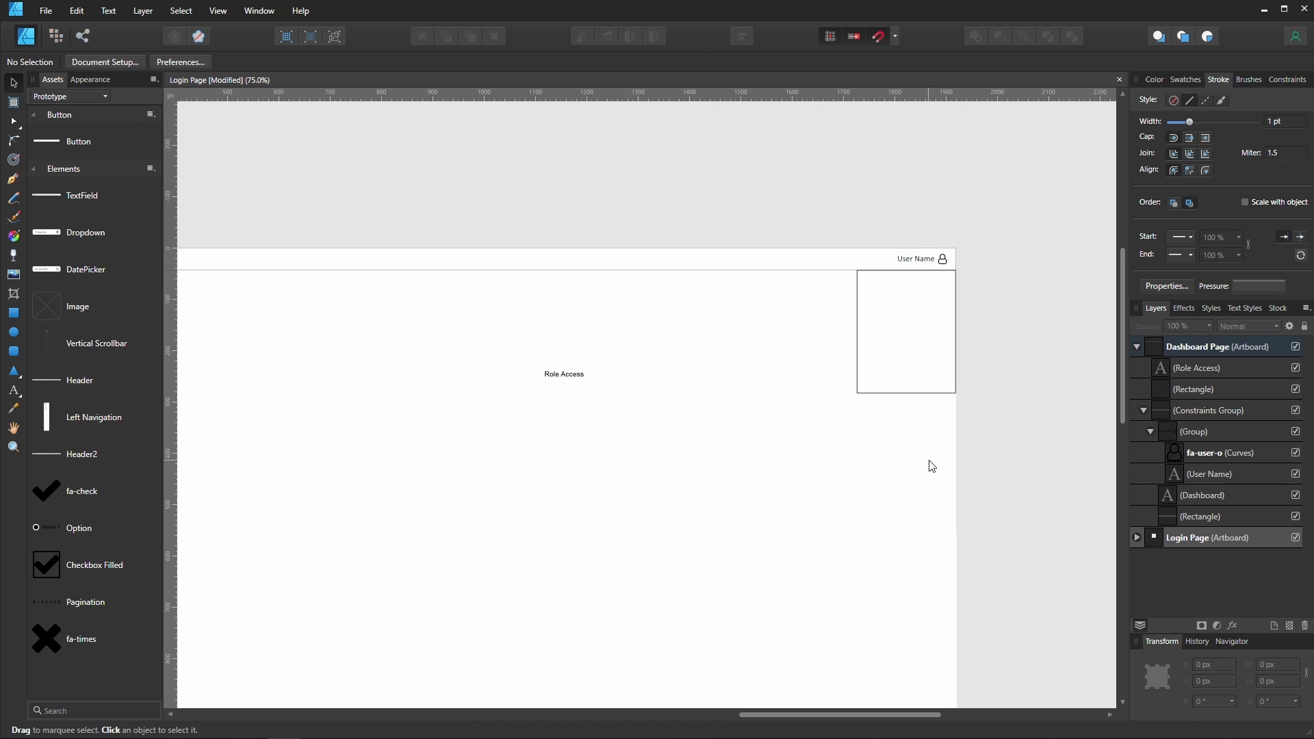
left_click(922, 402)
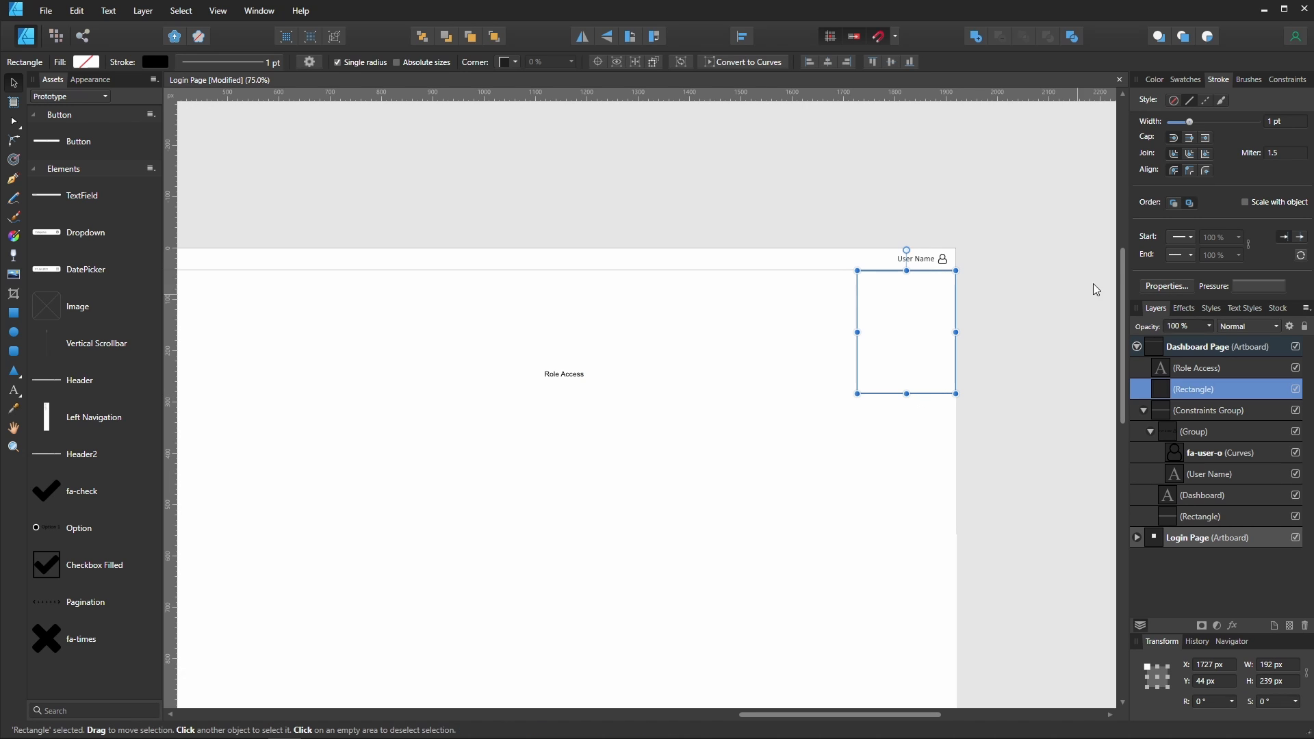
left_click(1155, 80)
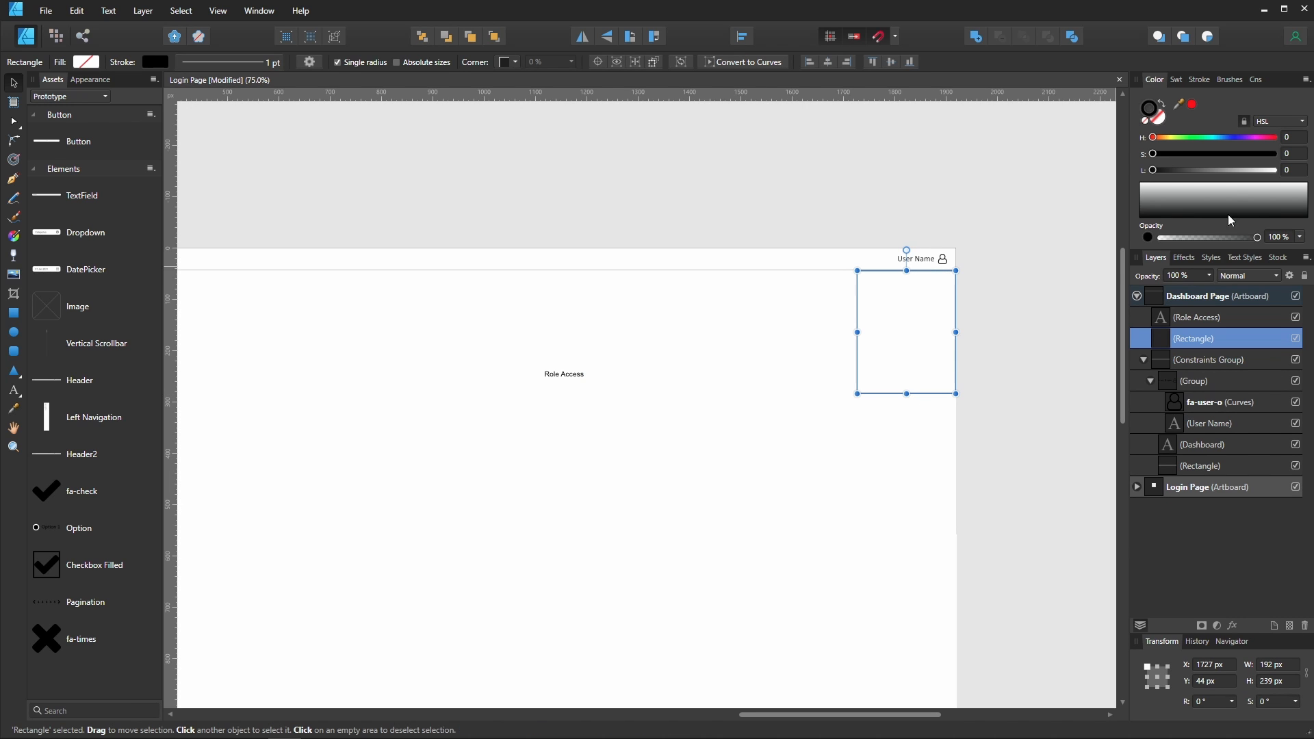
left_click_drag(1183, 177, 1231, 176)
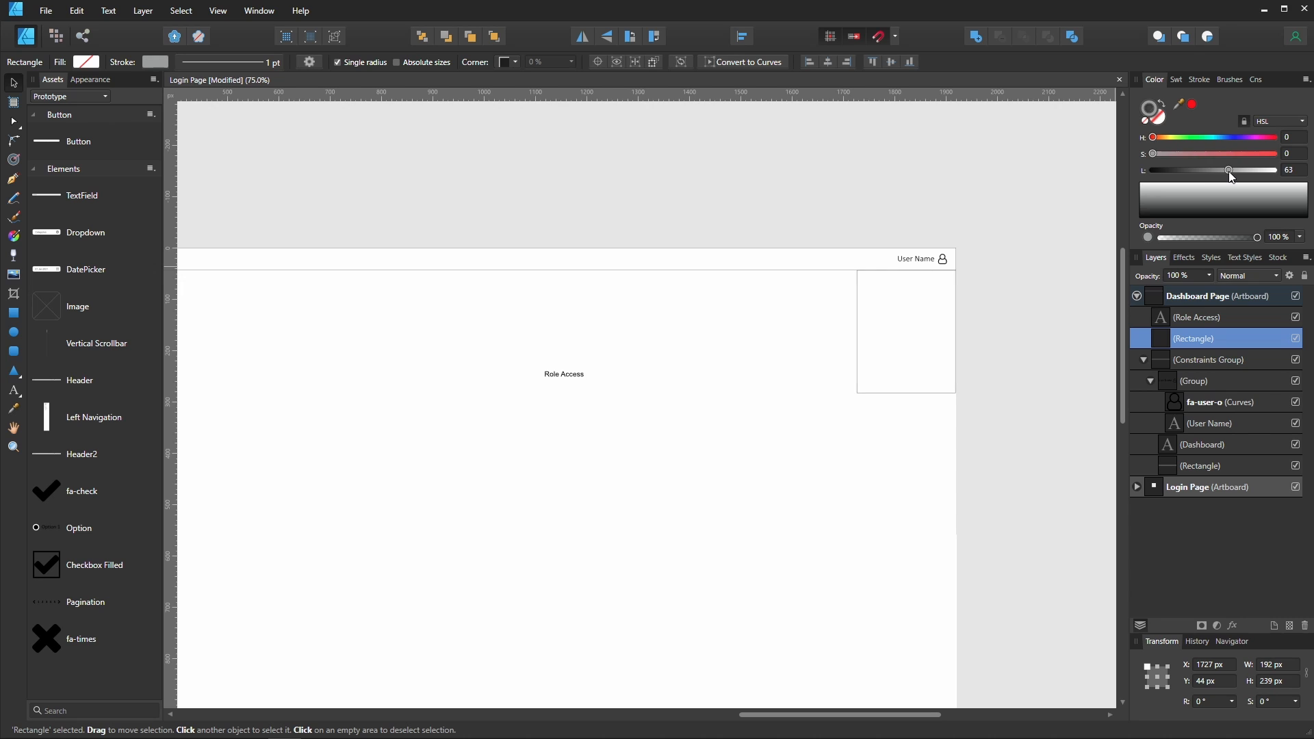
- Place the Role Access label at the top of the rectangle, enlarged to about 16 pt
left_click(953, 442)
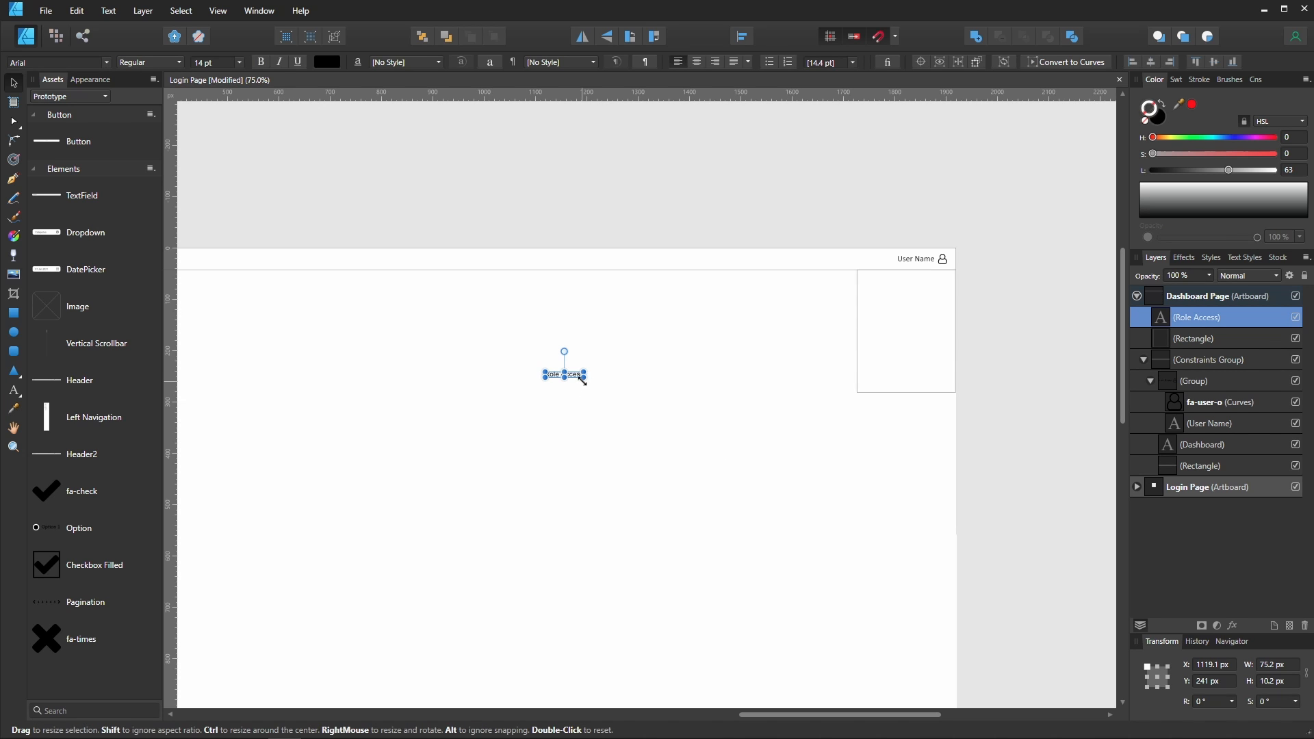
left_click_drag(575, 377, 893, 293)
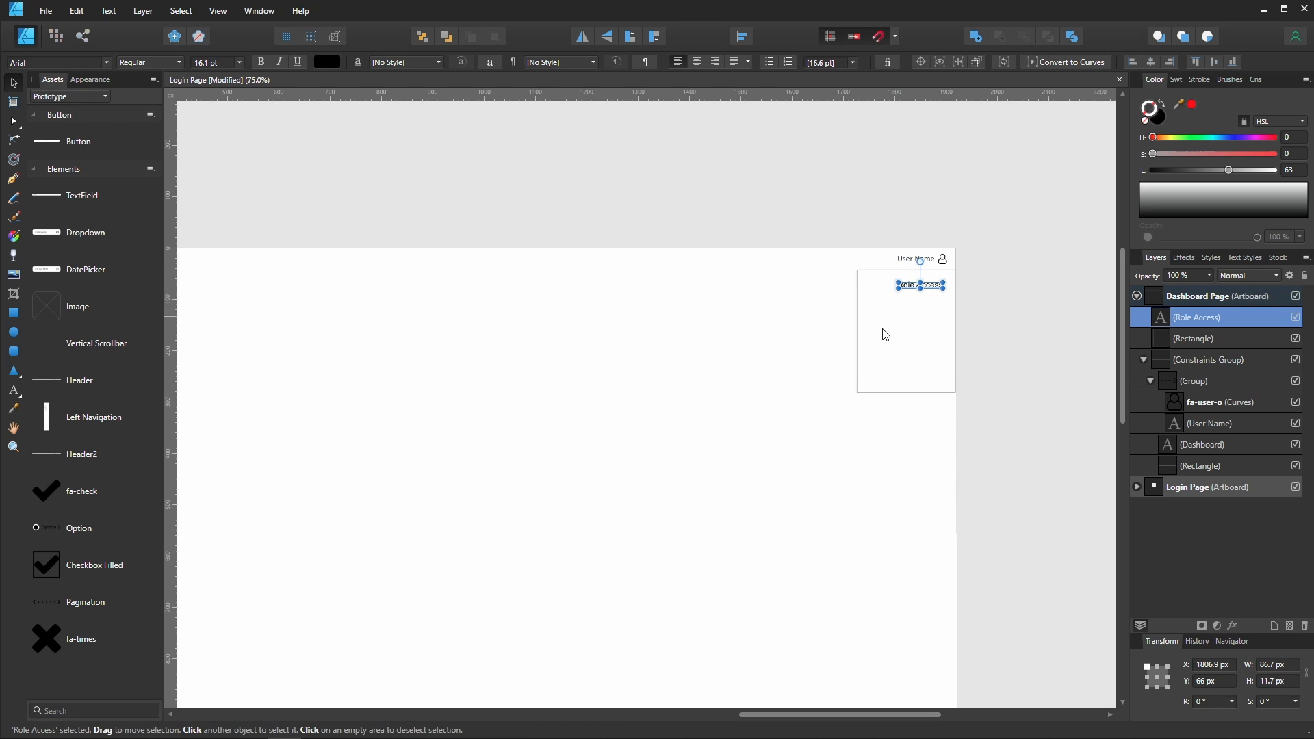
- Draw a horizontal line with the Pen tool beneath the Role Access label across the box
left_click(828, 416)
left_click(935, 287)
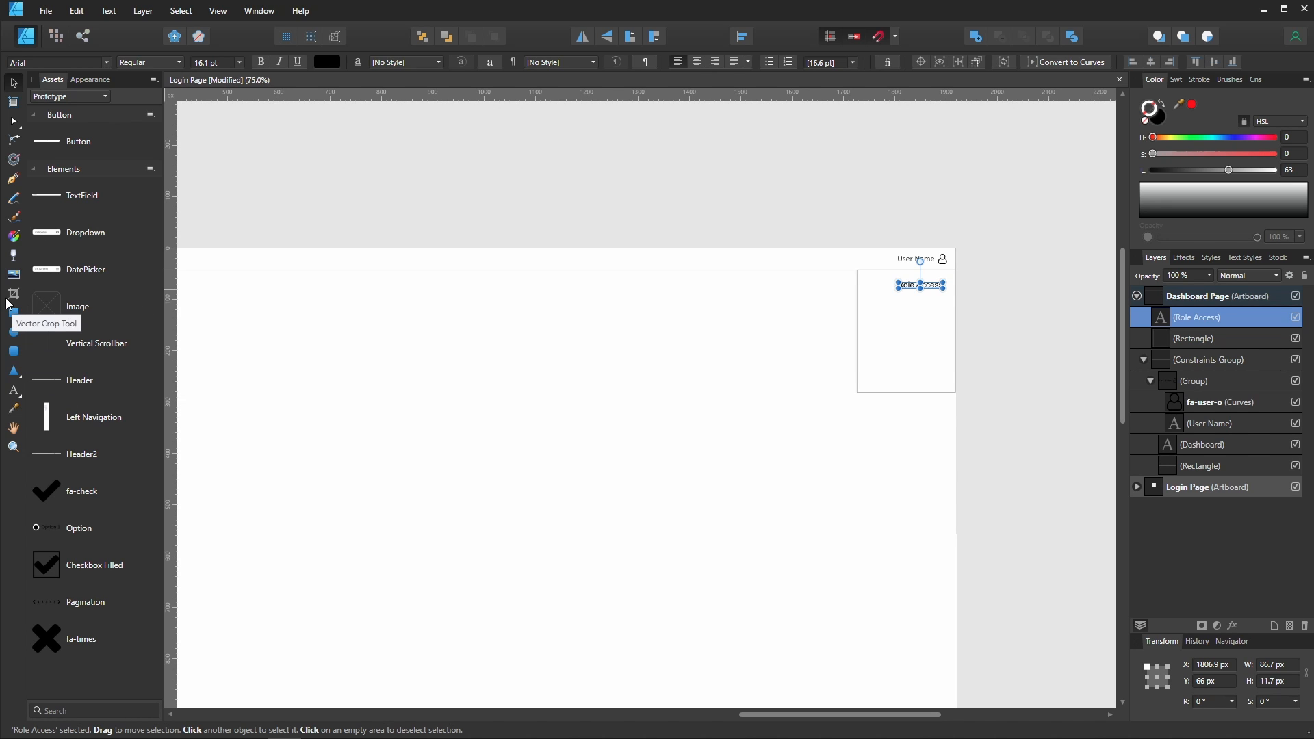
left_click(13, 179)
left_click(947, 297)
left_click(870, 298)
key("v")
left_click(931, 310)
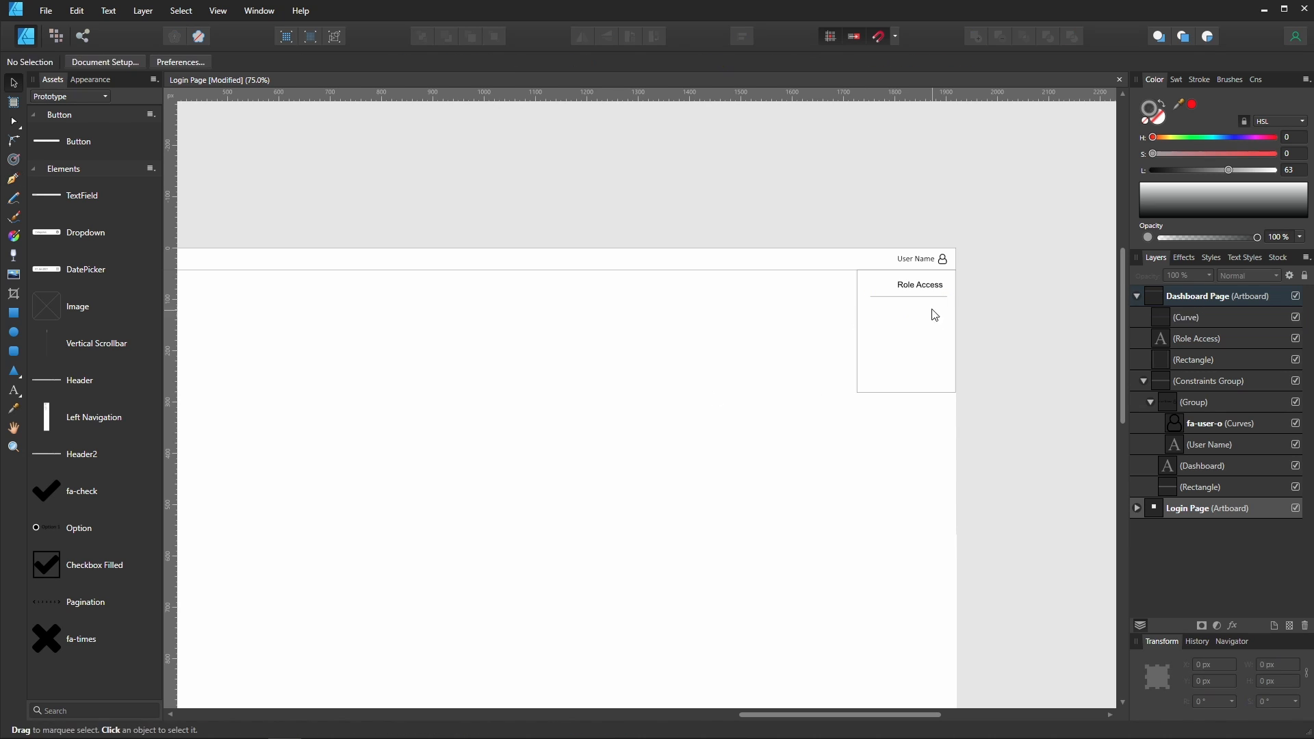
- Move the line up just under the label and group the line with the Role Access text
left_click_drag(932, 299, 931, 294)
left_click(899, 300)
left_click(904, 286)
left_click(881, 294, "shift")
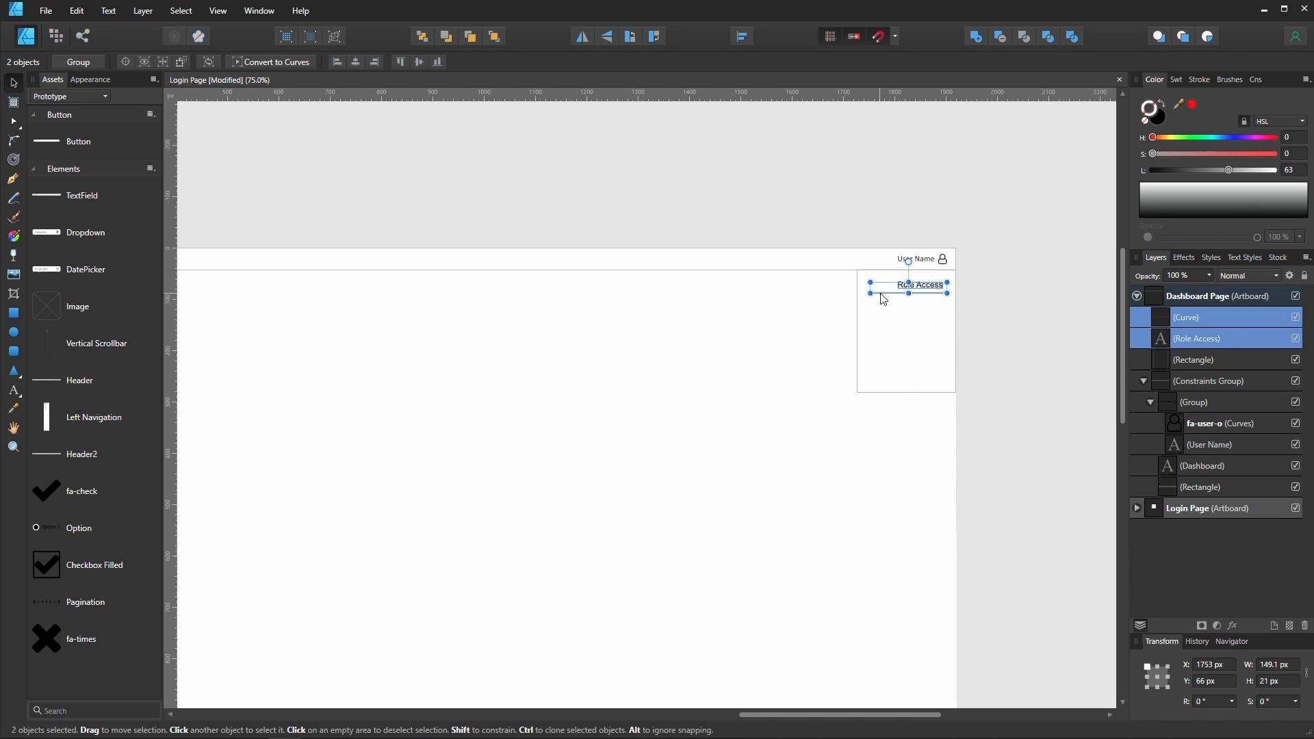
left_click(862, 499)
left_click(932, 285)
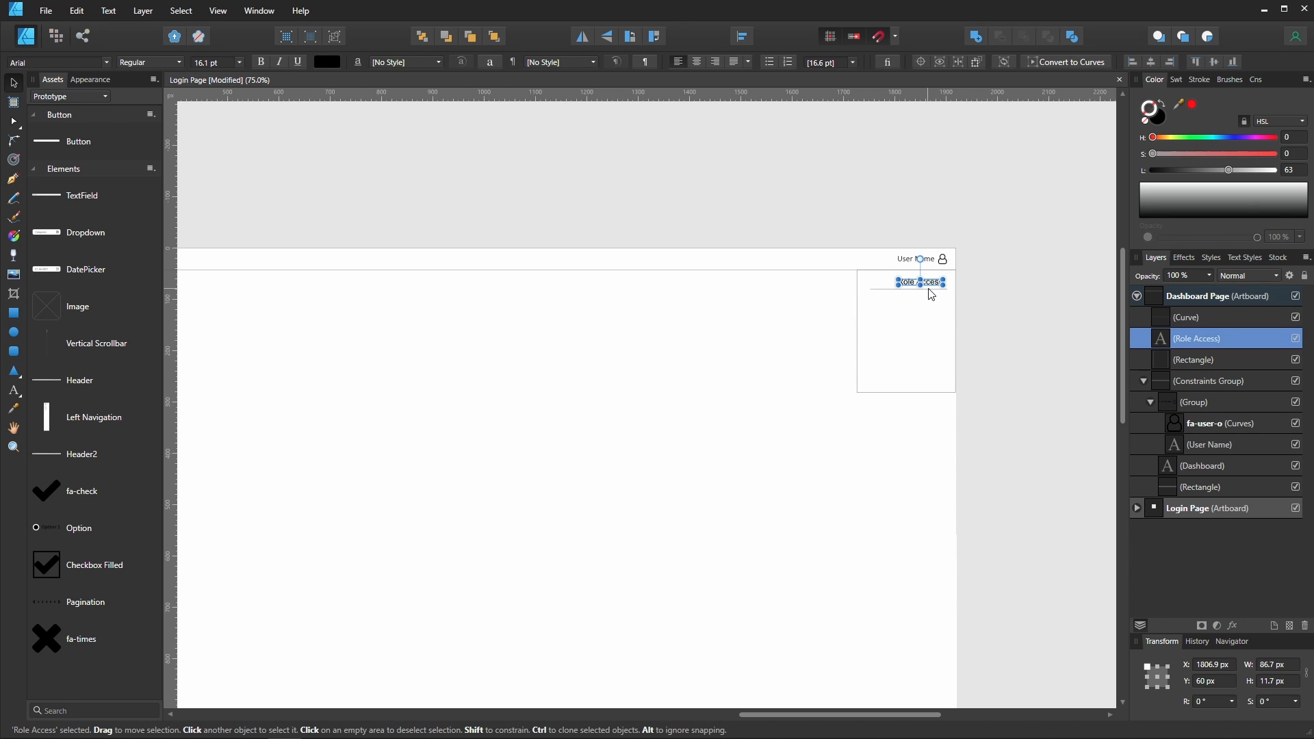
left_click(910, 290, "shift")
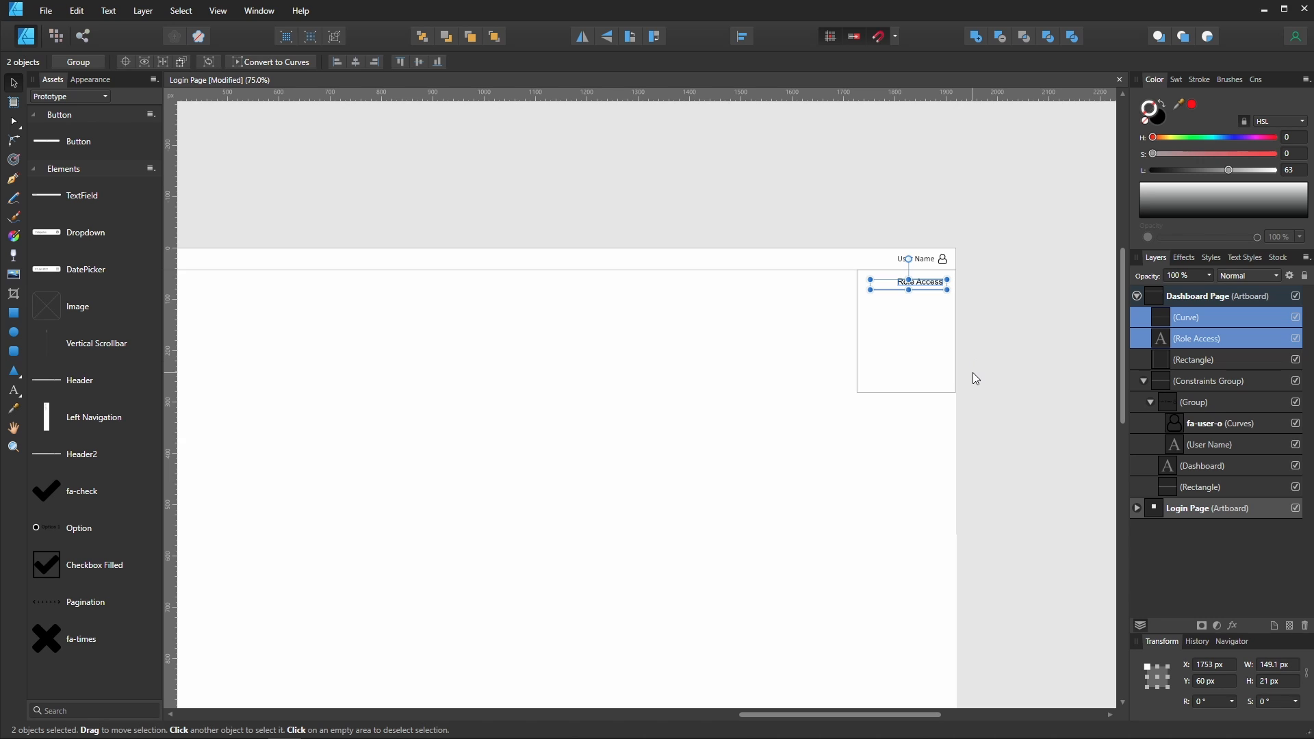
key("ctrl+g")
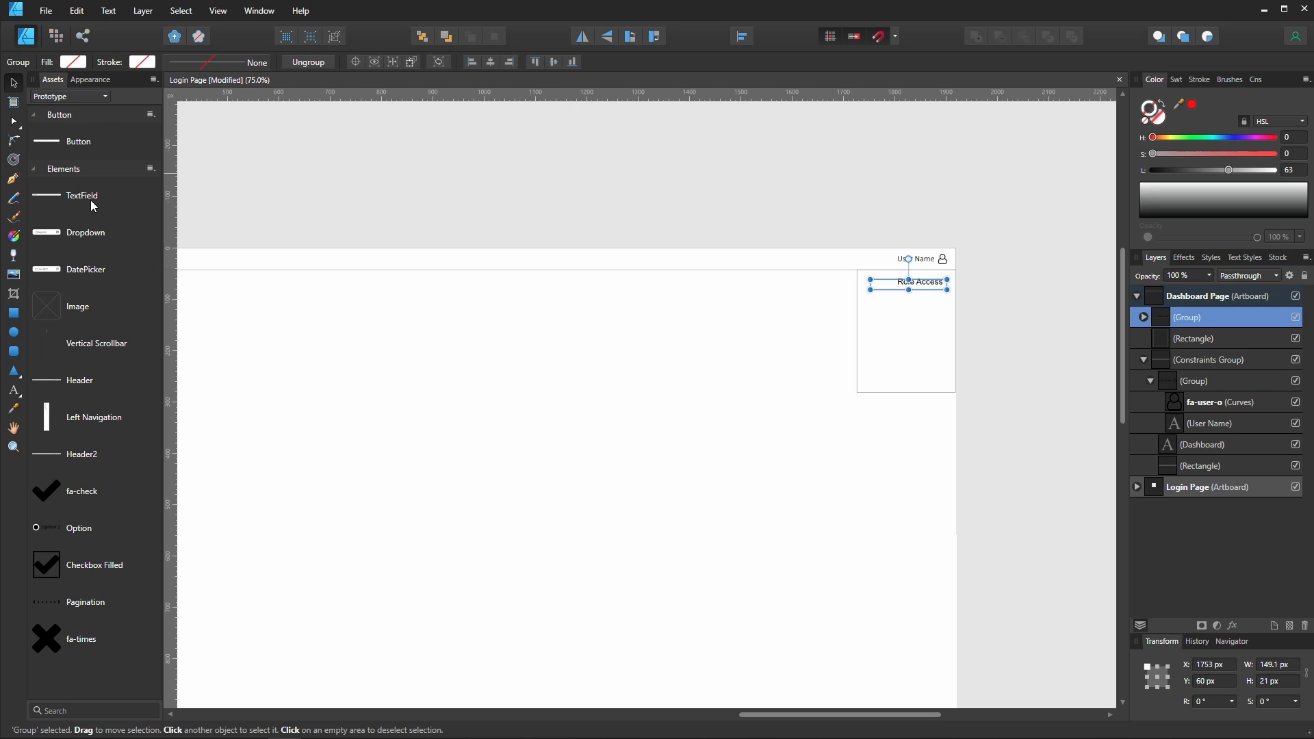
- Change the Role Access text colour inside the group to dark grey at lightness 26
left_click(783, 413)
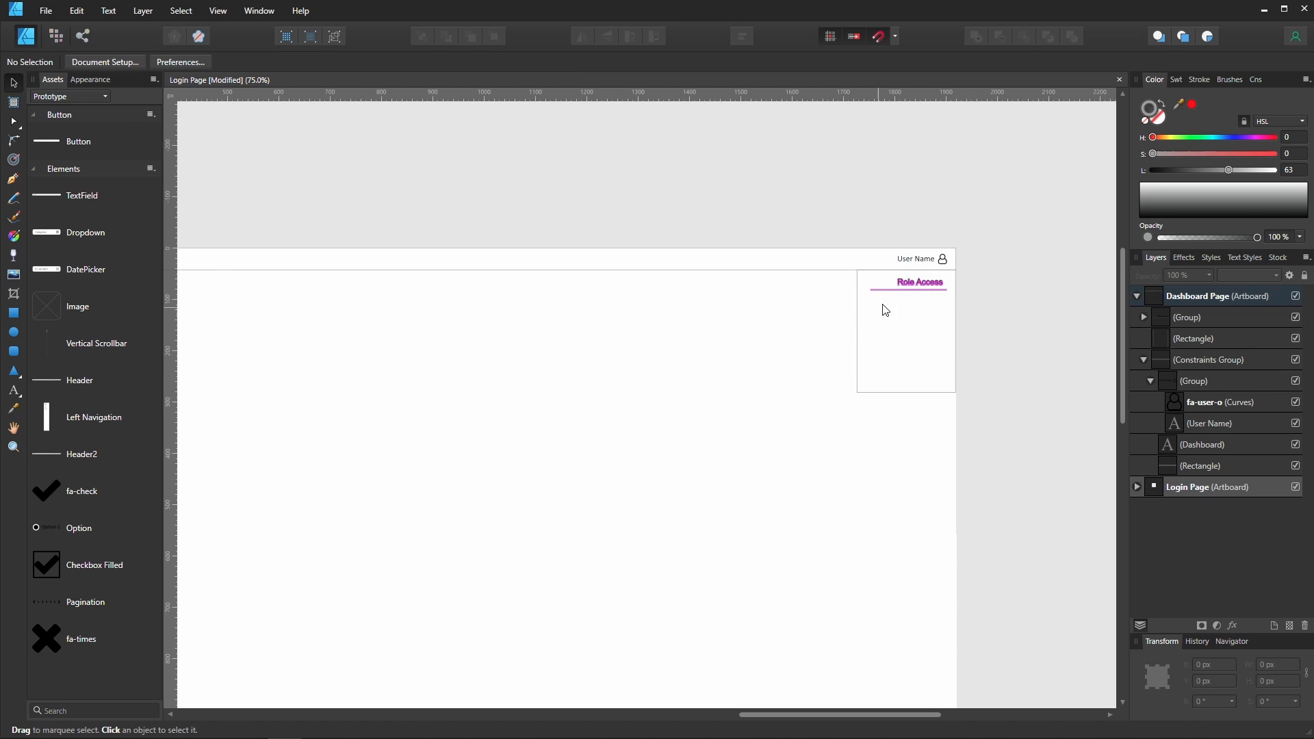
left_click(912, 284)
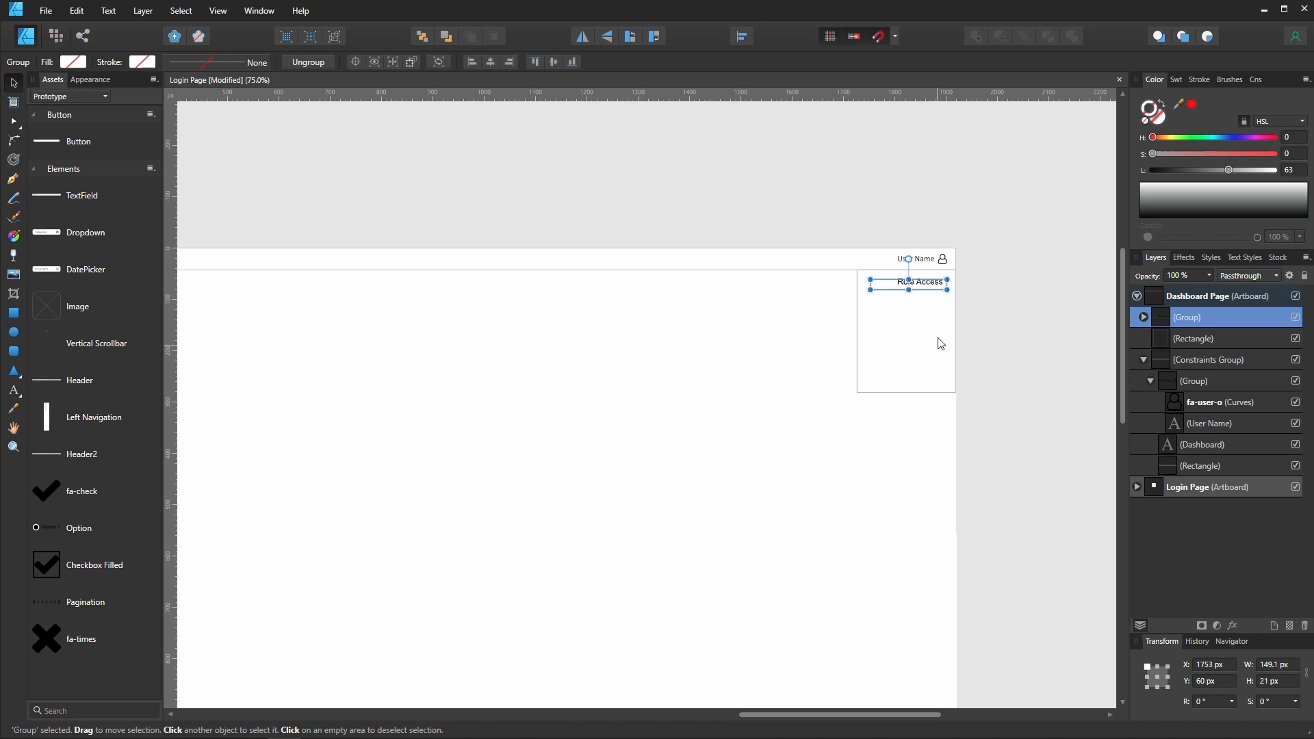
double_click(933, 288)
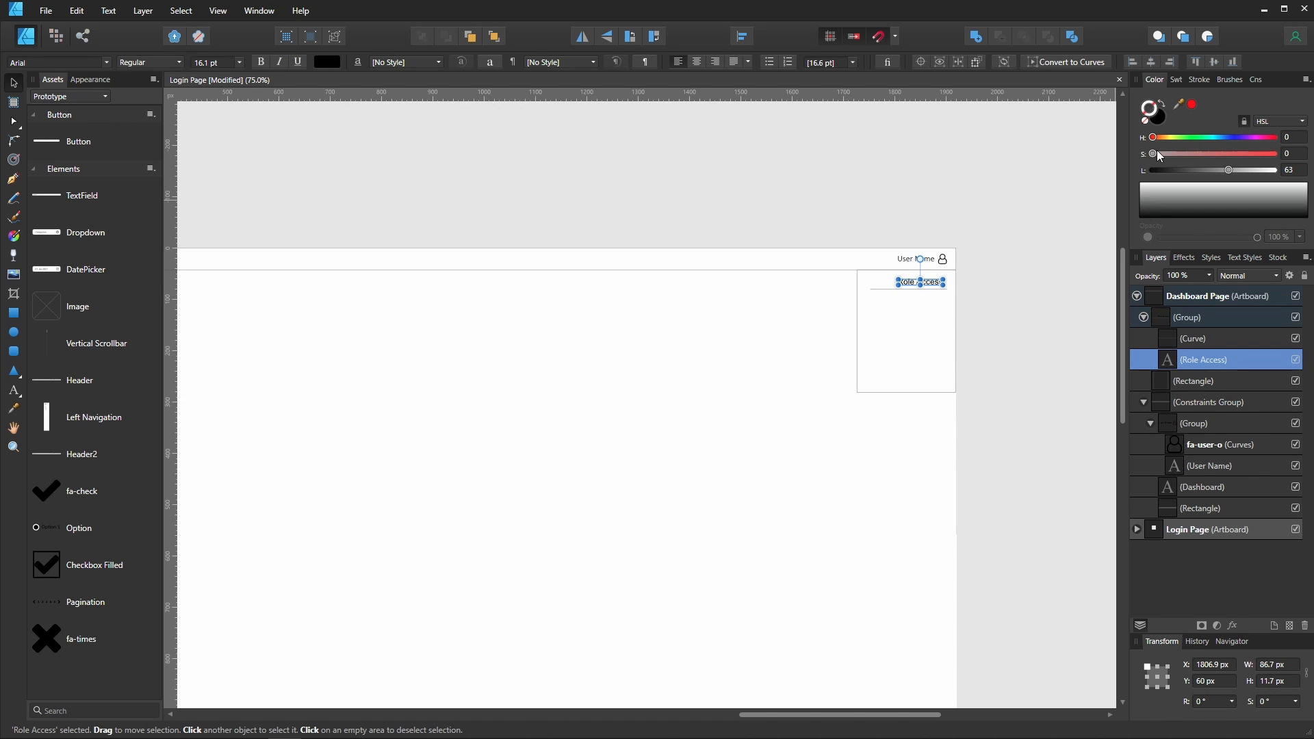
left_click(1155, 120)
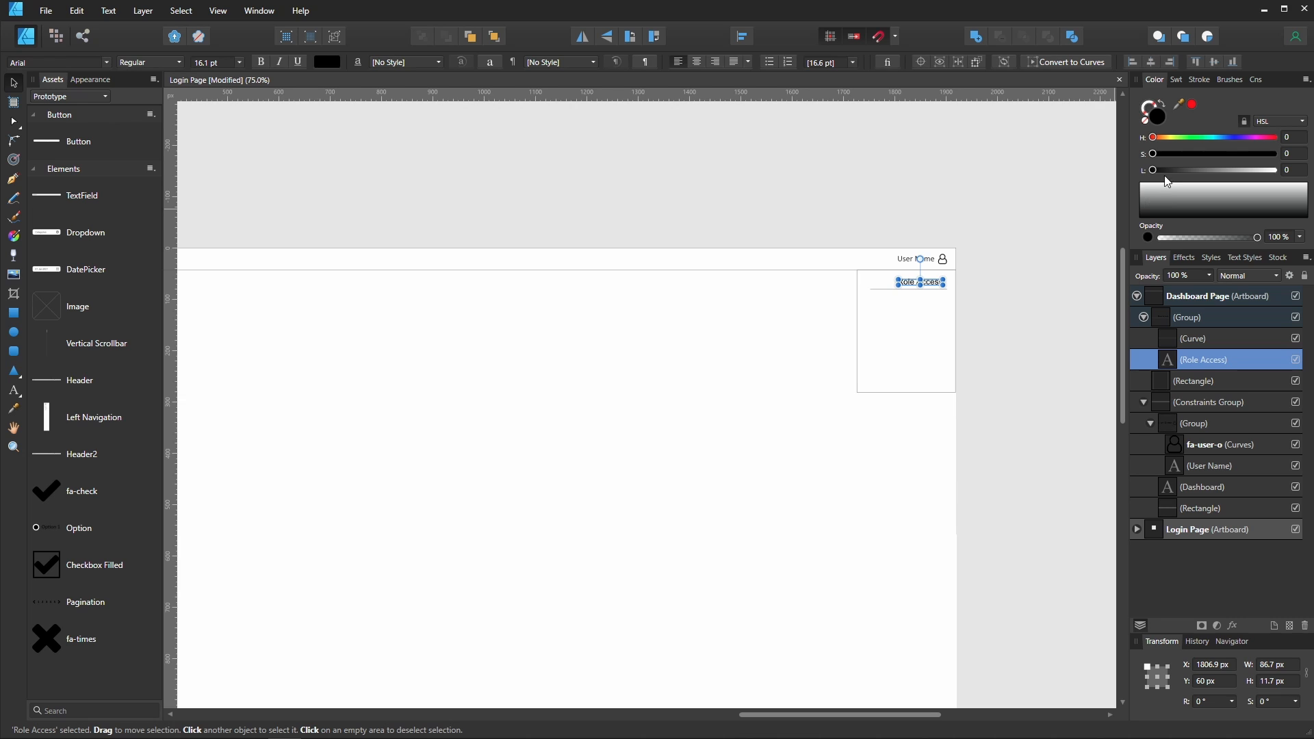
left_click(1192, 169)
left_click_drag(1186, 177, 1184, 178)
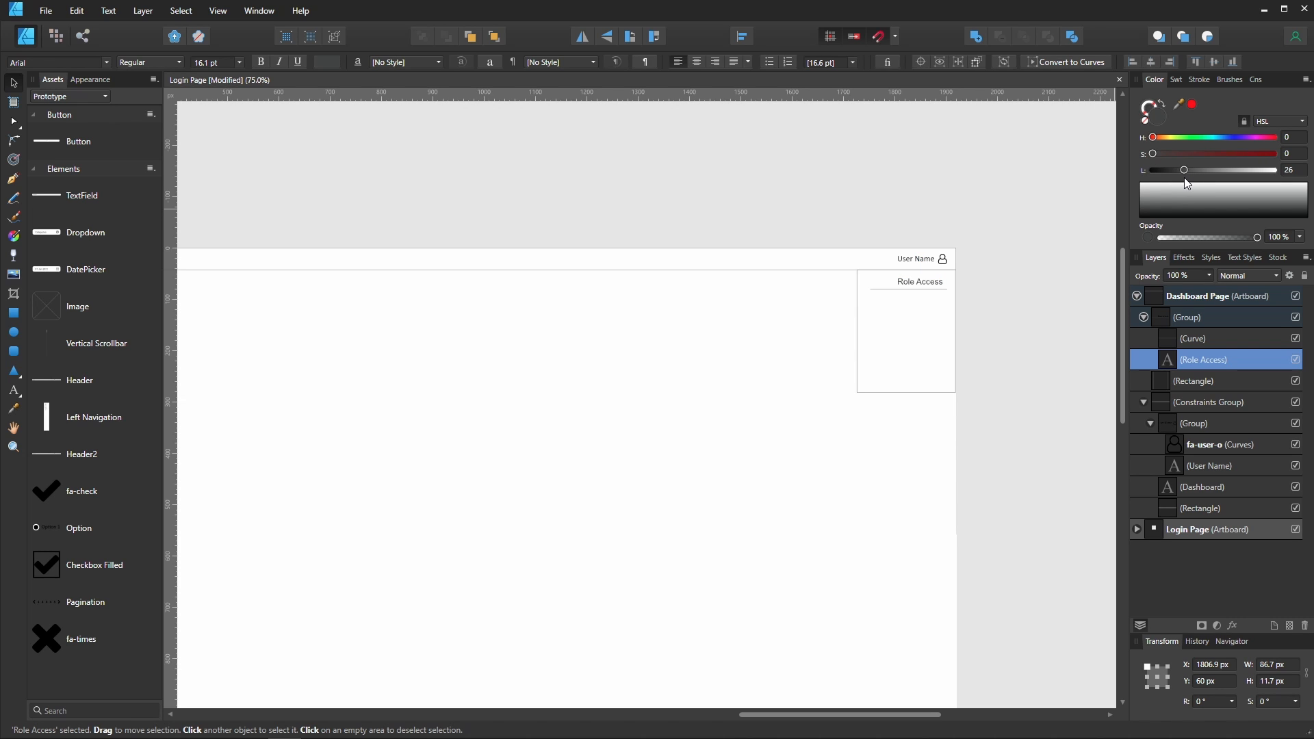
left_click(865, 514)
left_click(928, 292)
left_click(850, 381)
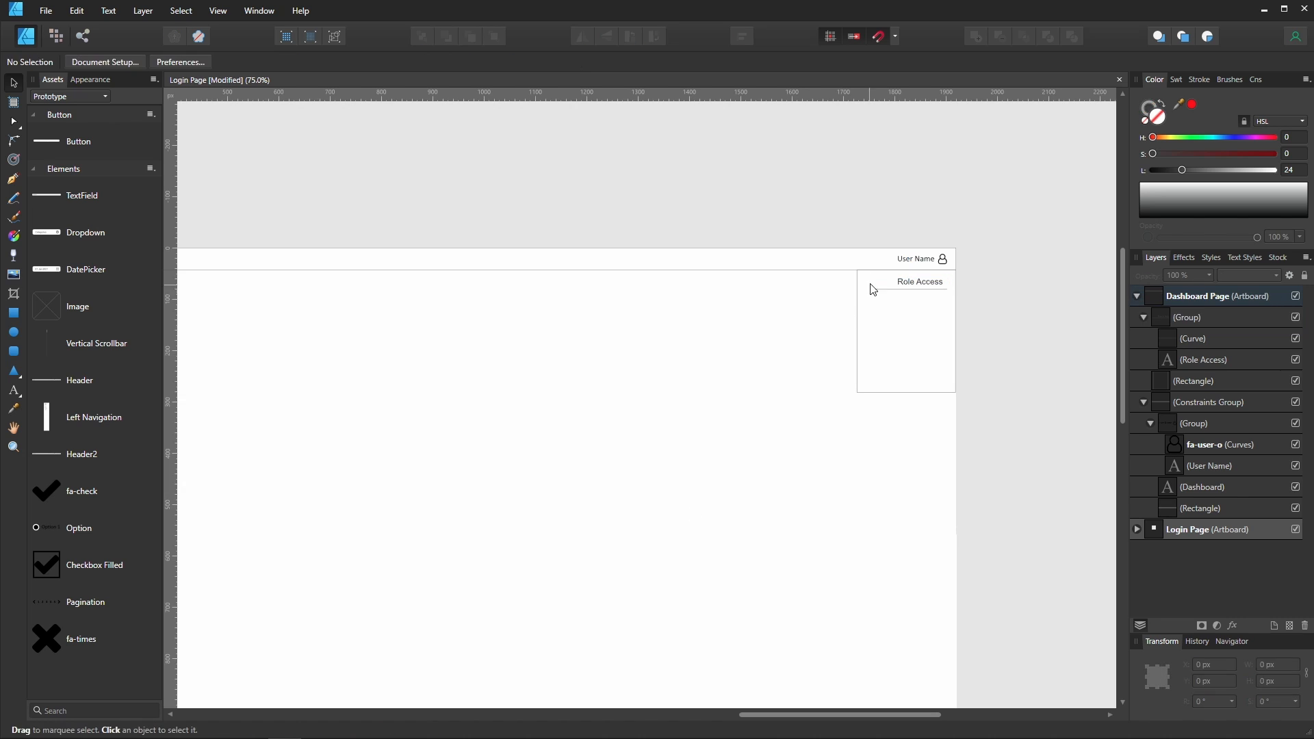
left_click(903, 288)
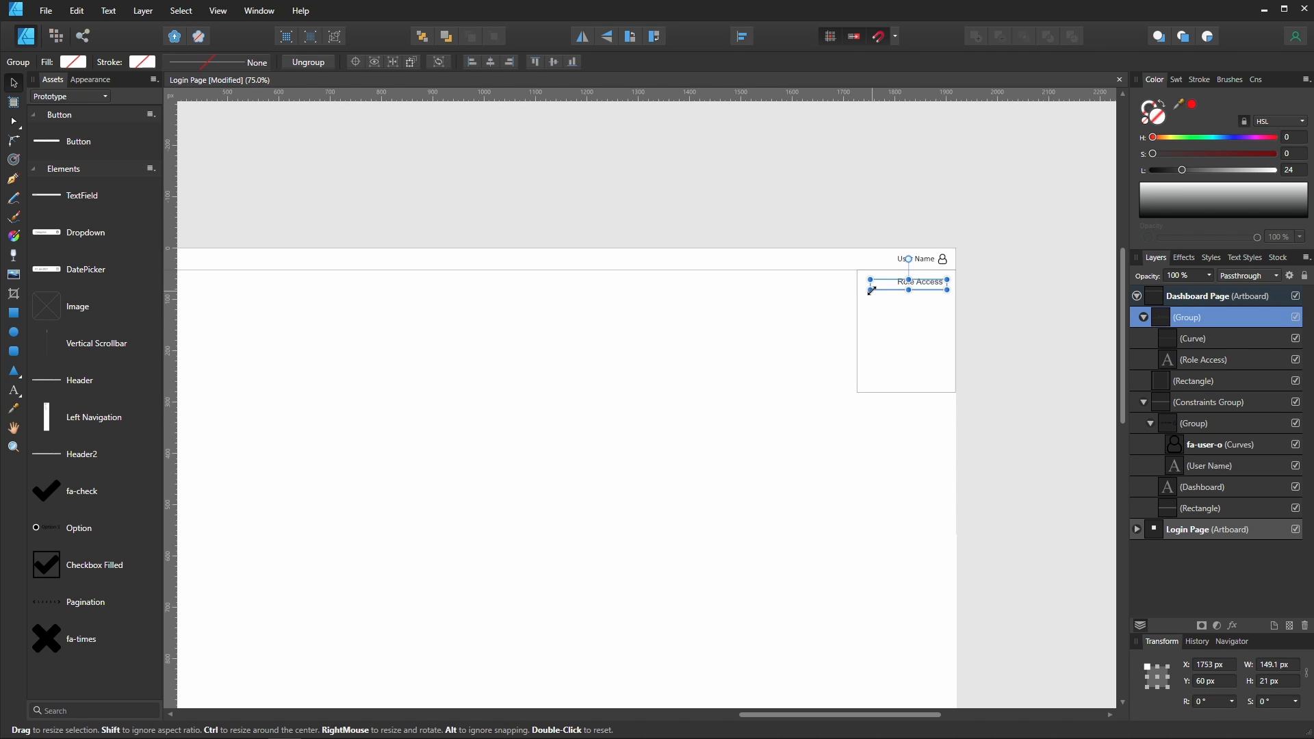
left_click_drag(870, 291, 638, 377)
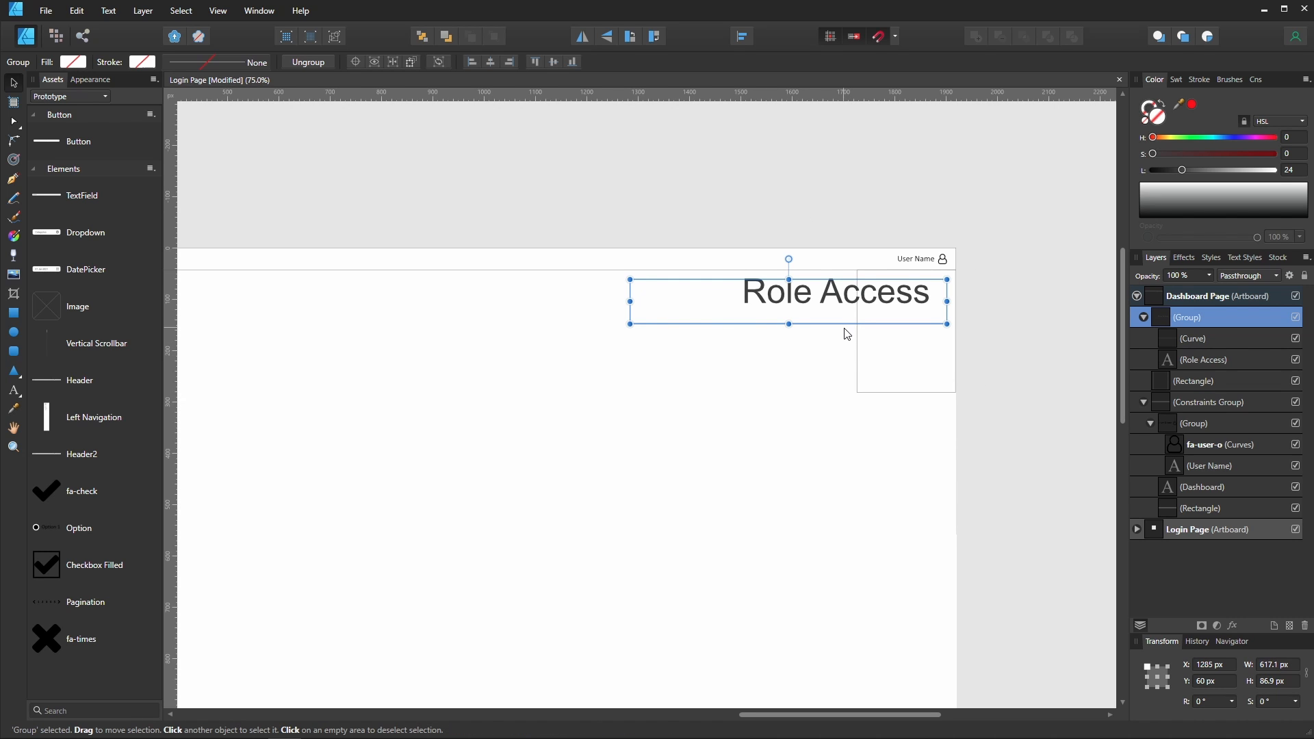
key("ctrl+z")
- Set resize constraints for the Role Access group and its text label
scroll(840, 311, "up", 1)
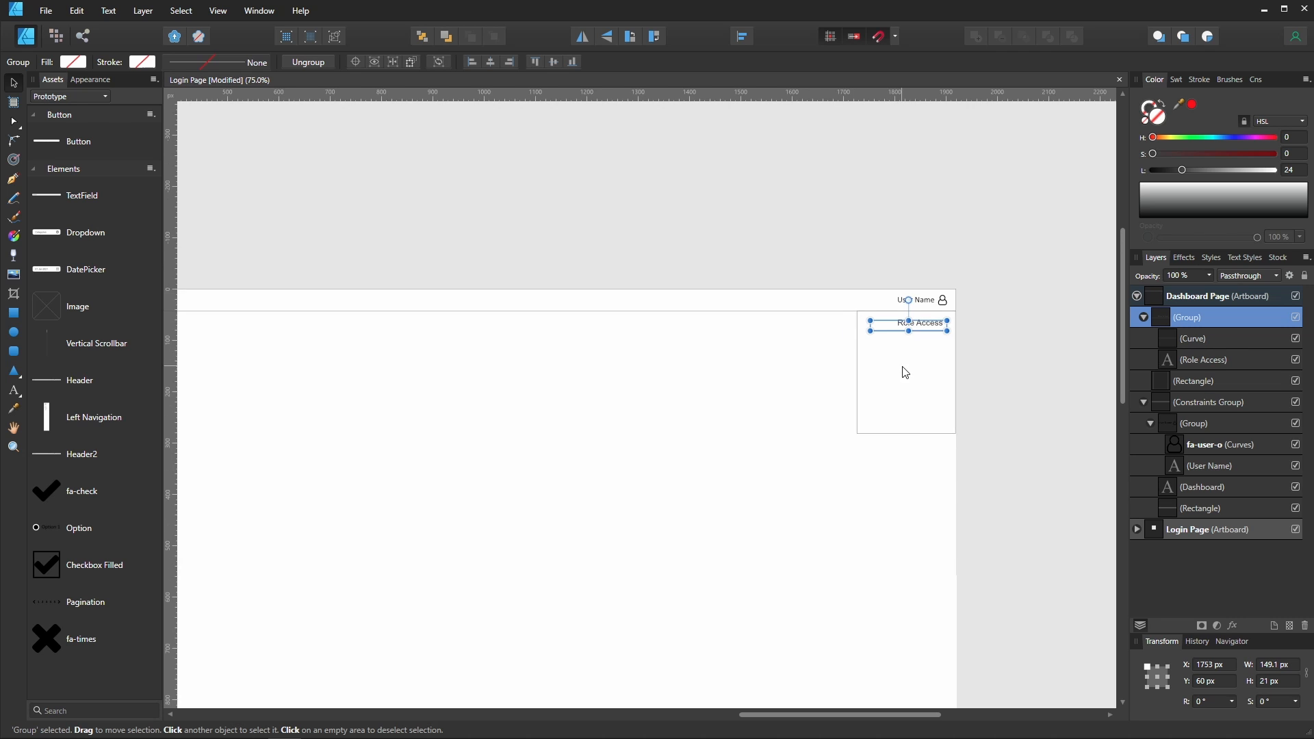
scroll(937, 348, "up", 2)
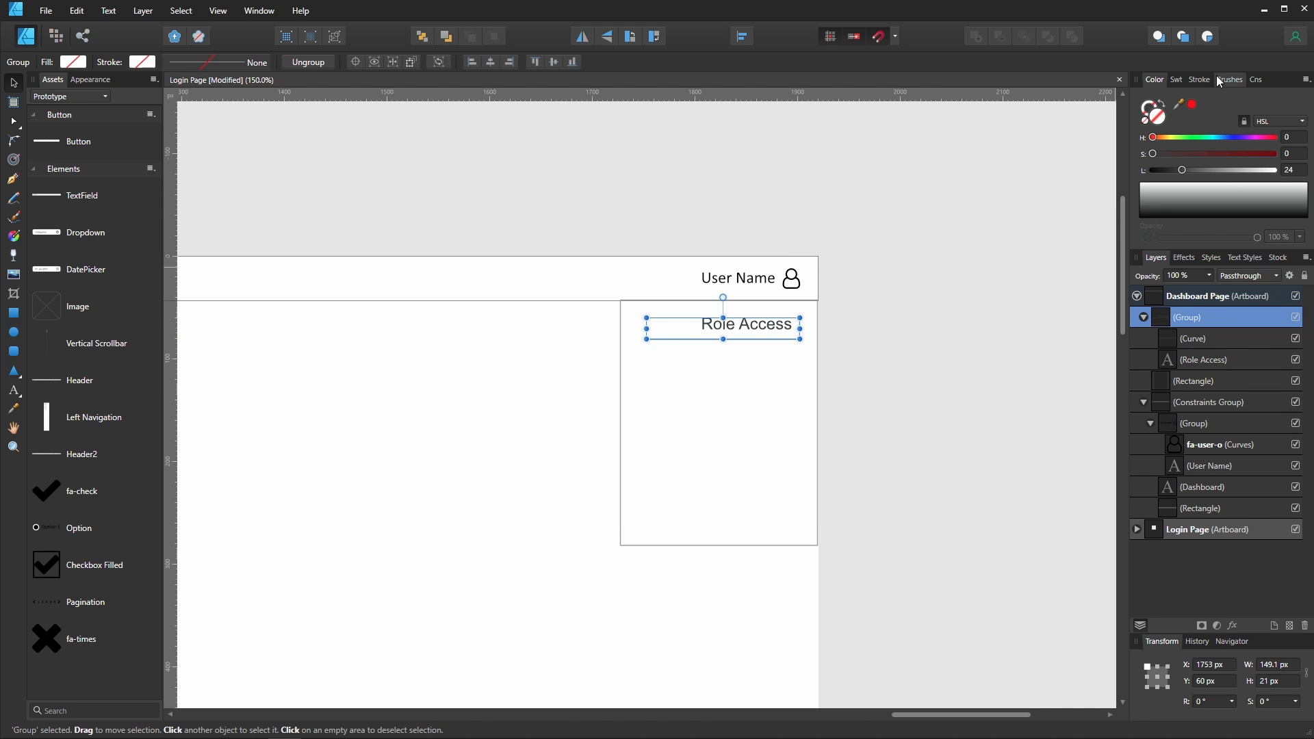
left_click(1248, 80)
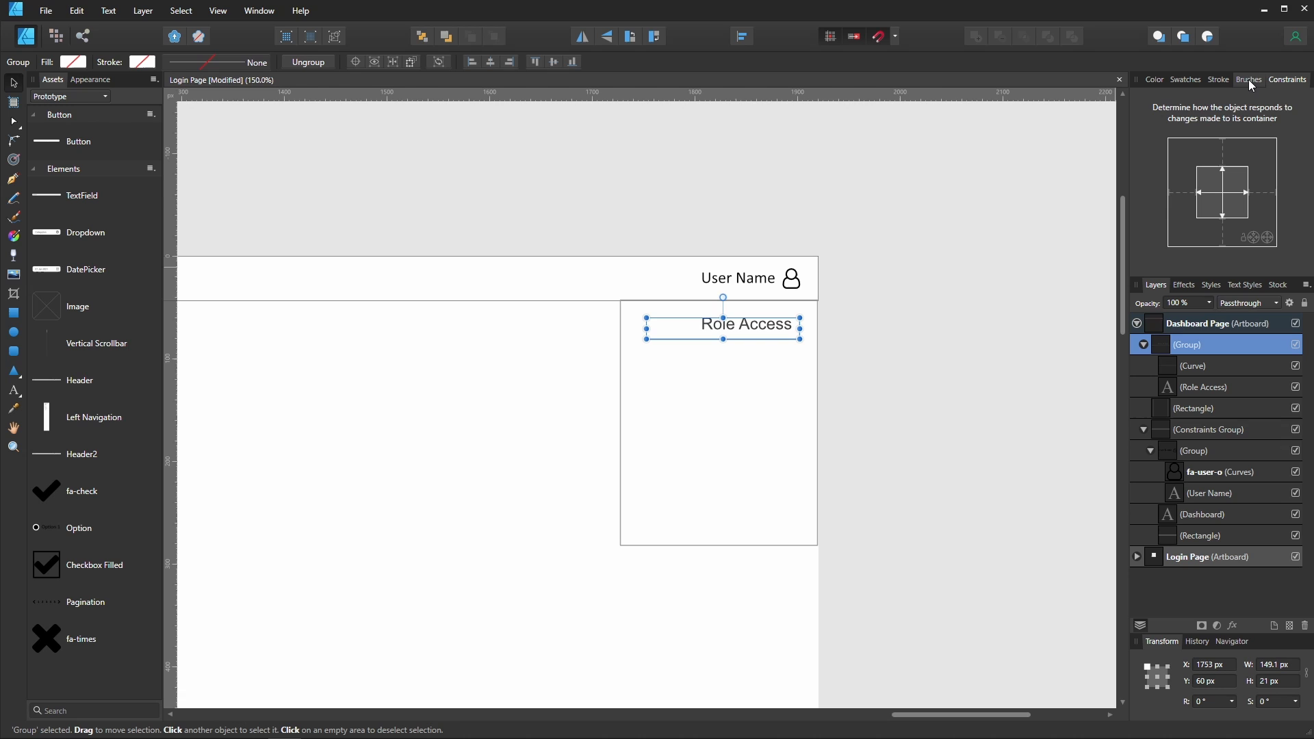
left_click(1231, 197)
left_click(1232, 194)
left_click(1242, 390)
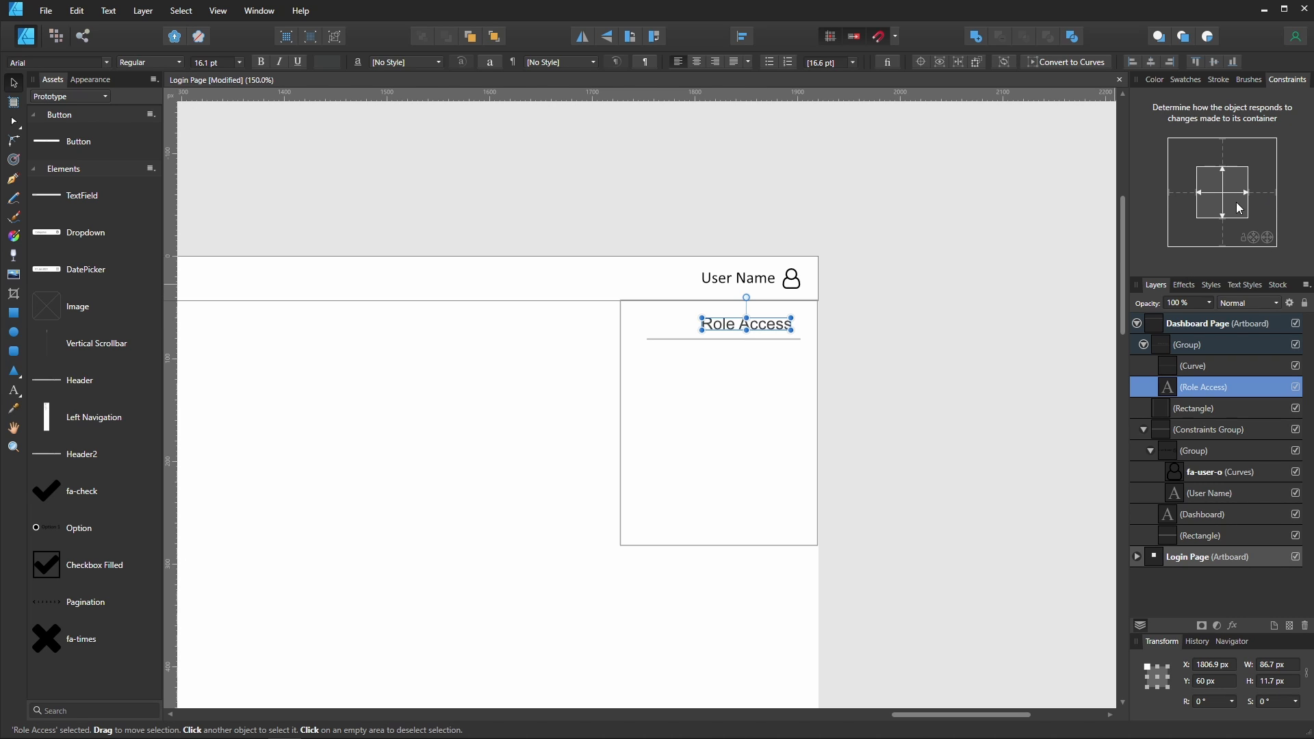
left_click(1265, 194)
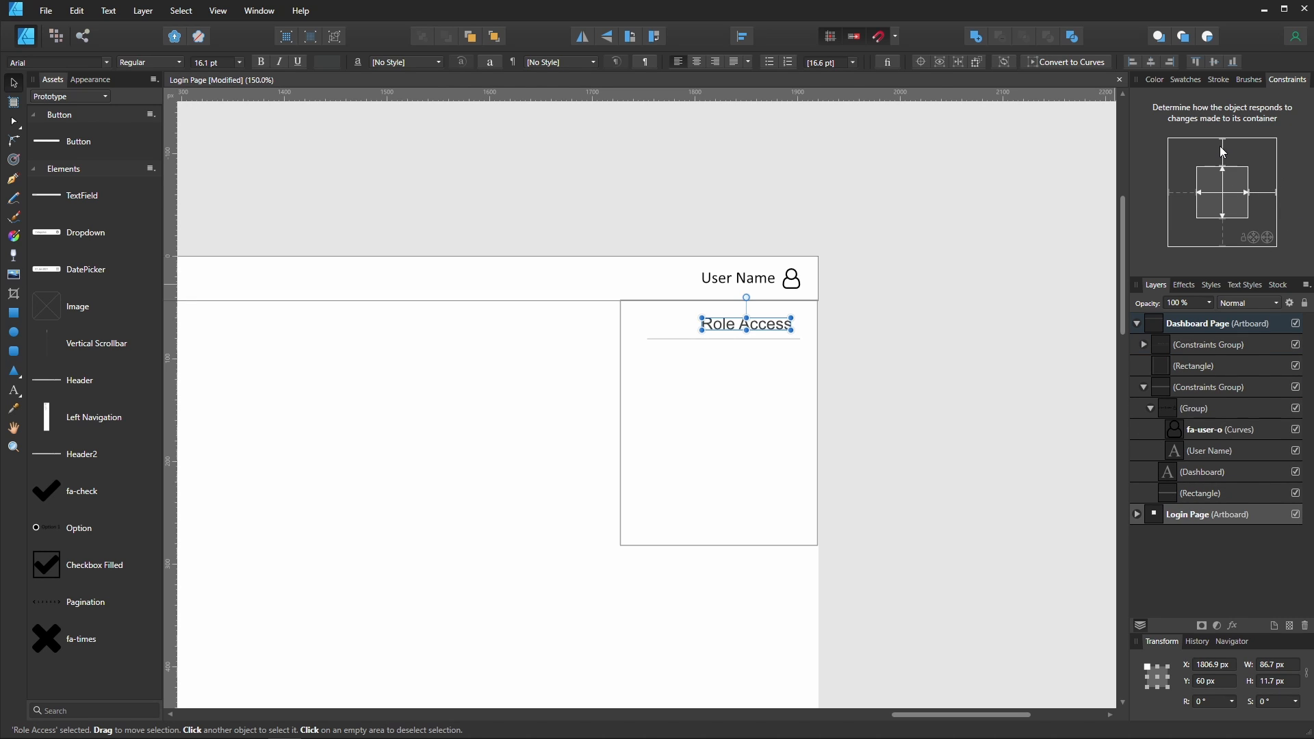
- Try resizing the Role Access group by stretching its corner, then undo the resize
left_click(728, 355)
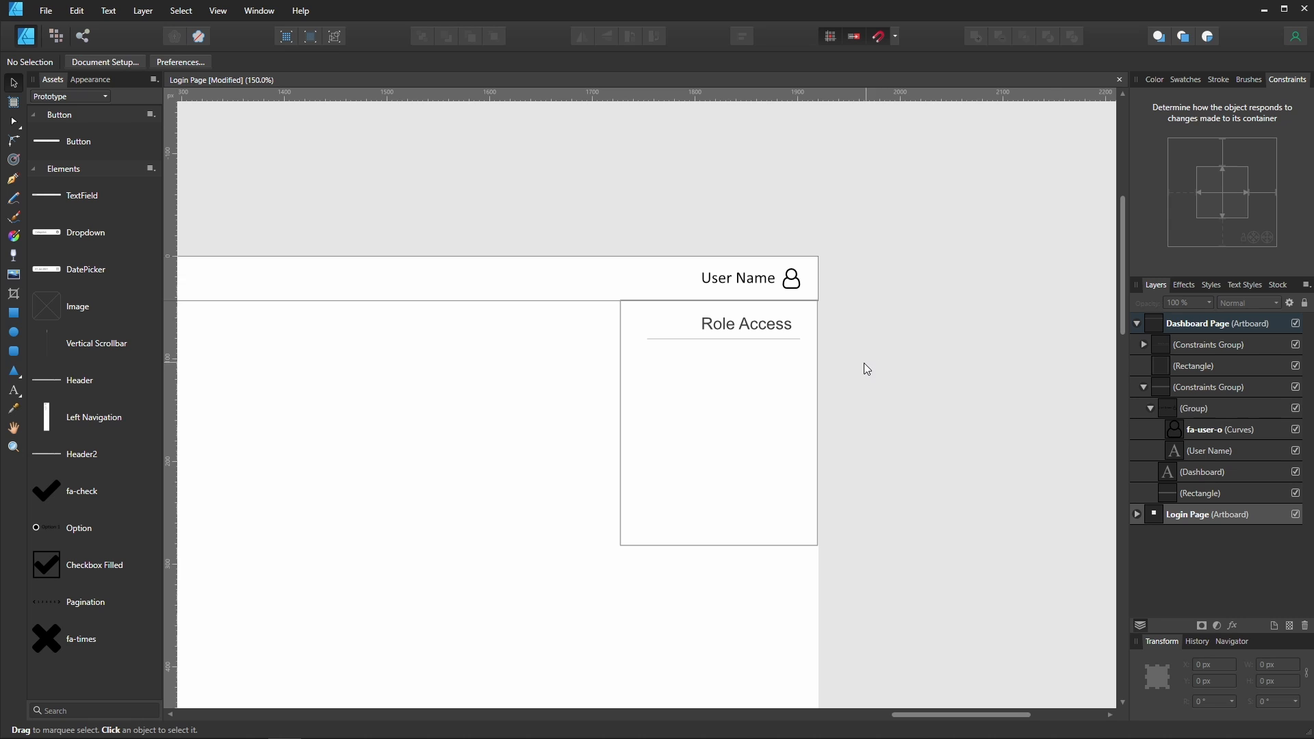
left_click(782, 323)
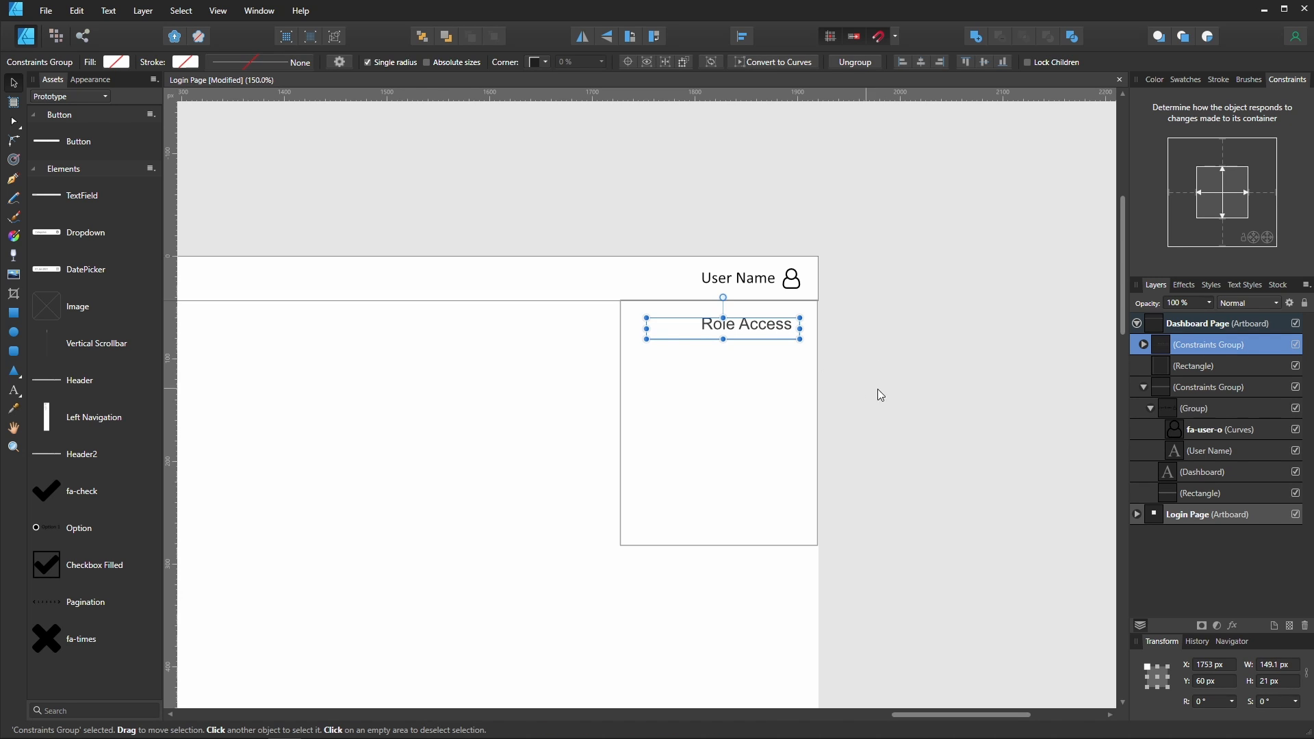
left_click(884, 394)
left_click(757, 338)
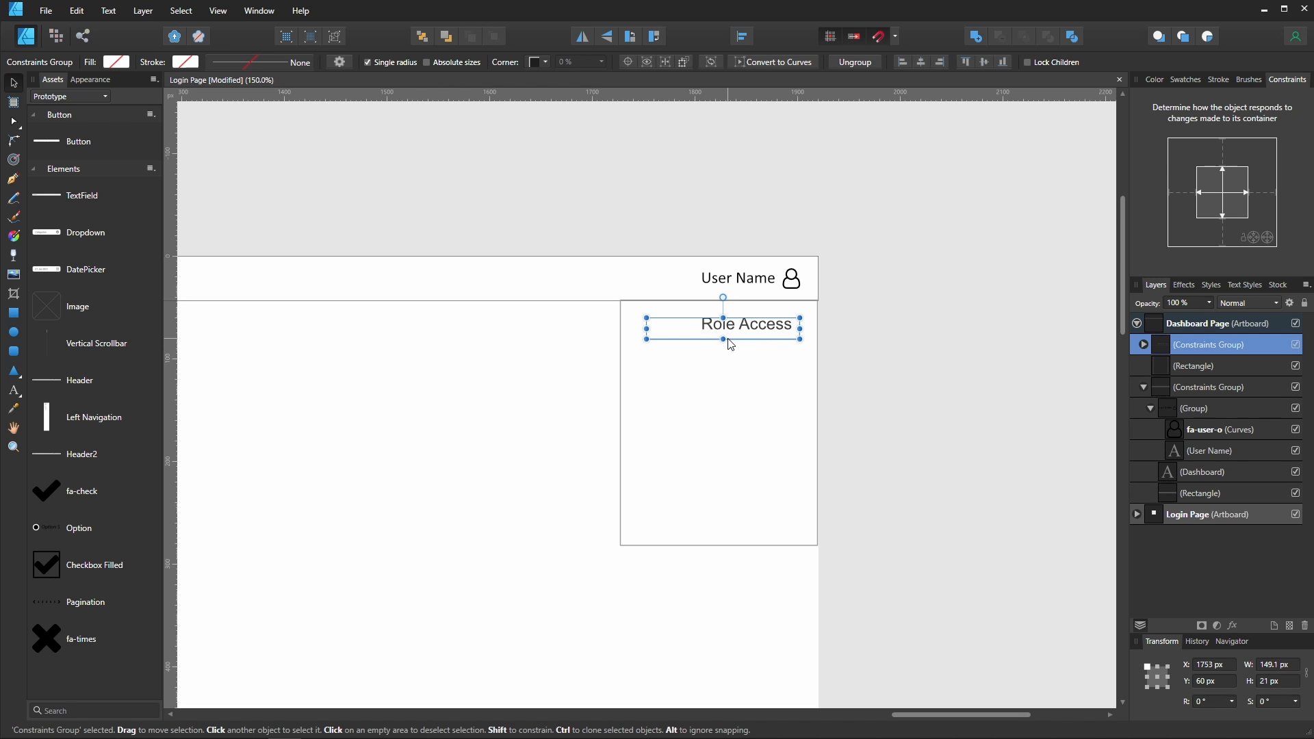
left_click_drag(646, 339, 547, 492)
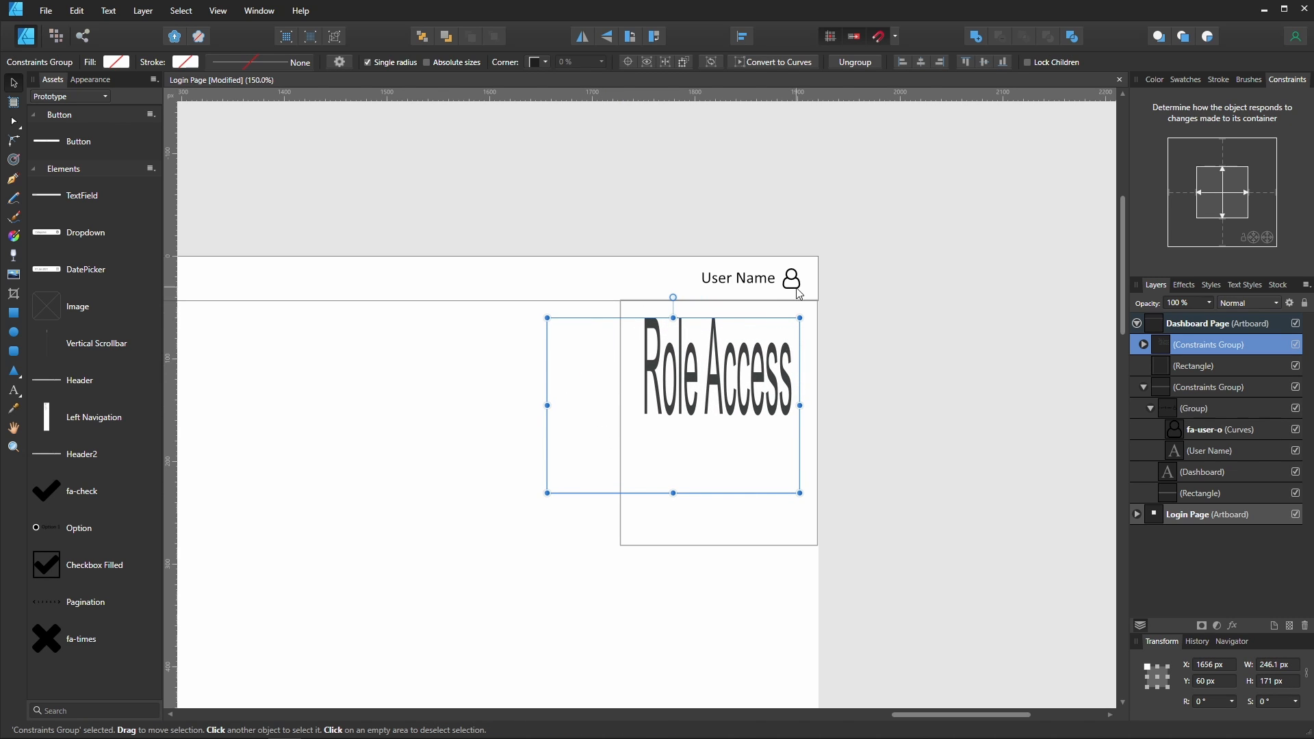
key("ctrl+z")
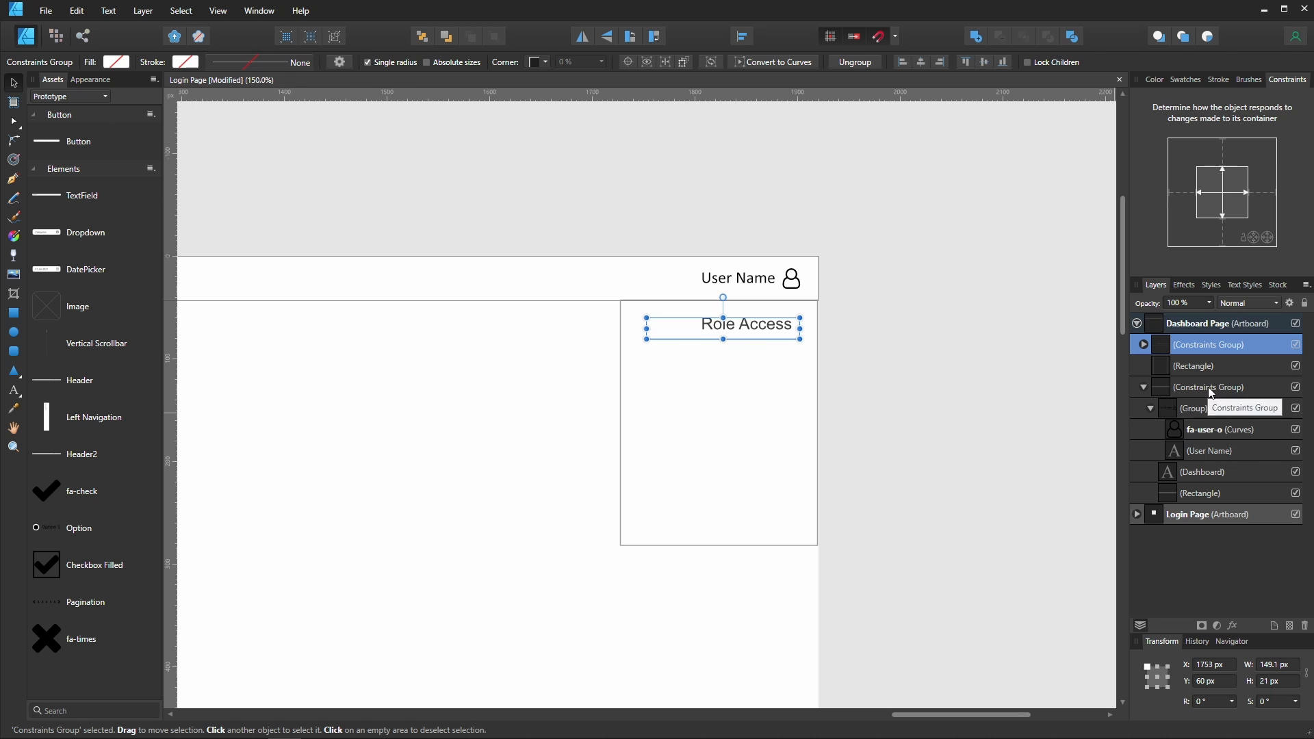
- Set resize constraints for the Role Access text and the line inside the group separately
double_click(774, 330)
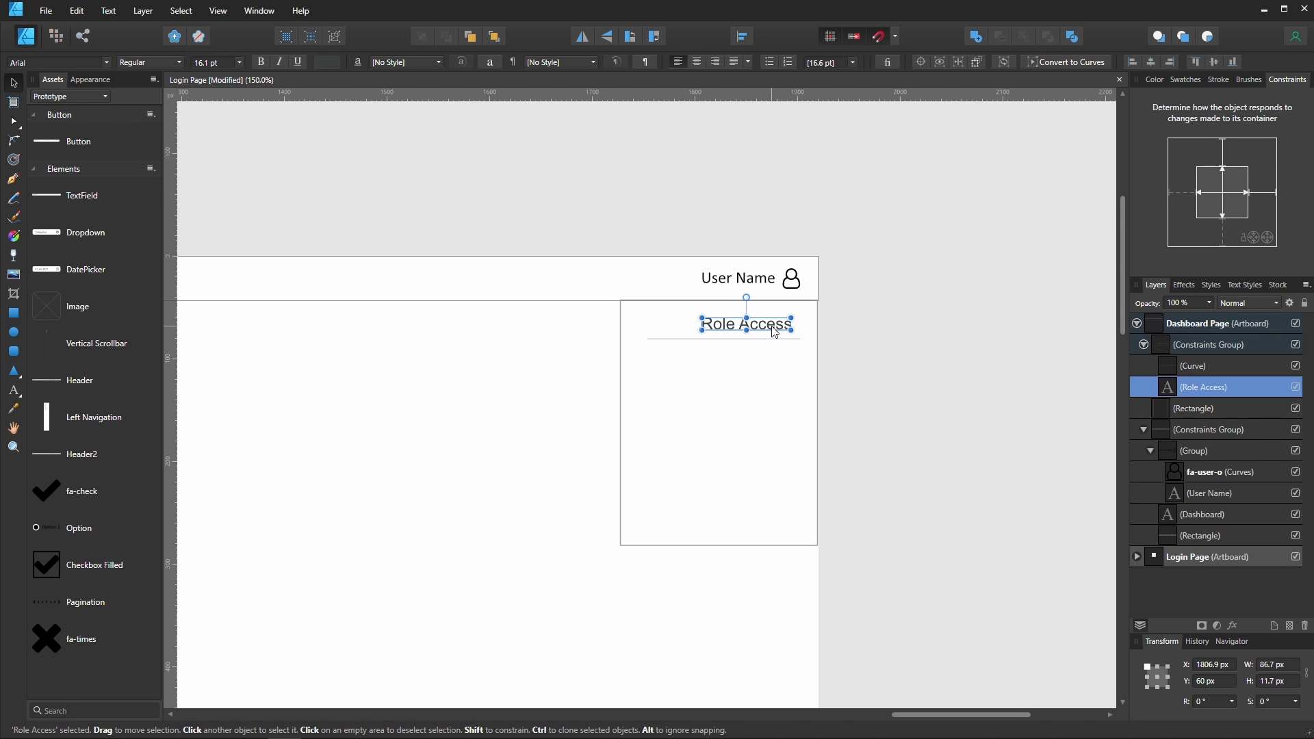
left_click(1223, 186)
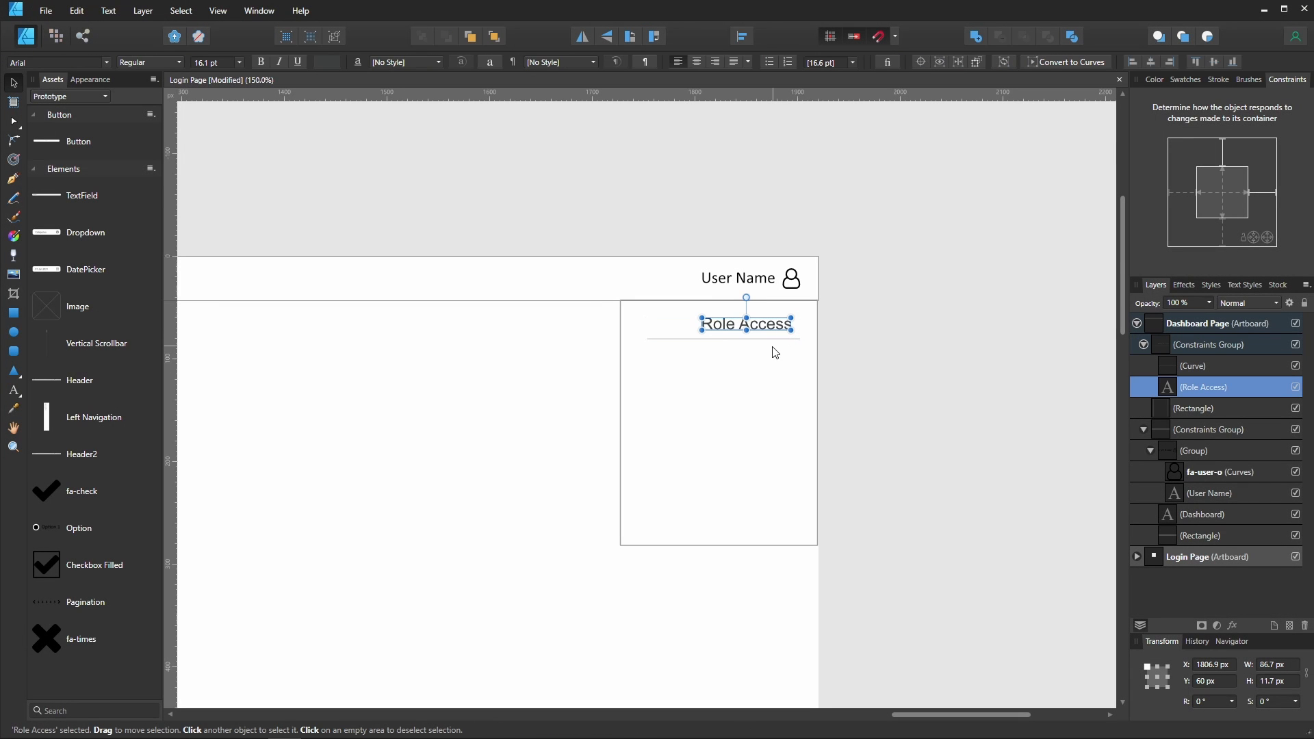
left_click(1222, 388)
left_click(1226, 367)
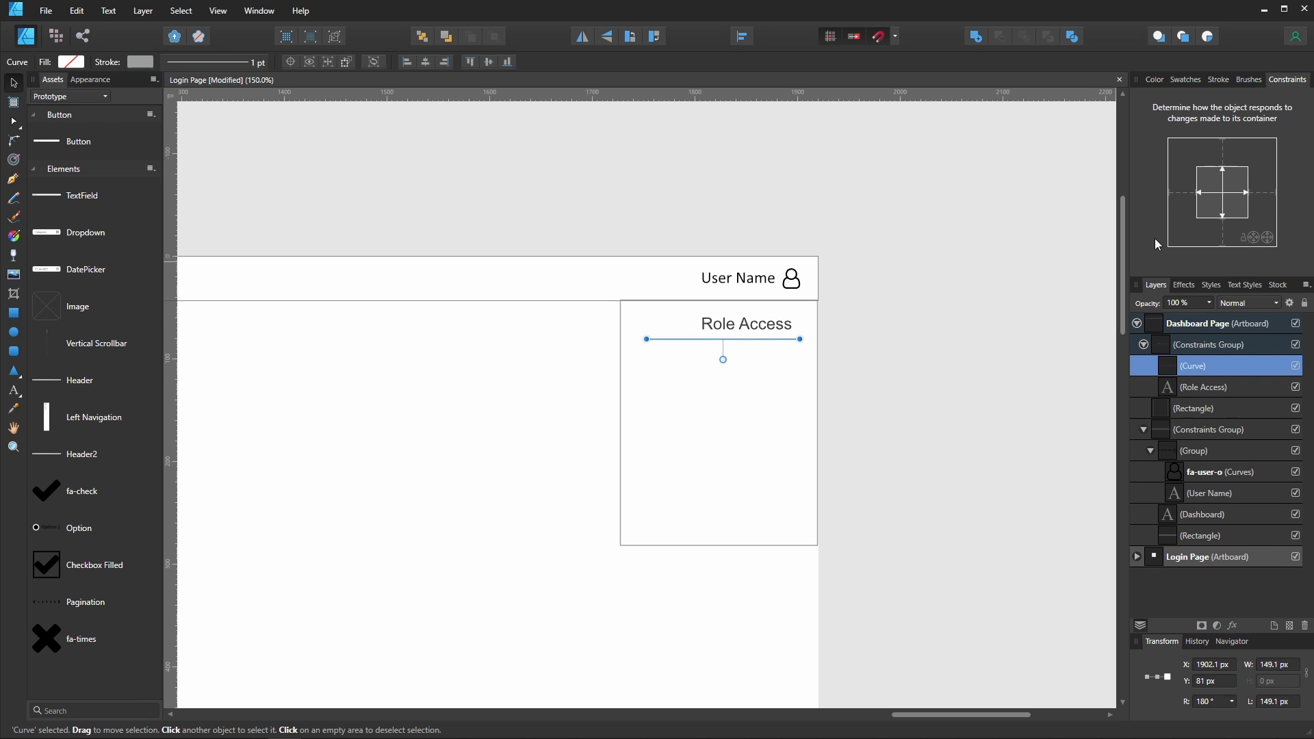
left_click(1265, 193)
- Stretch the Role Access group wider to test its constraints, then undo the resize
left_click(867, 357)
left_click(777, 337)
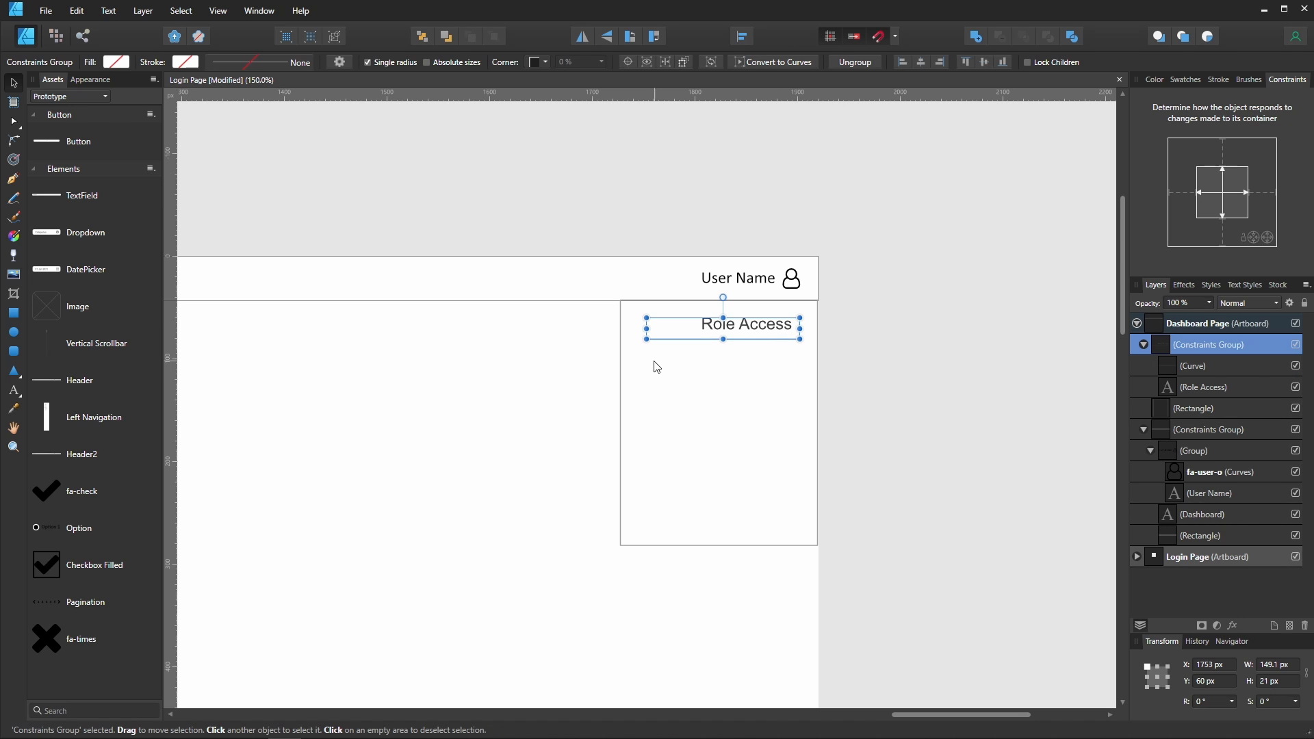
left_click_drag(647, 339, 302, 440)
left_click(382, 528)
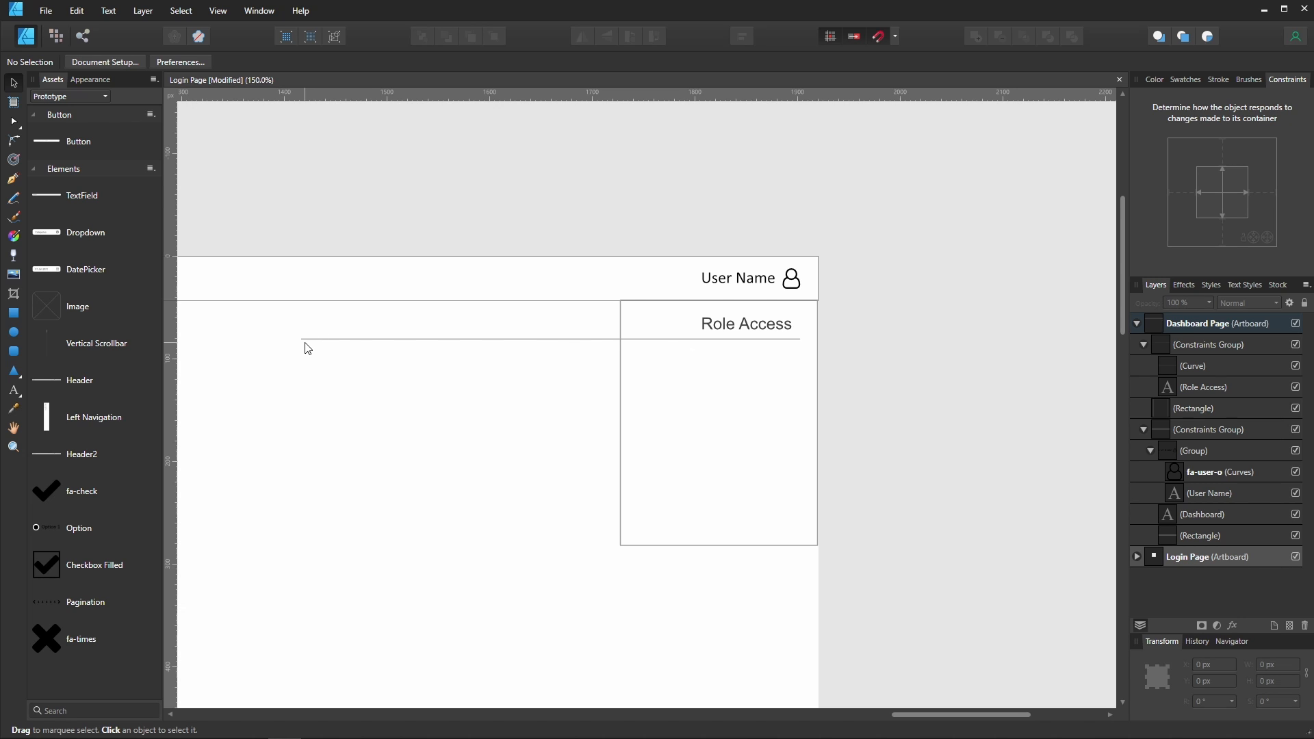
left_click(340, 340)
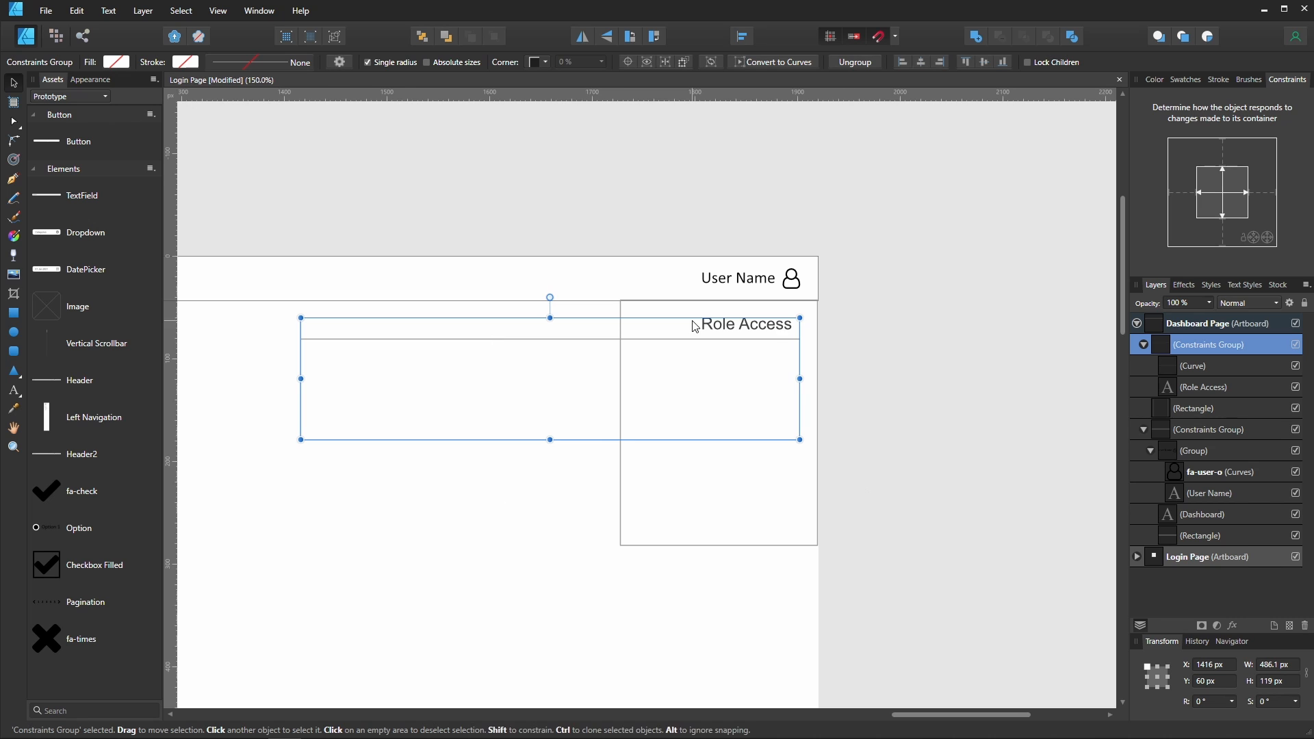
left_click(1035, 416)
key("ctrl+z")
key("ctrl+z")
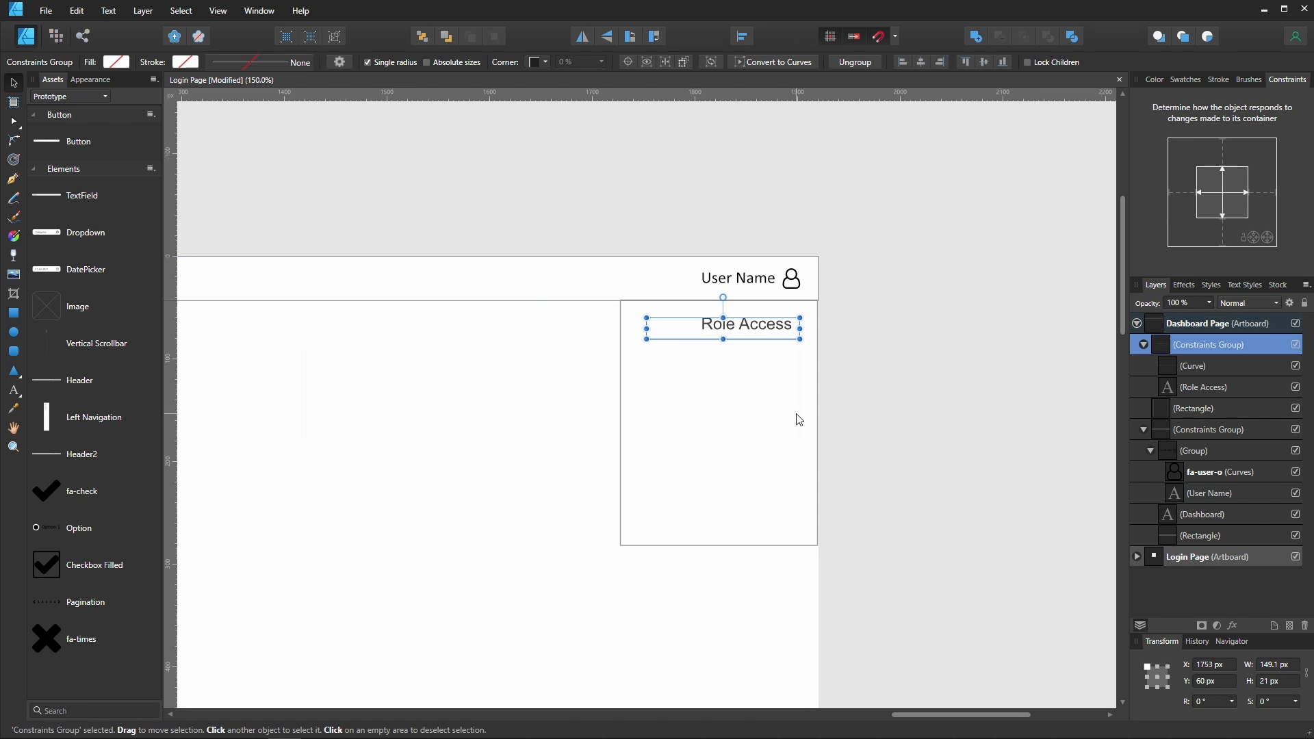
- Add the Role Access group to the Elements asset category and rename the asset TopNav Item
left_click(560, 389)
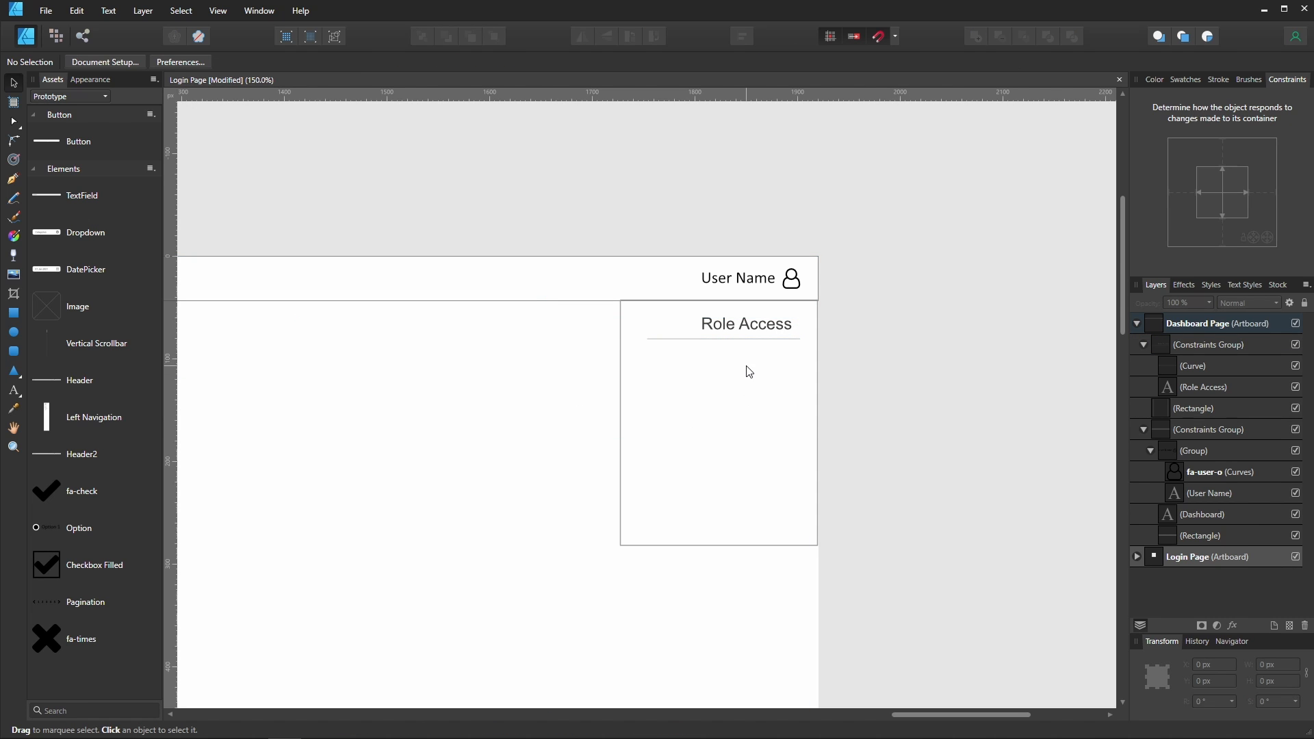
left_click(758, 327)
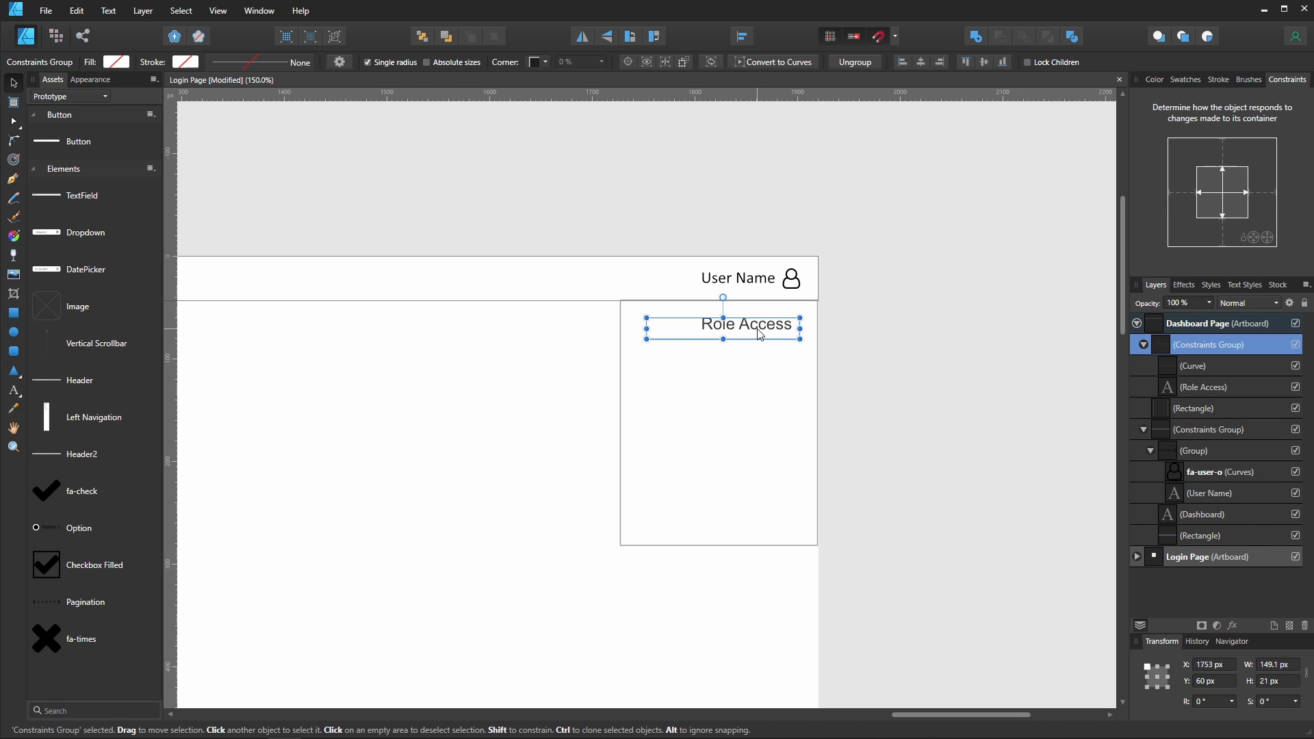
left_click_drag(759, 334, 78, 657)
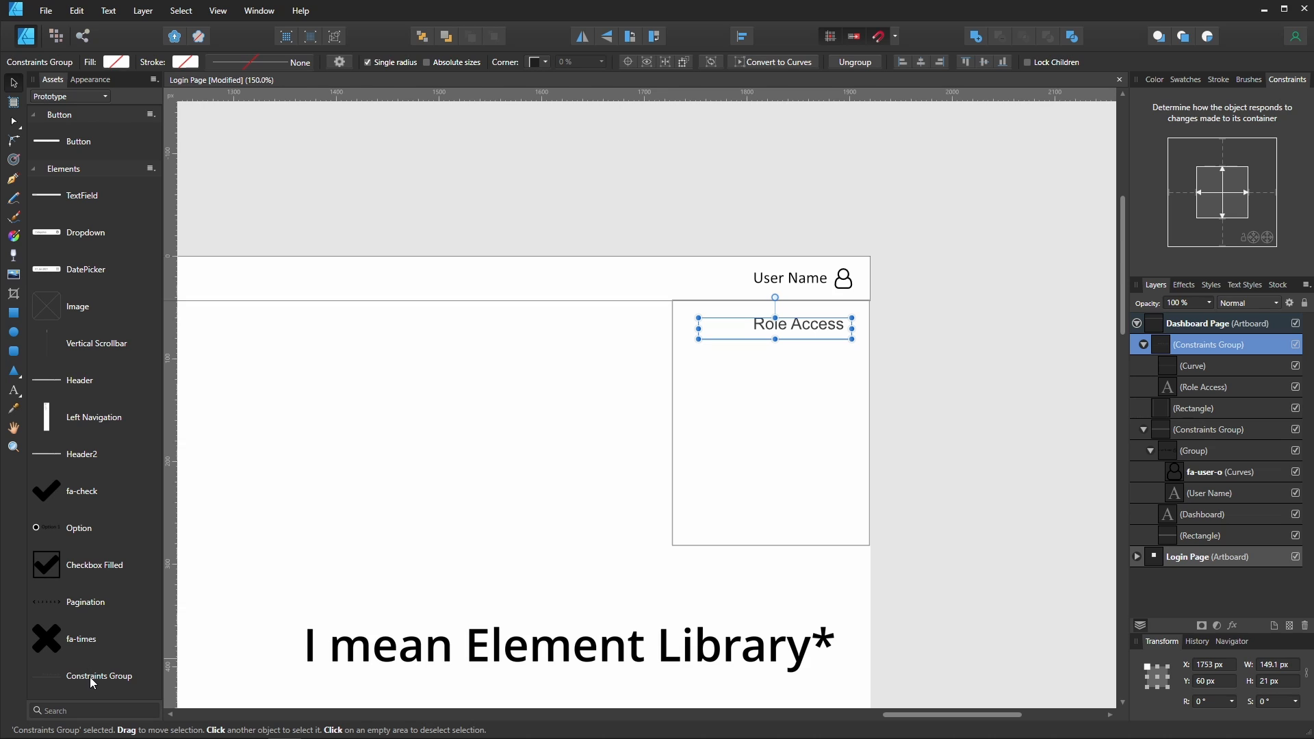
right_click(118, 678)
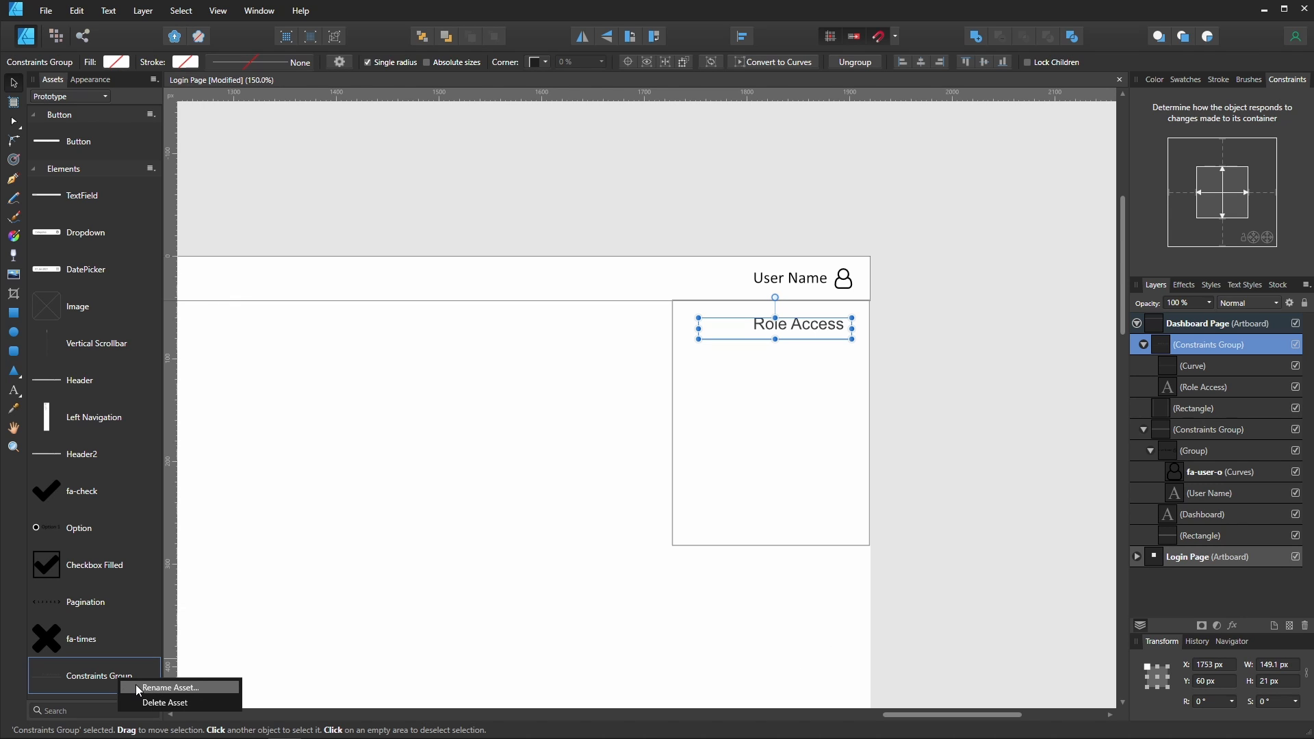
left_click(137, 687)
type("TopNav Item")
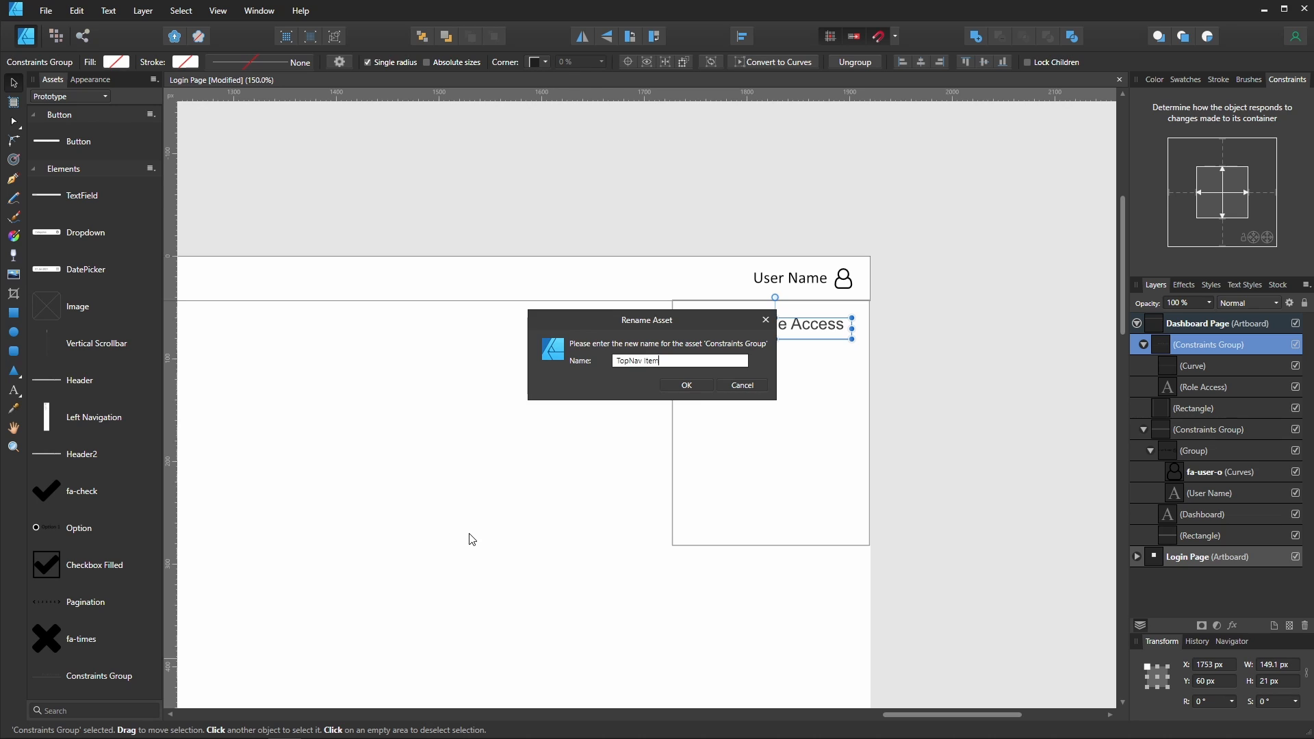
key("Return")
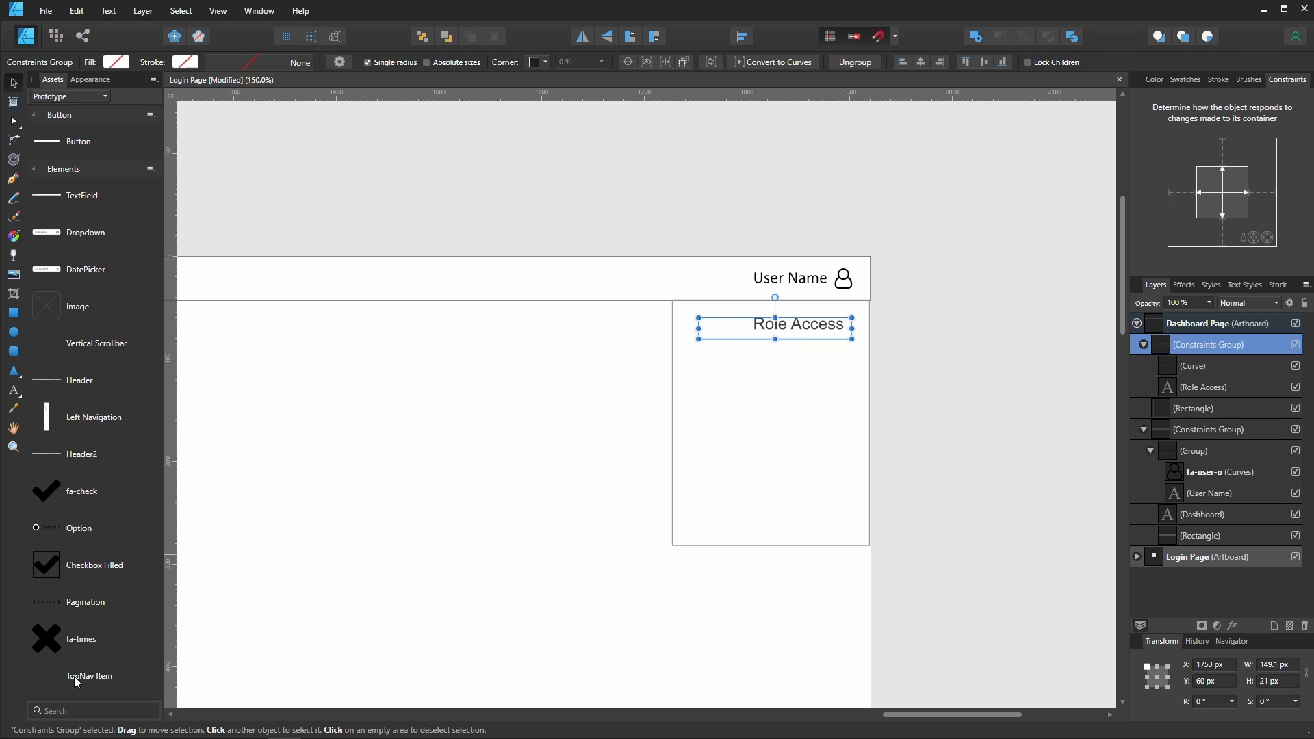
- Place a TopNav Item asset from the library just below the first menu item
left_click_drag(74, 676, 775, 361)
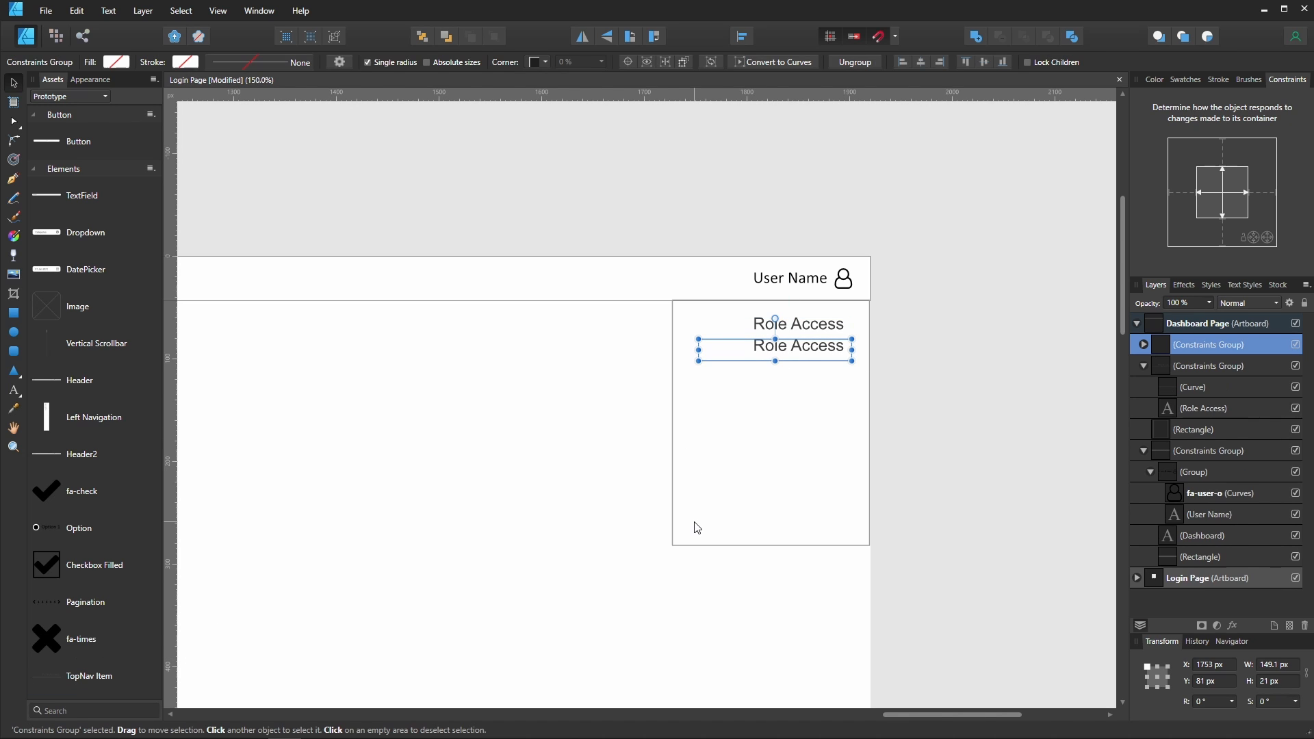
key("shift+Down")
left_click(712, 479)
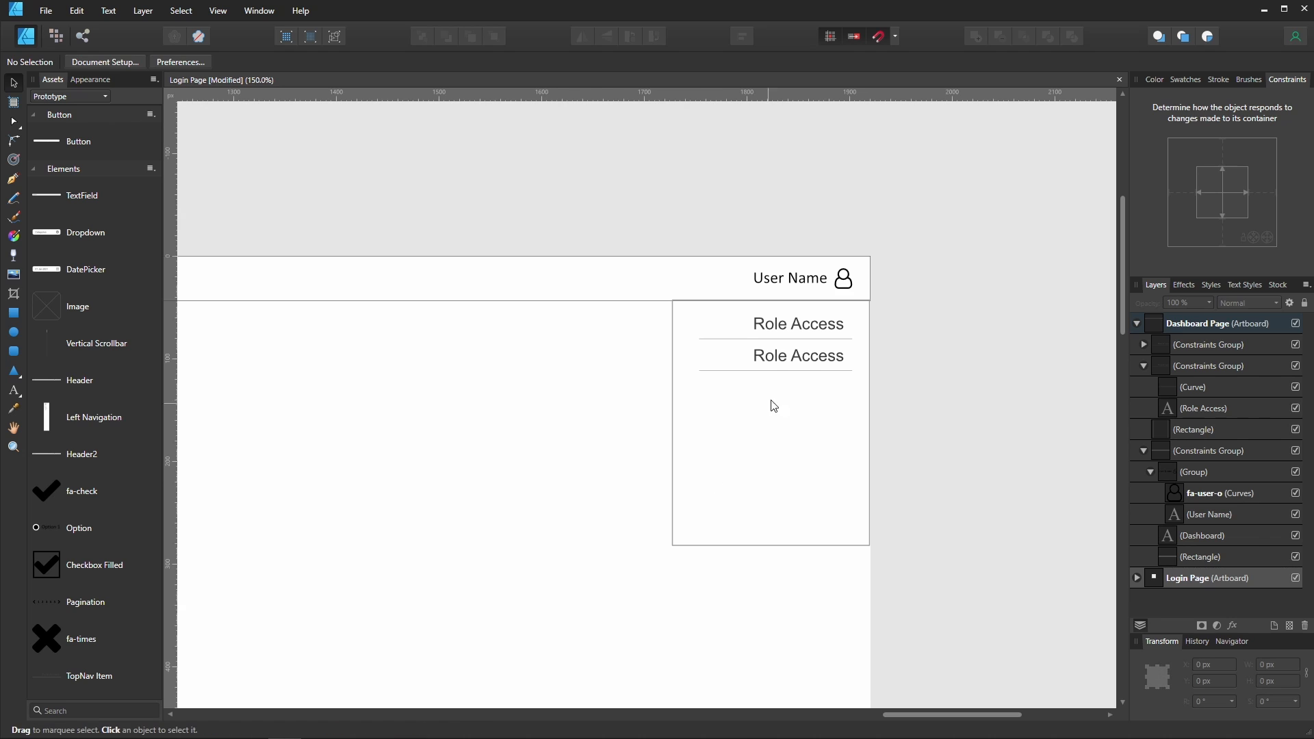
- Duplicate the second menu item and nudge the copy down to form a third item
left_click(812, 364)
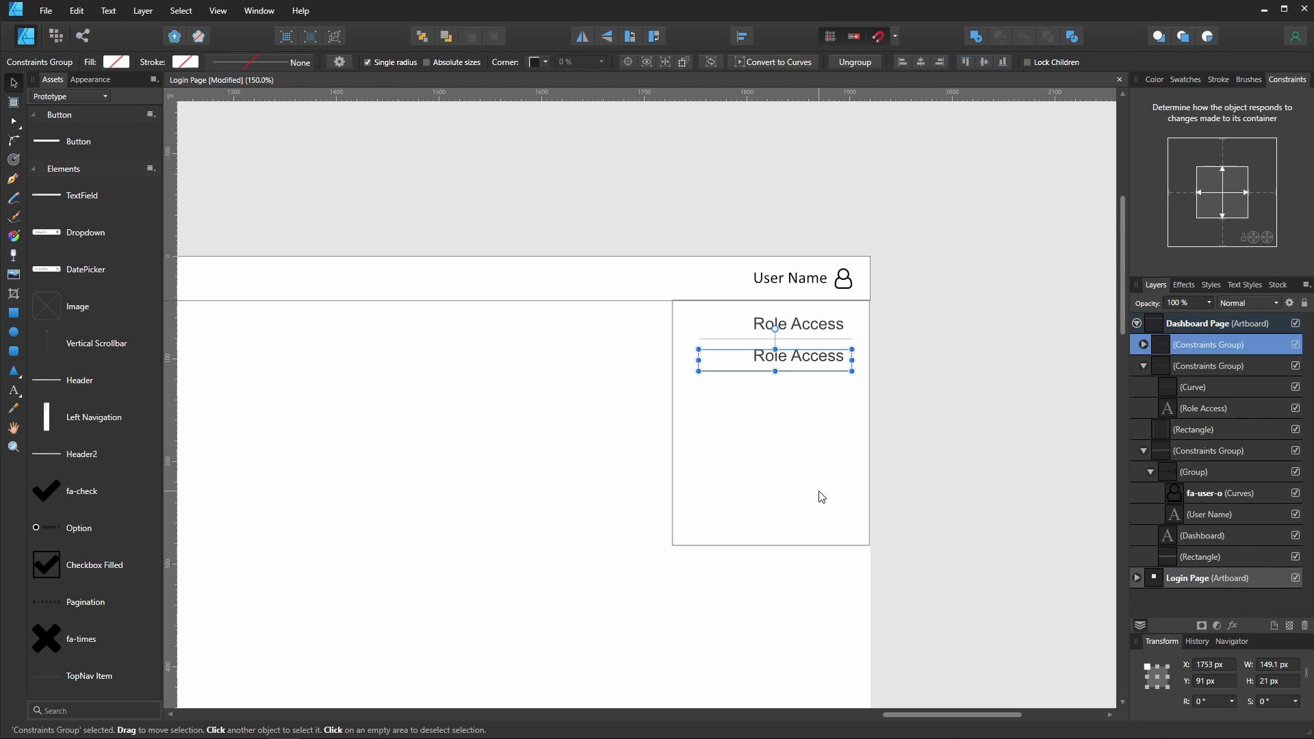
key("ctrl+j")
key("shift+Down")
key("shift+Down")
key("shift+Down")
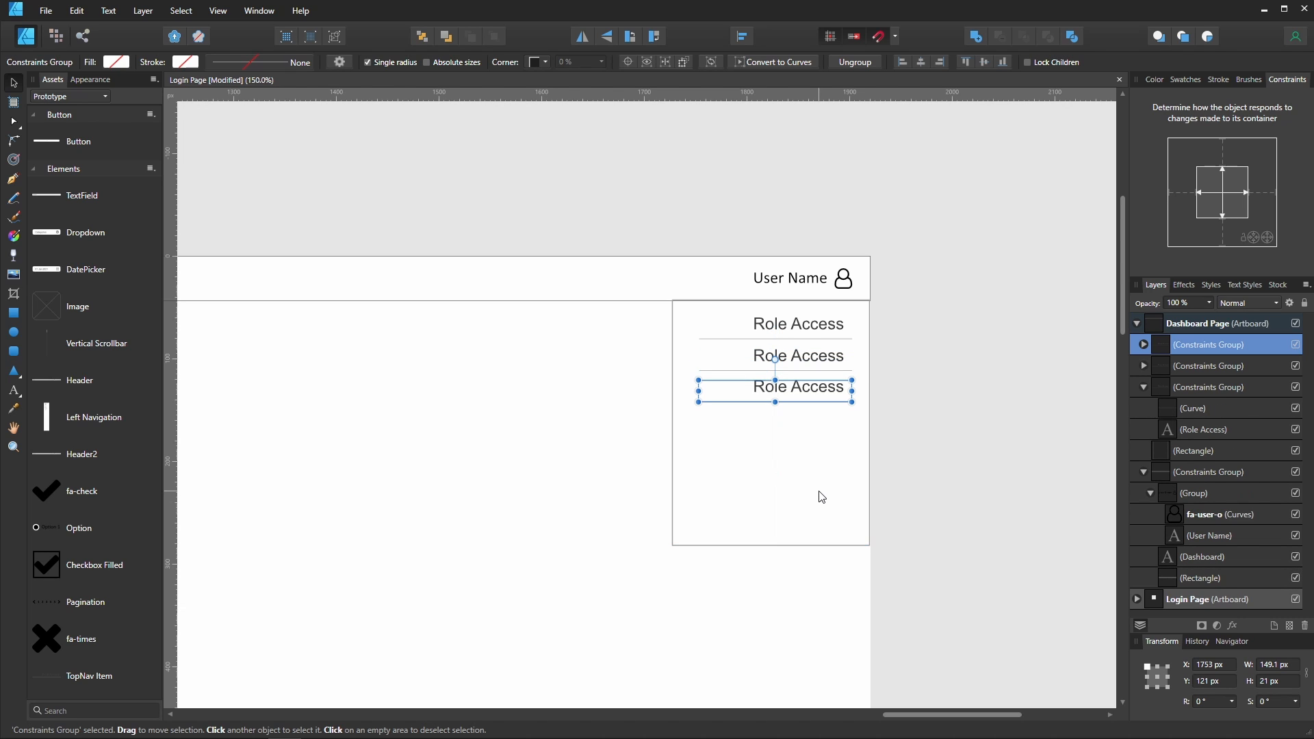
left_click(817, 358)
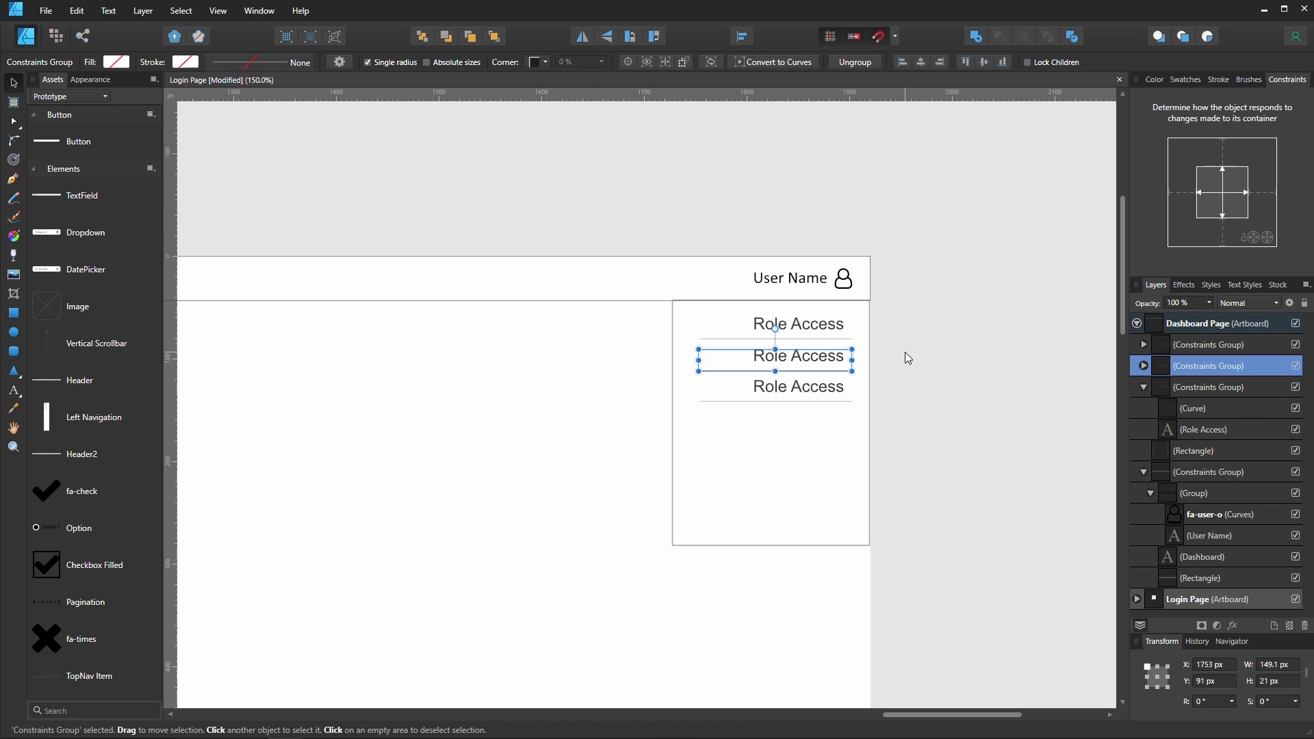
key("Escape")
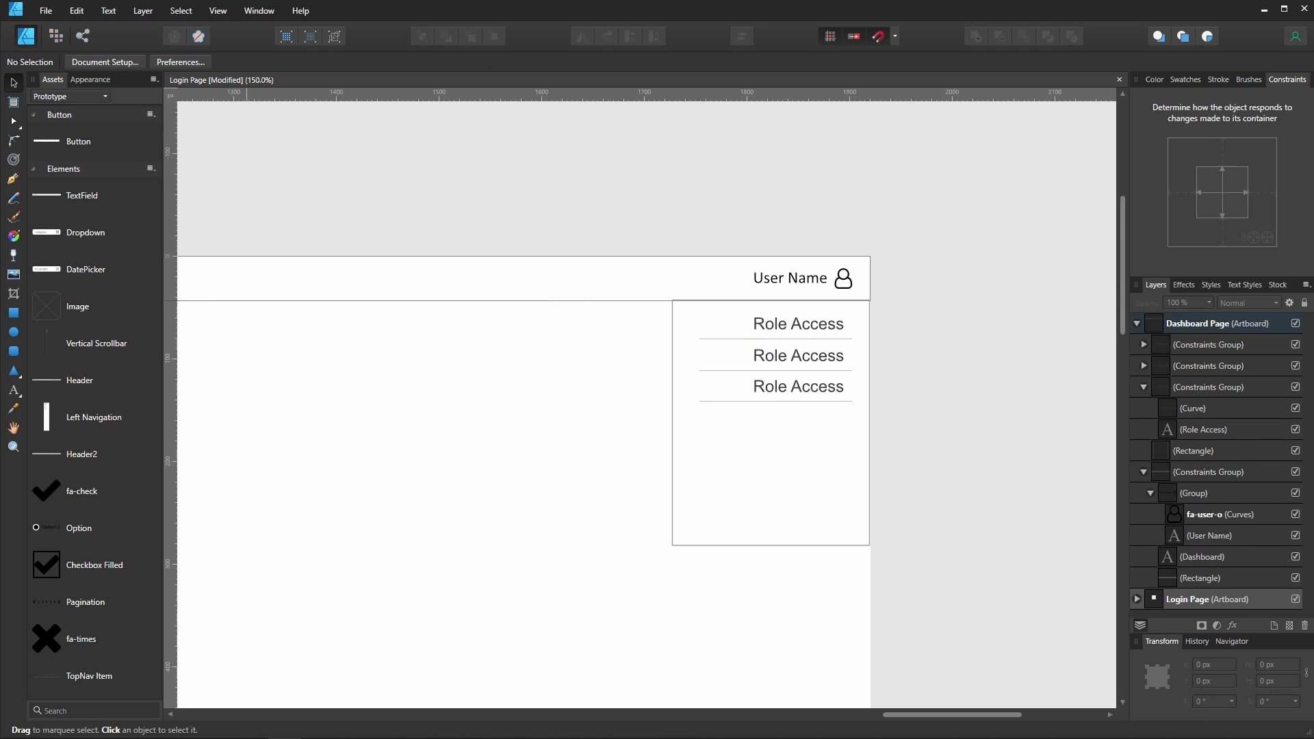
- Switch to the Jira user story map to review the feature list, then return to the design
key("alt+Tab")
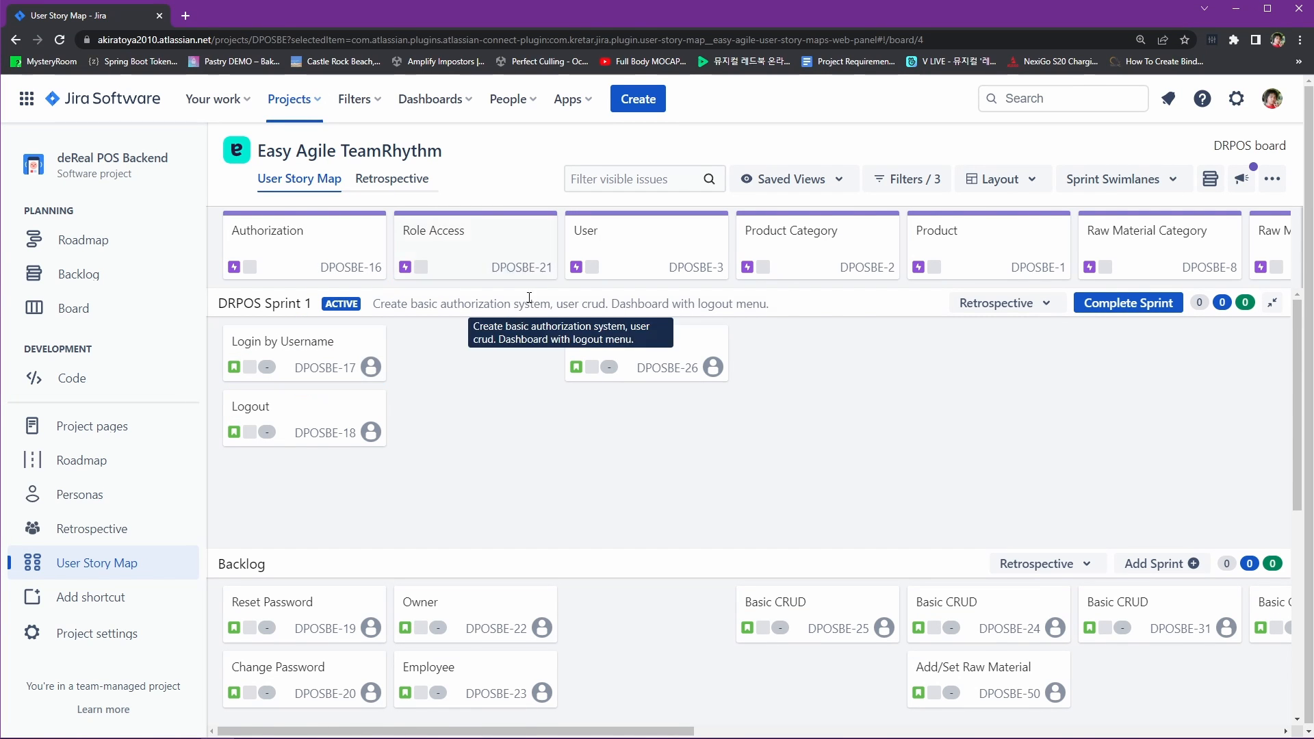
mouse_move(351, 461)
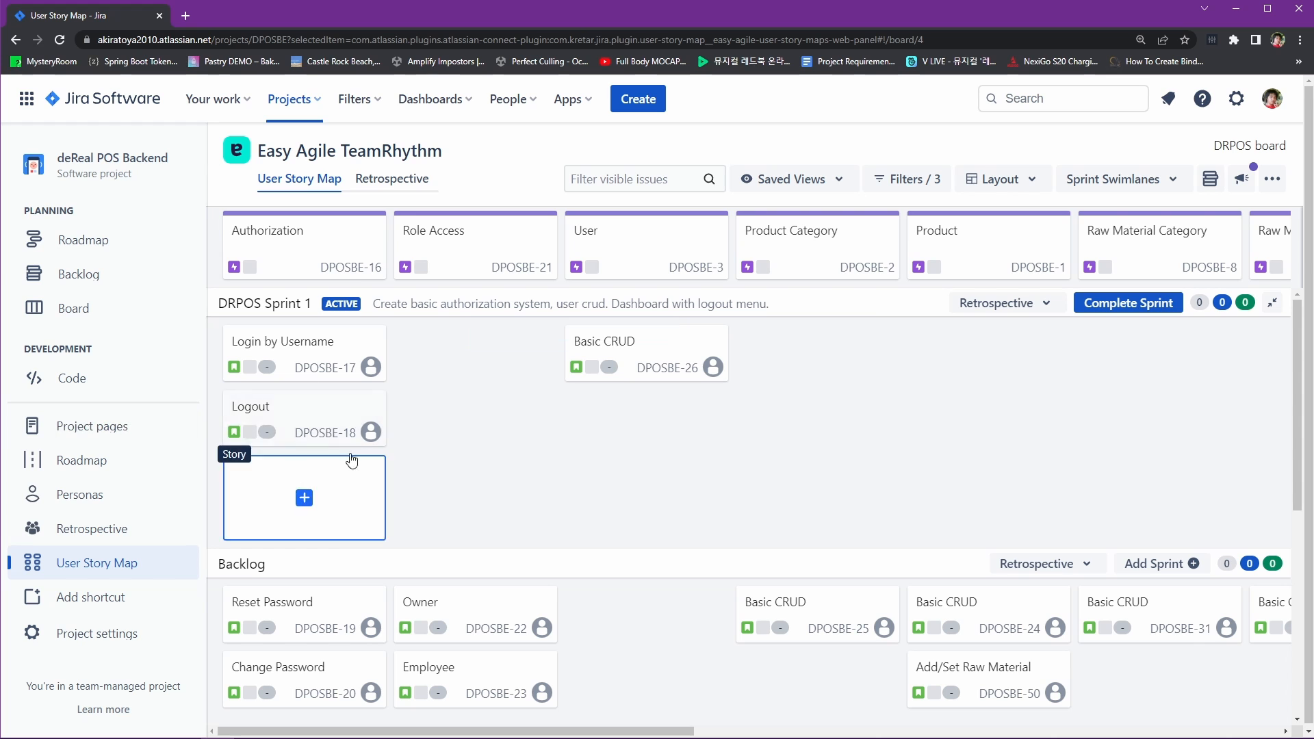
key("alt+Tab")
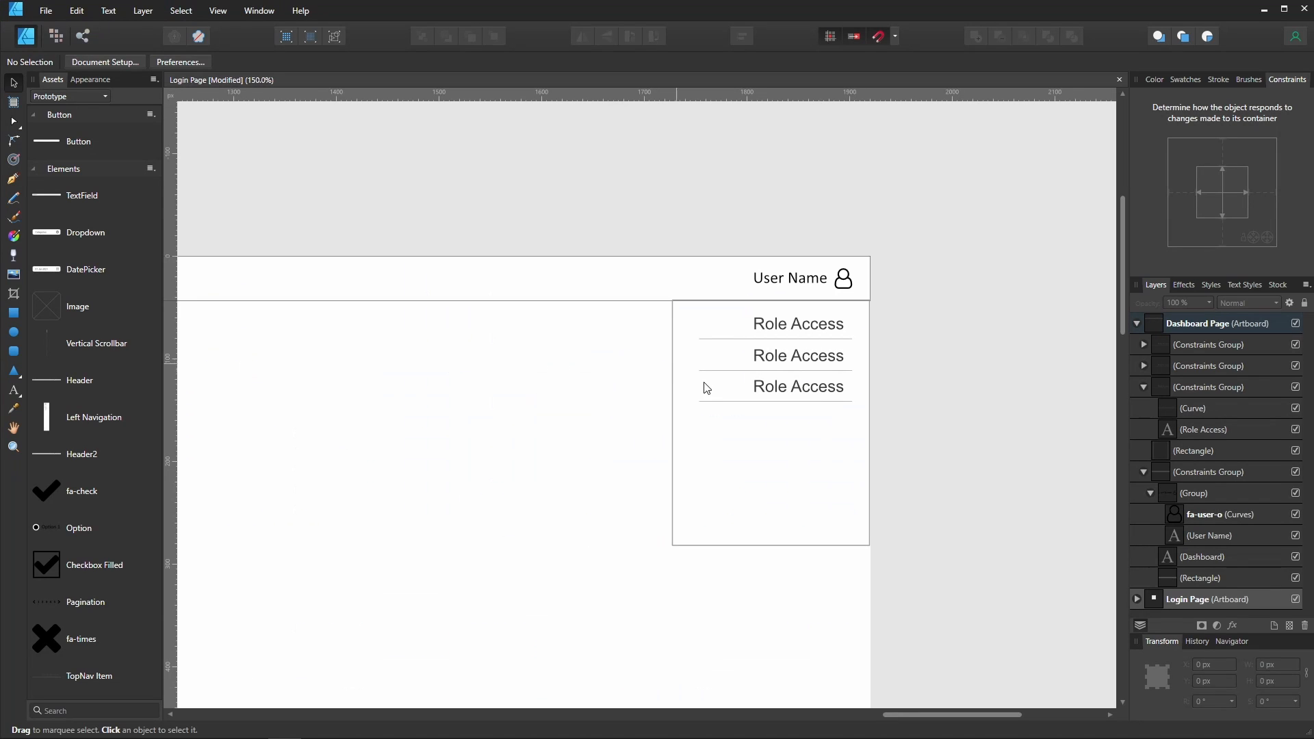
- Try to change the second menu item's text to User
left_click(801, 363)
double_click(827, 359)
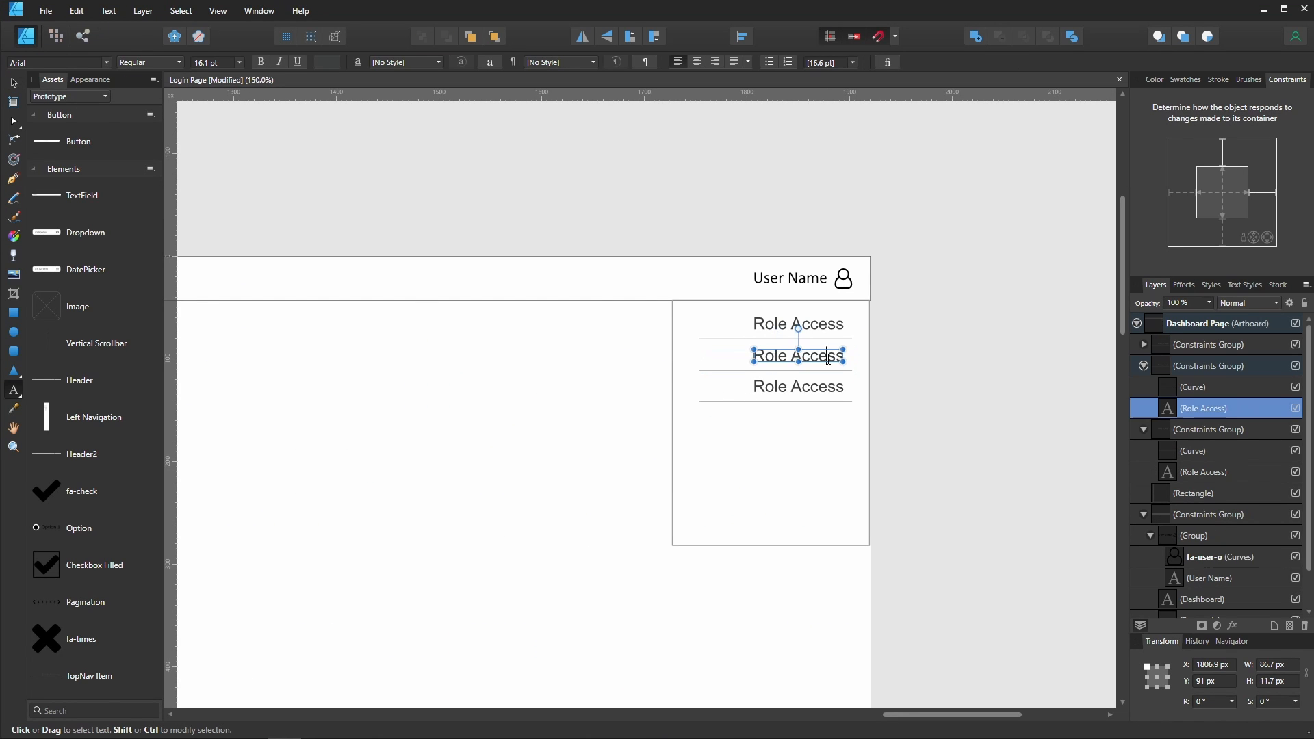
key("ctrl+a")
type("User")
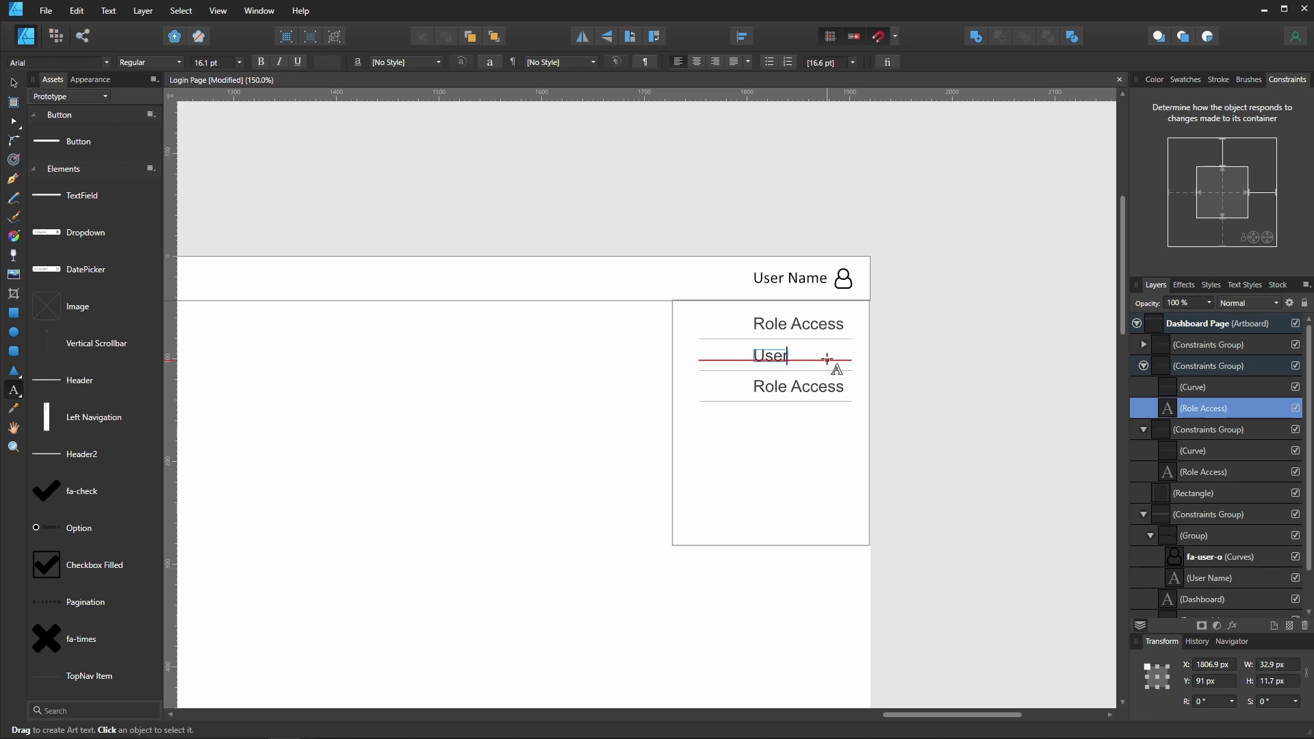
key("Escape")
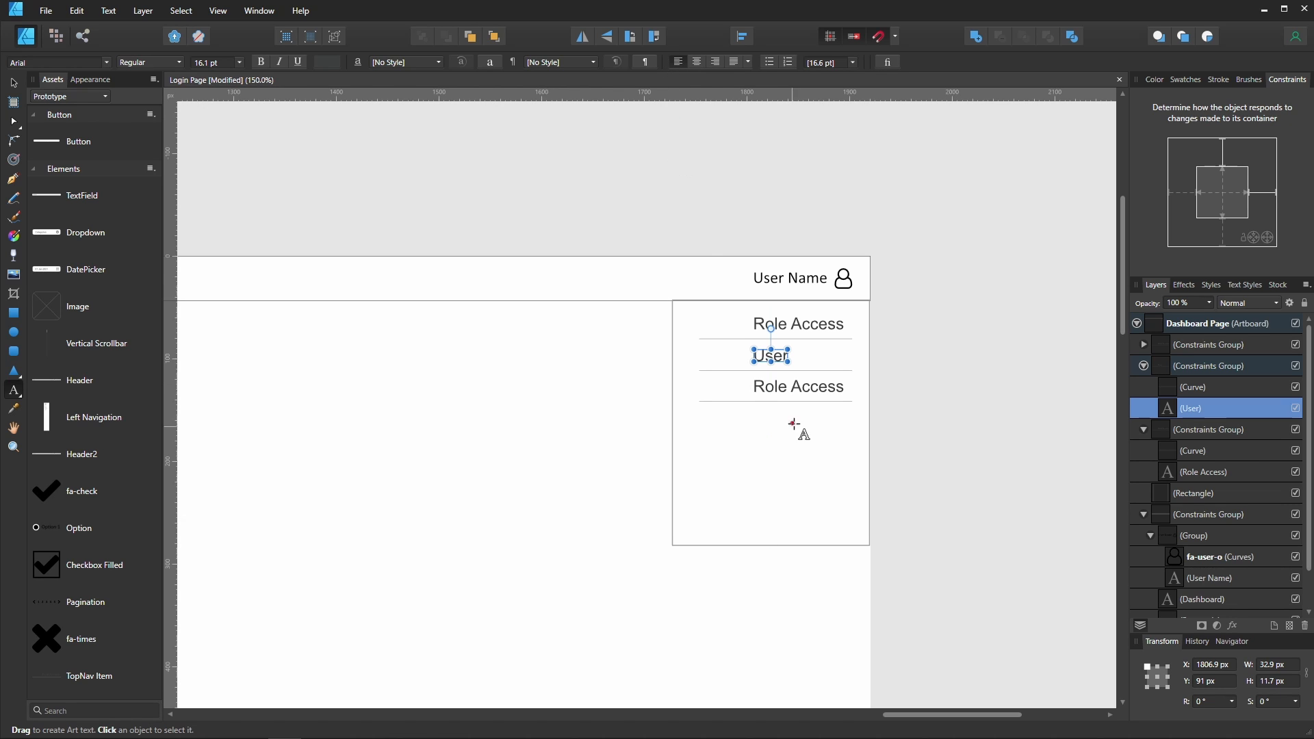
type("Role Access")
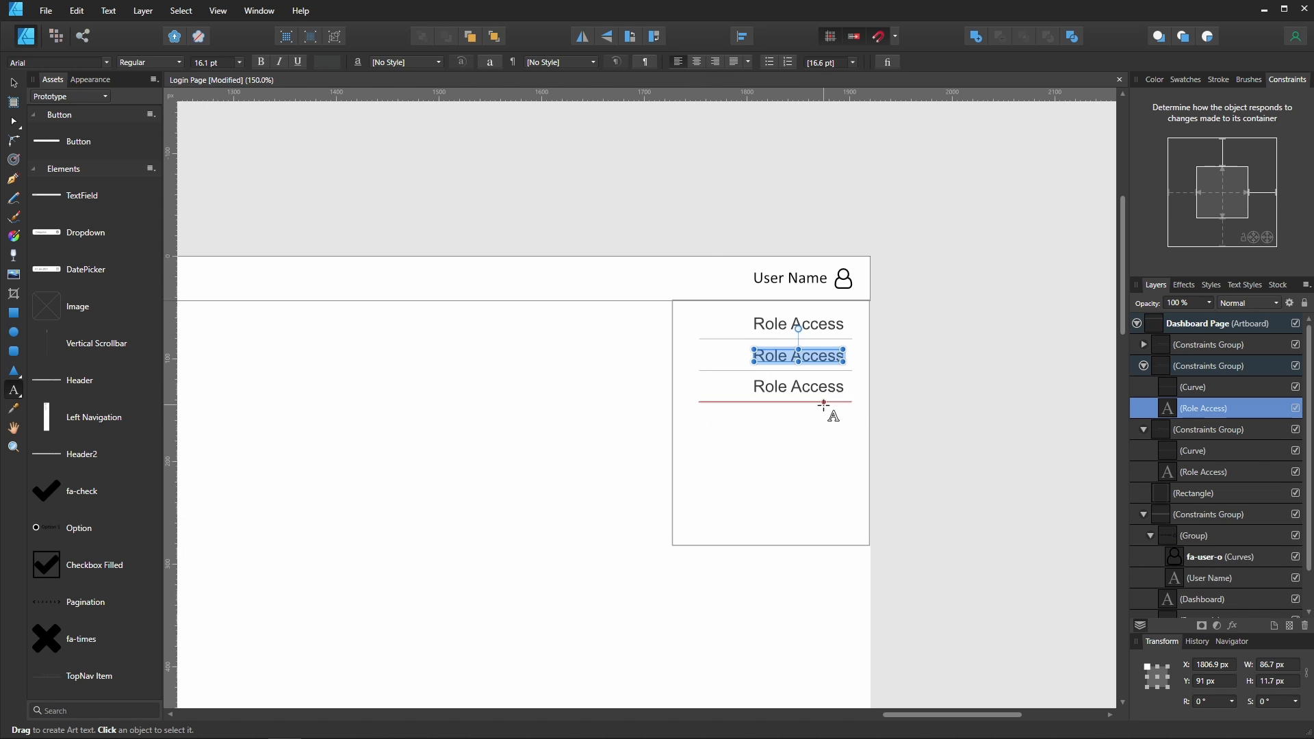
key("Escape")
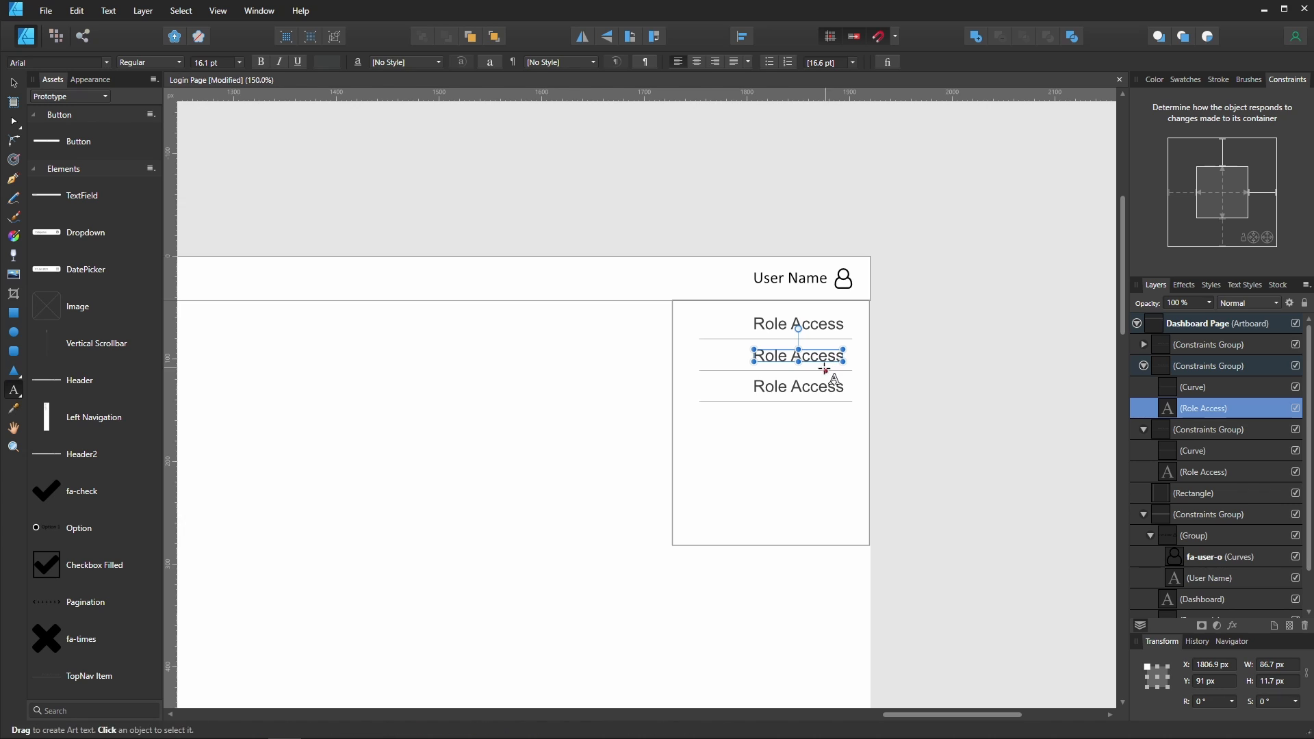
- Delete the third menu item from the dropdown
key("v")
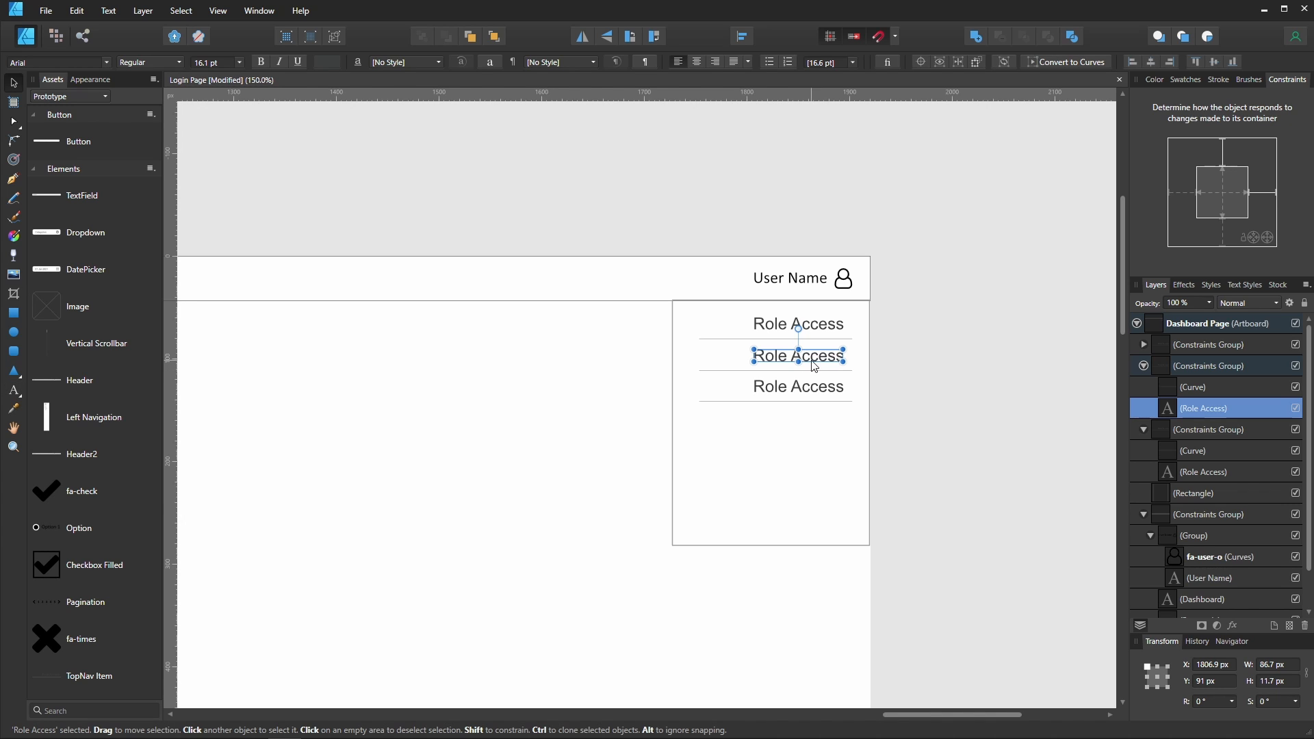
left_click(716, 65)
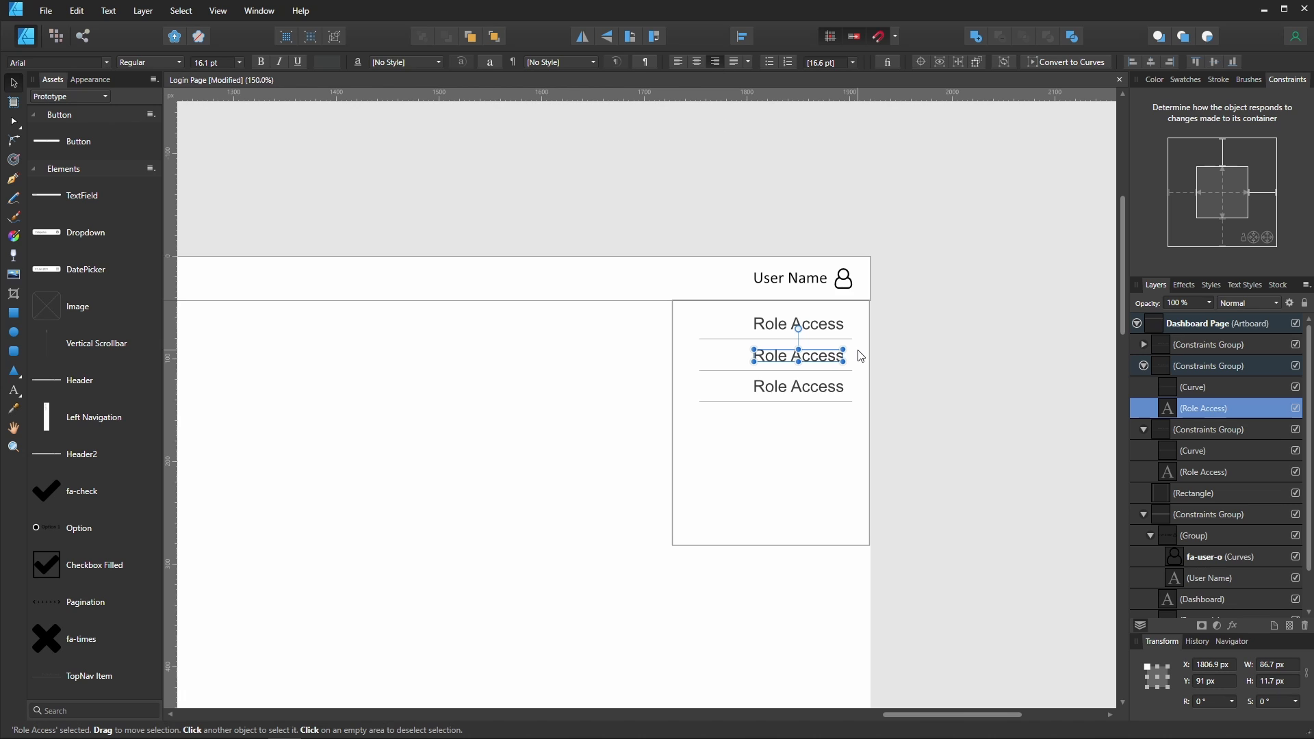
left_click(794, 393)
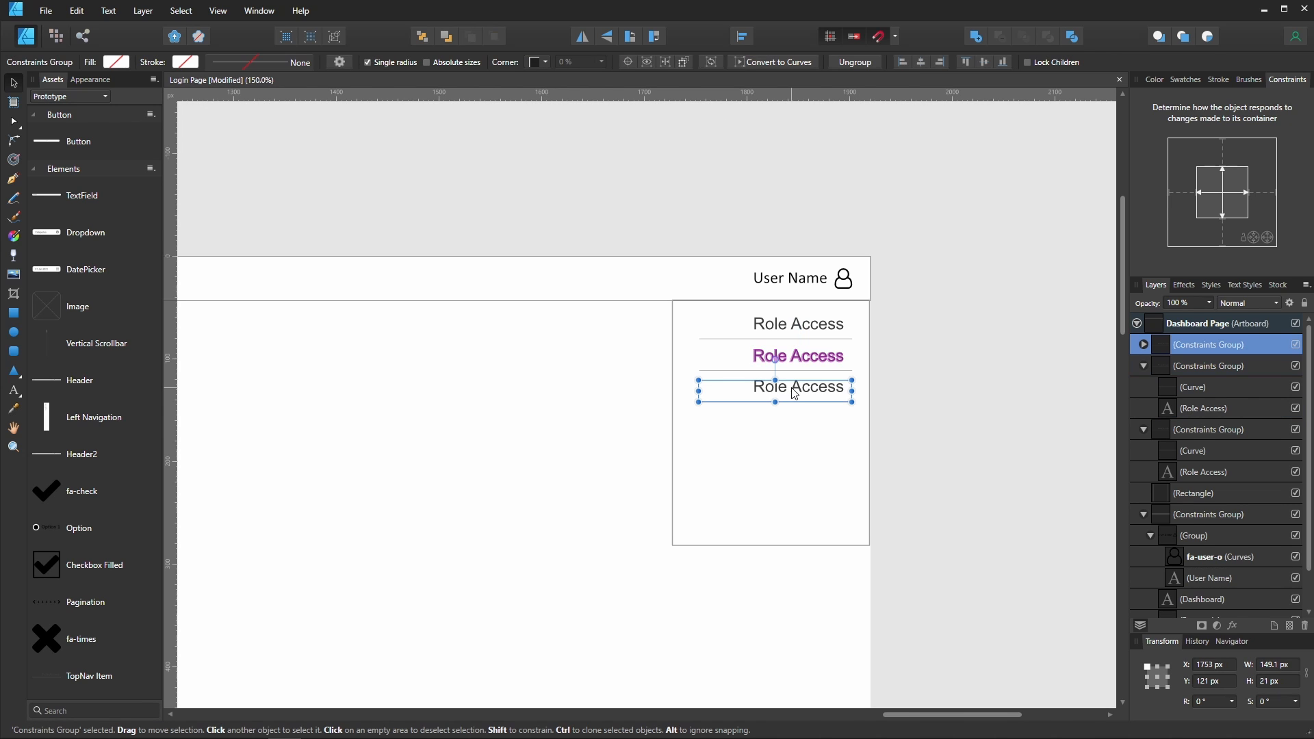
key("Delete")
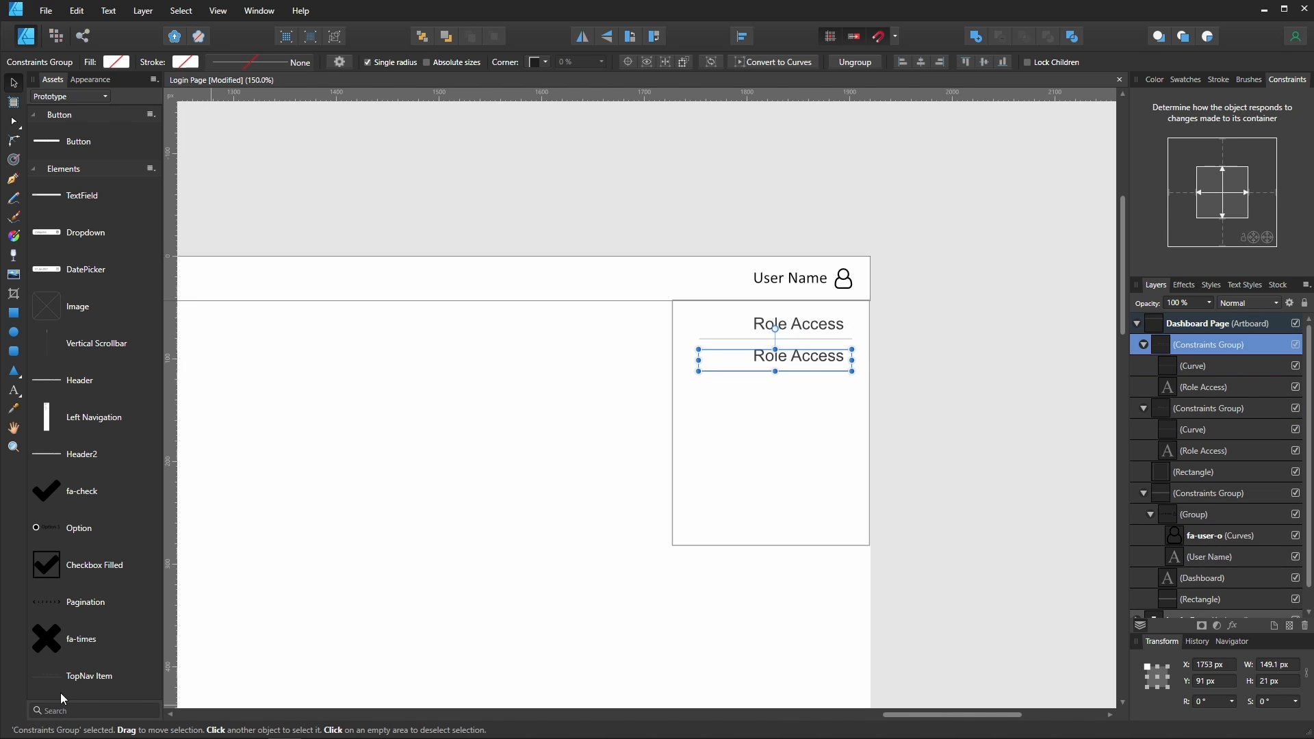
- Delete the TopNav Item asset from the Prototype assets library
right_click(104, 676)
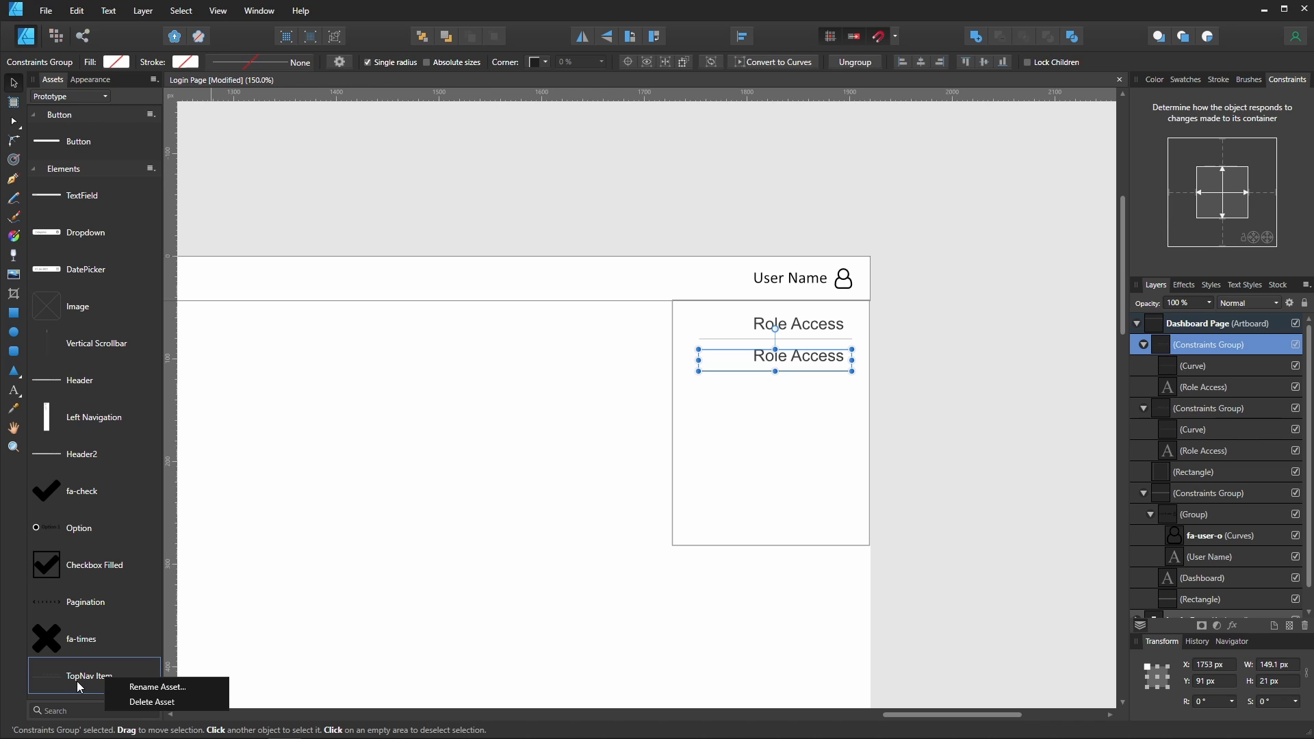
left_click(137, 702)
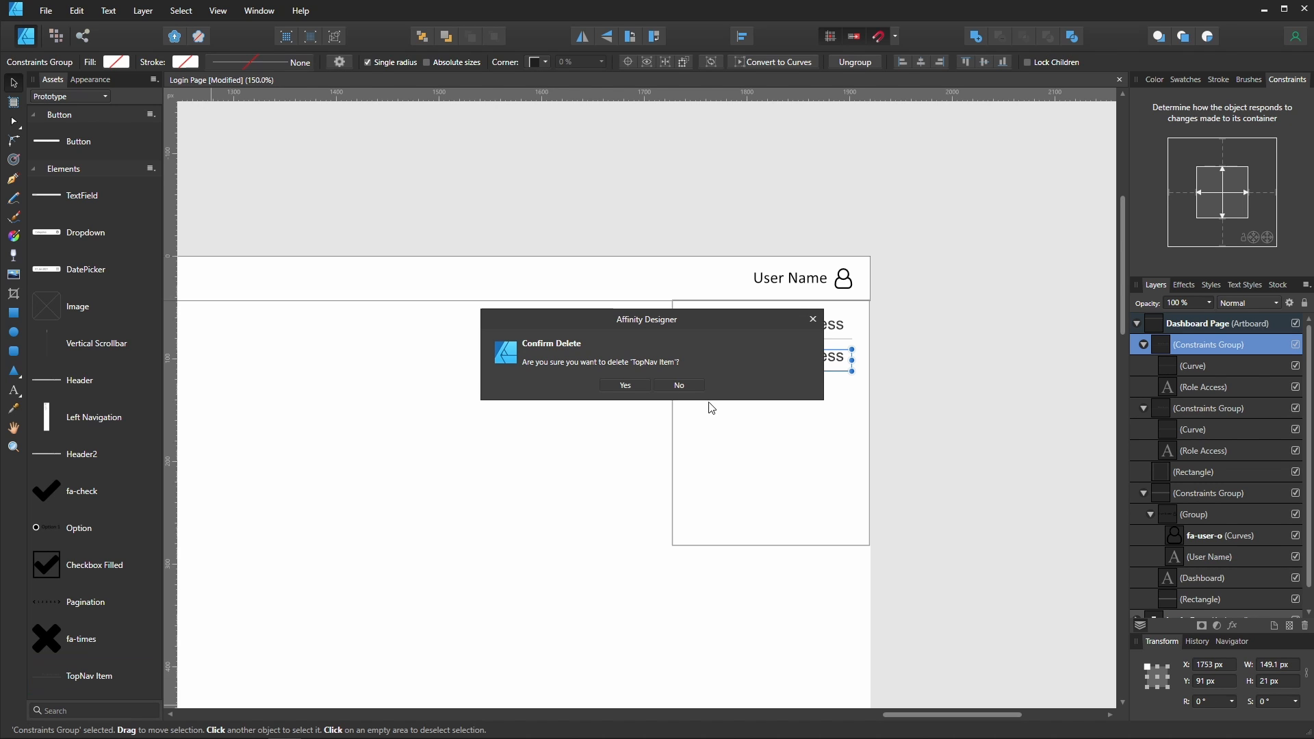
left_click(625, 386)
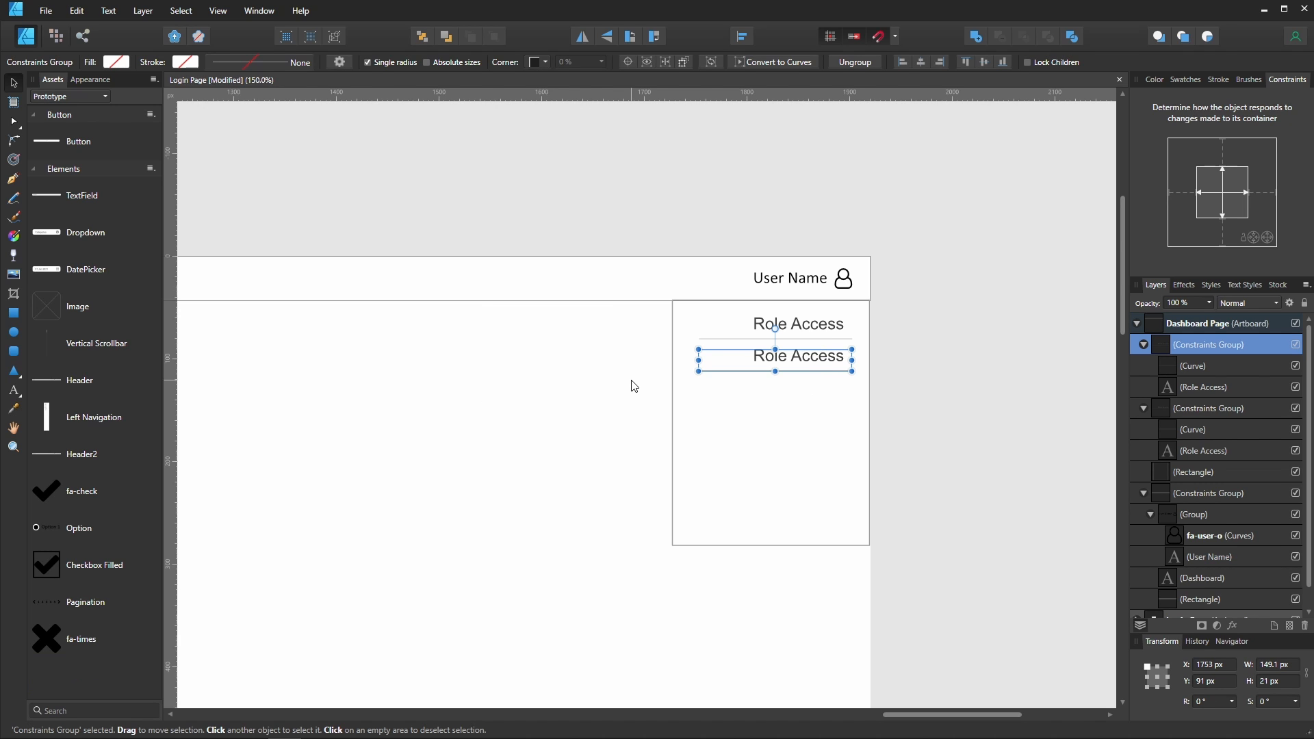
- Add the second menu item to the assets library as a new asset named TopNav Item
left_click_drag(811, 362, 118, 647)
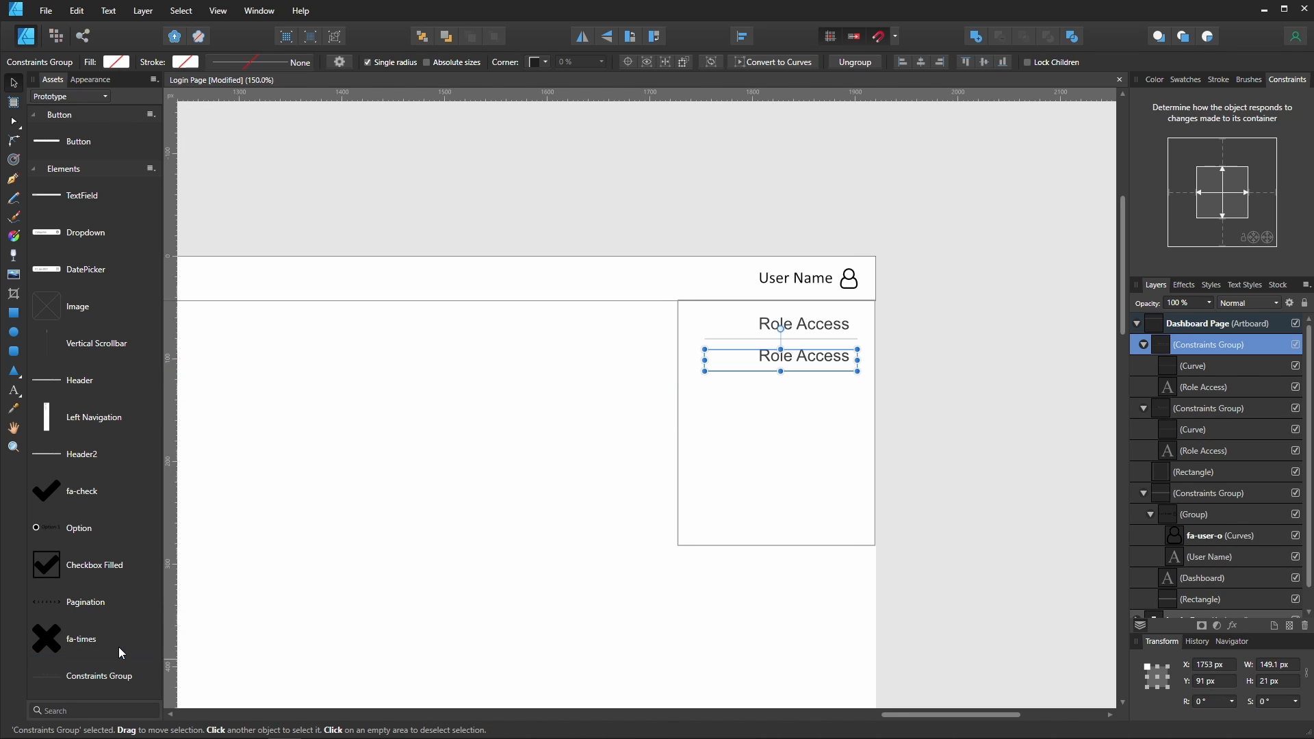
right_click(116, 677)
left_click(154, 682)
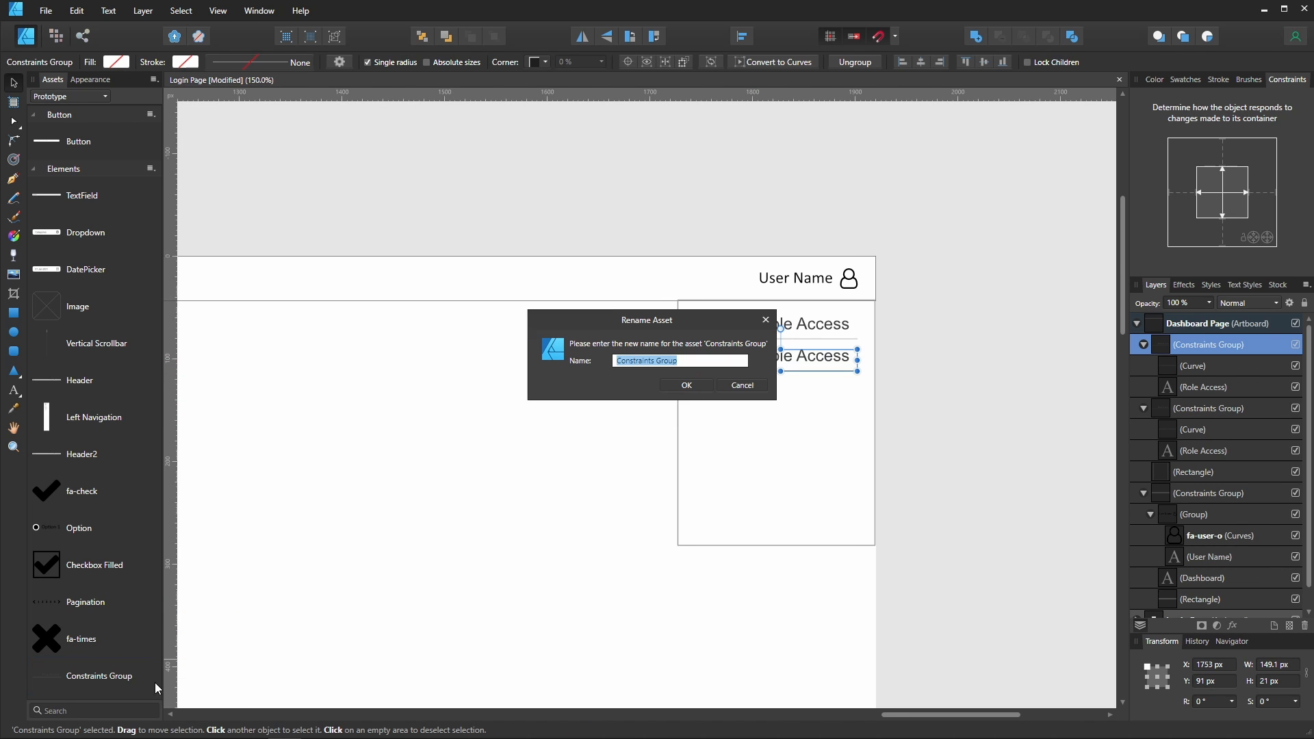
type("TopNav Item")
key("Return")
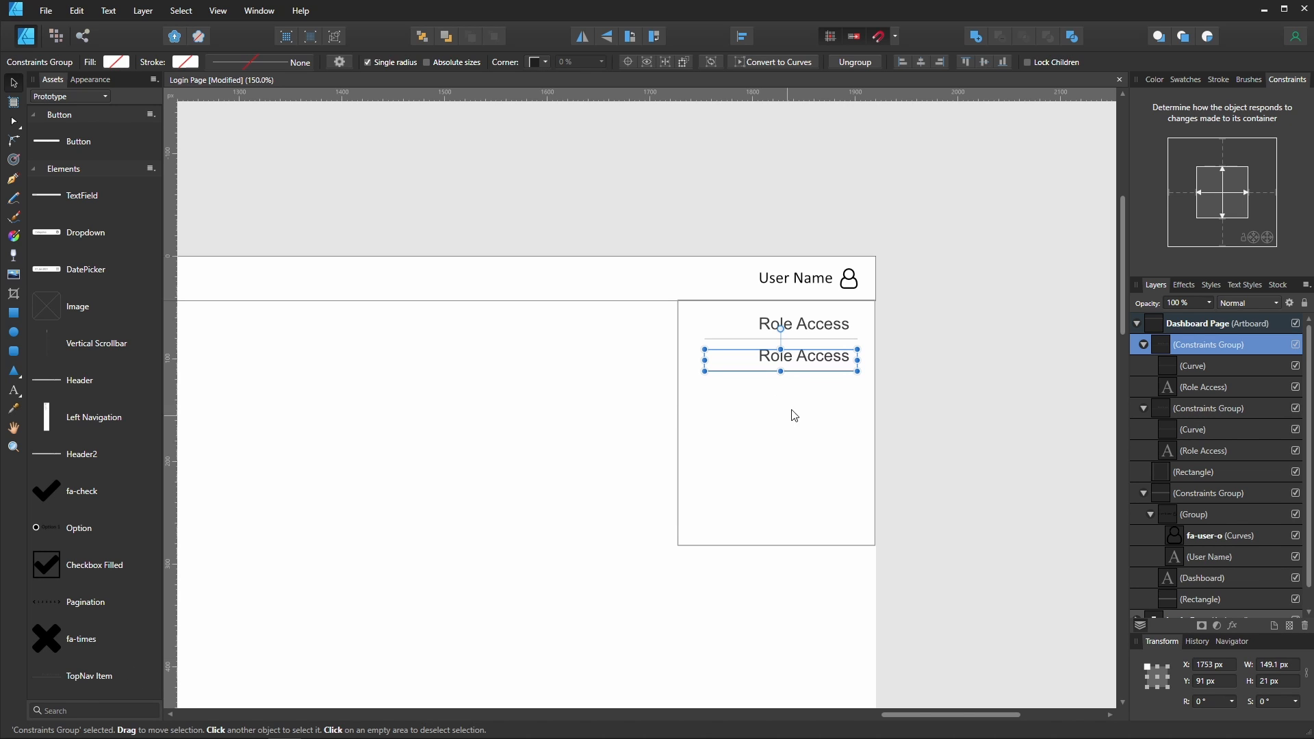
- Place the new TopNav Item asset below the second menu item
left_click_drag(101, 680, 786, 402)
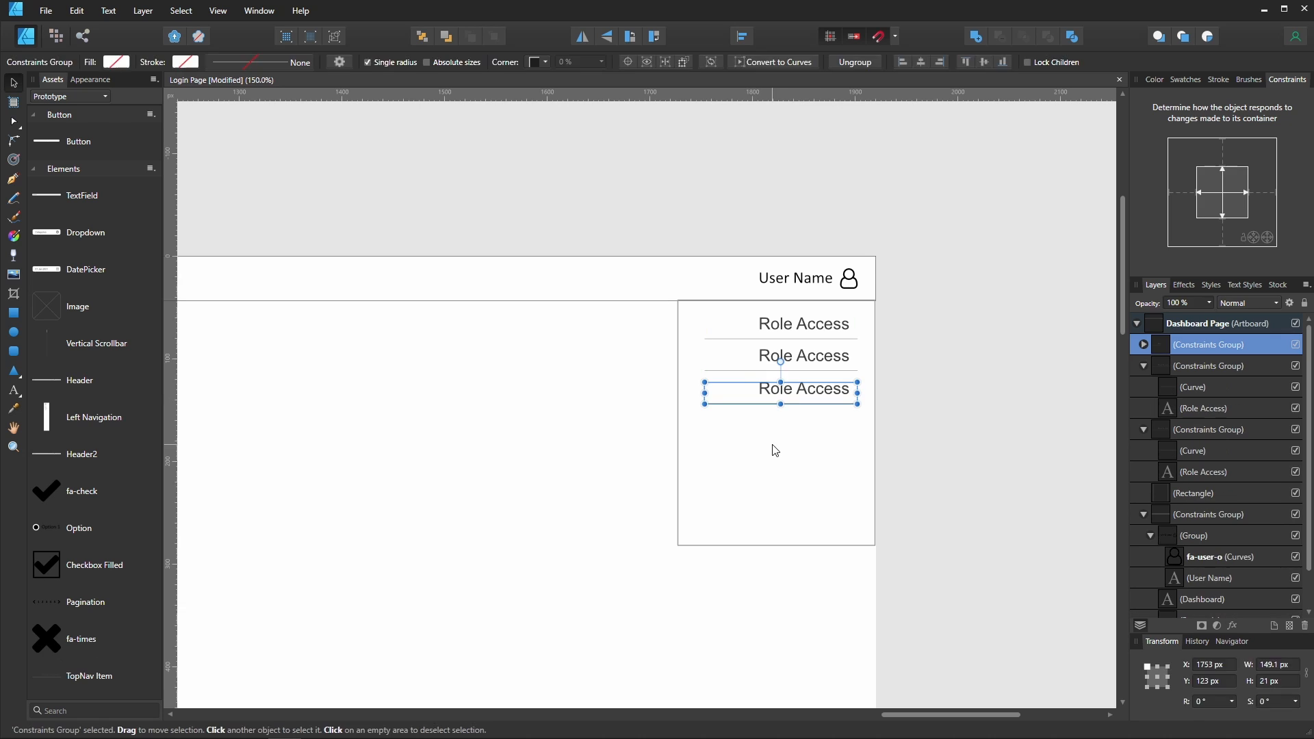
- Change the second menu item's text to User and the third item's text to Logout
key("t")
left_click(817, 357)
key("ctrl+a")
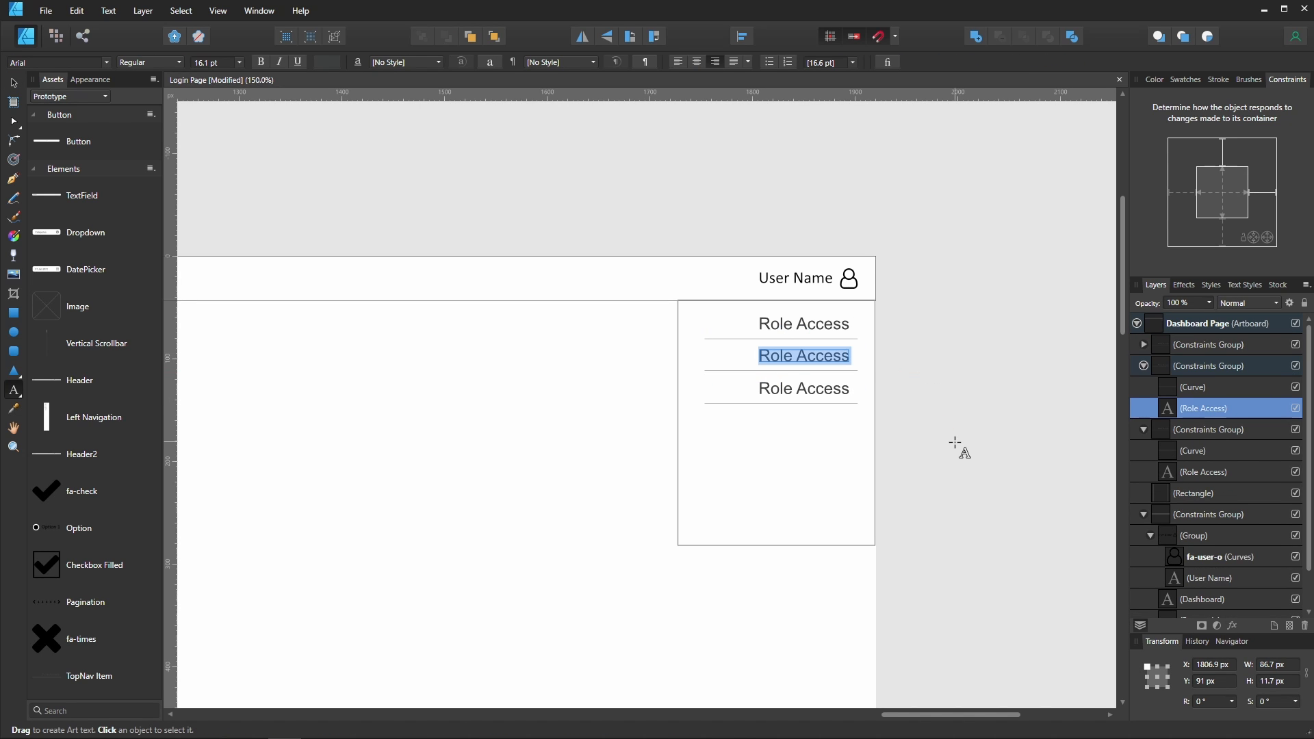
type("User")
key("Escape")
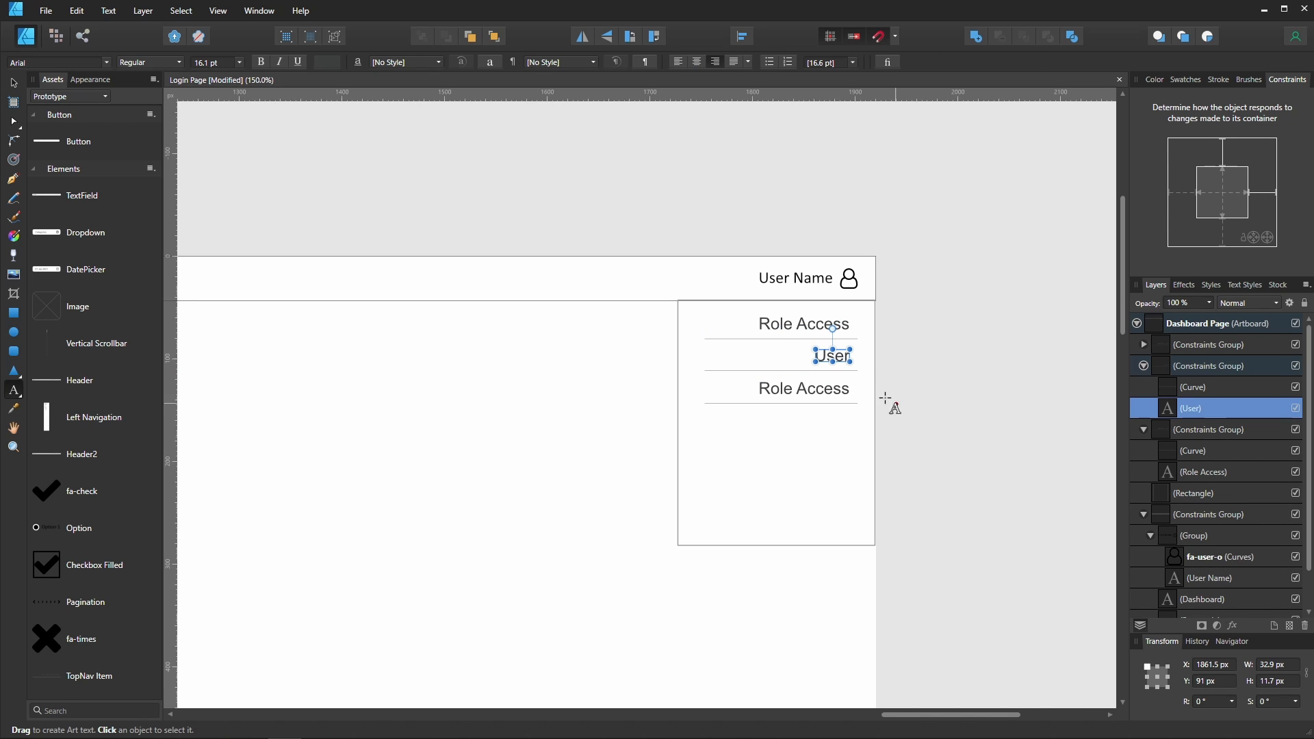
left_click(836, 395)
key("ctrl+a")
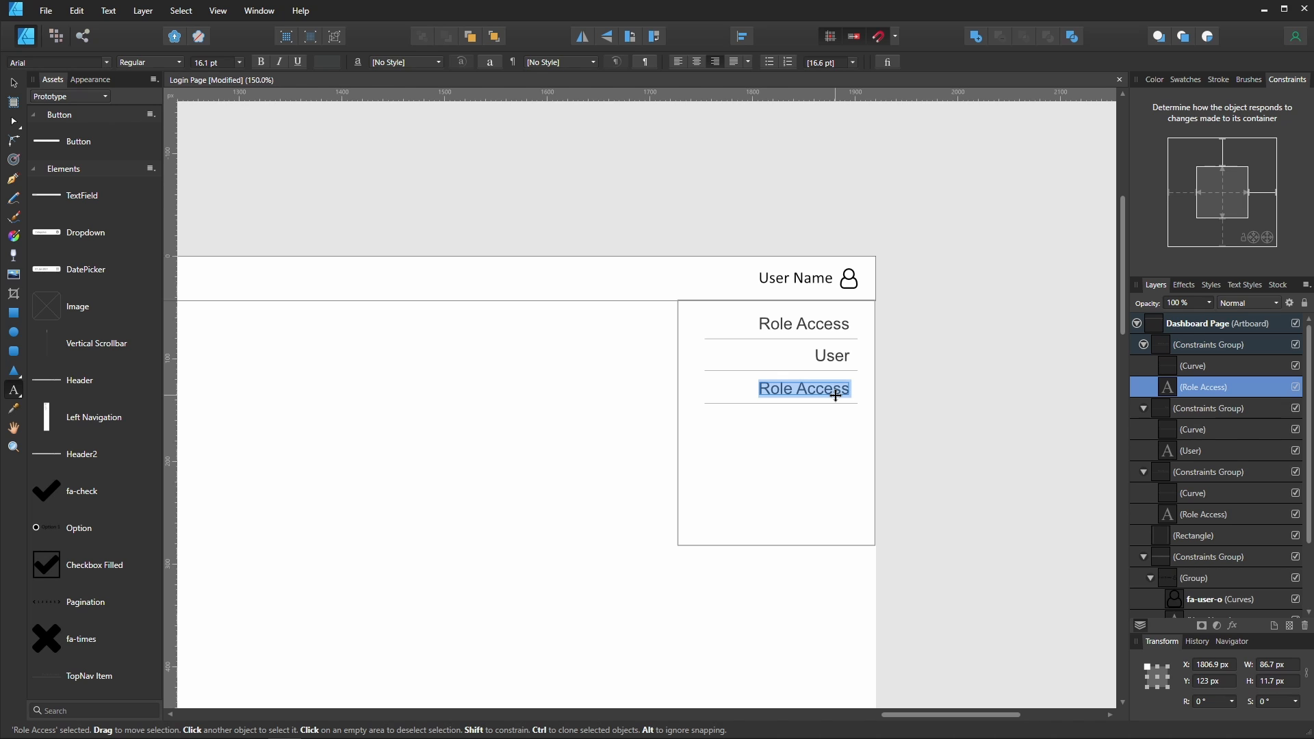
type("Logout")
key("Escape")
key("Escape")
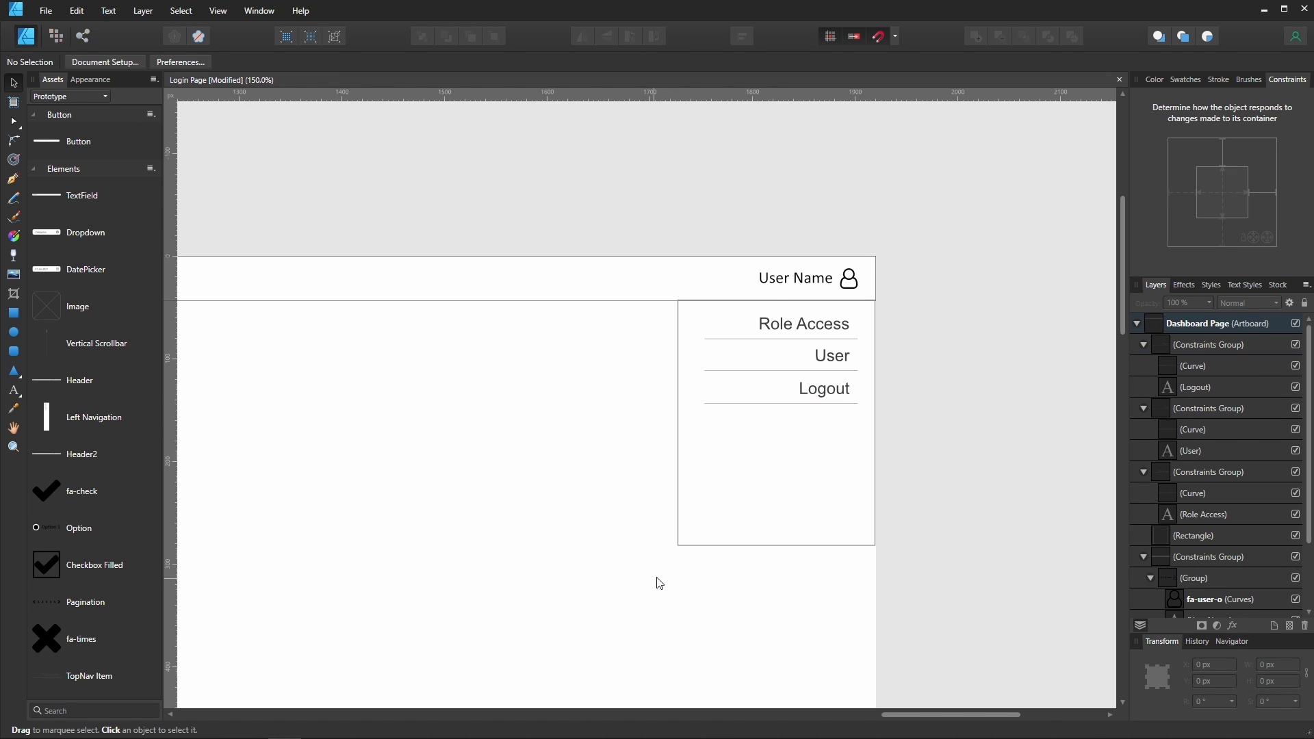
- Shorten the dropdown's background rectangle so it ends just below the Logout item
left_click_drag(673, 567, 948, 531)
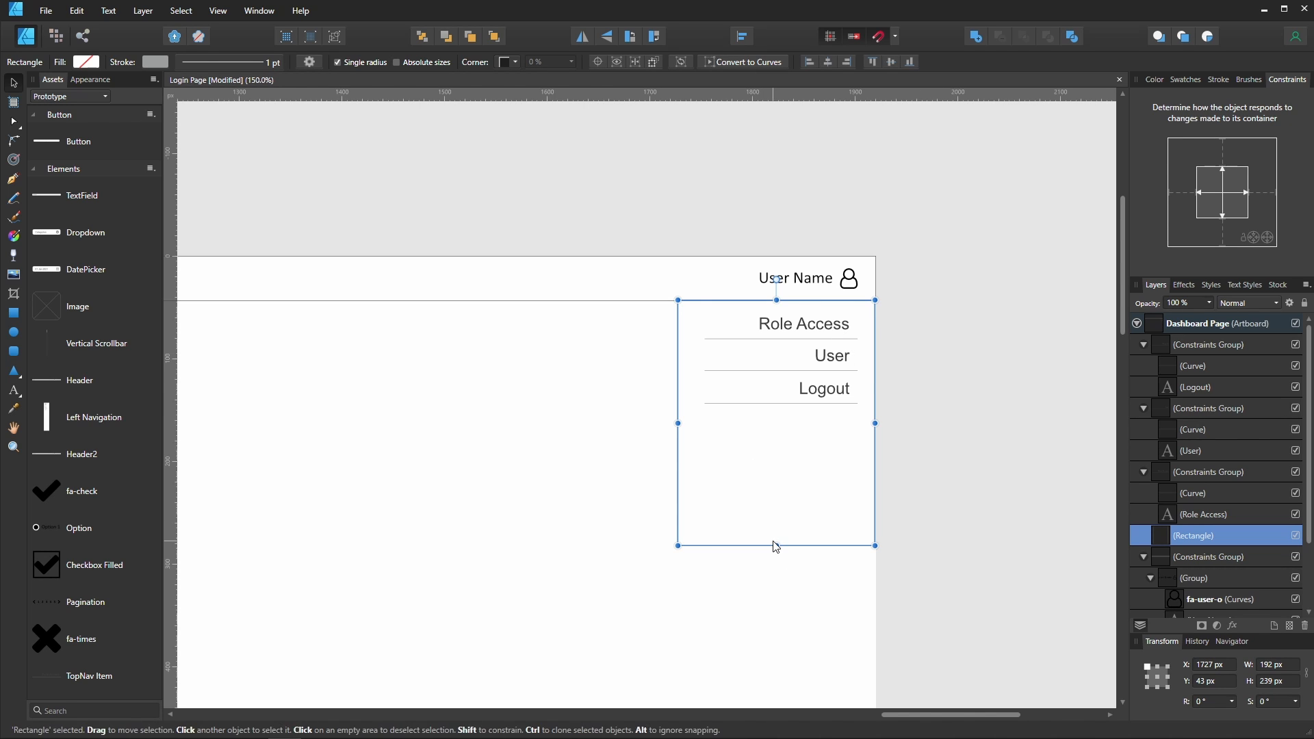
left_click_drag(778, 543, 809, 421)
left_click(815, 510)
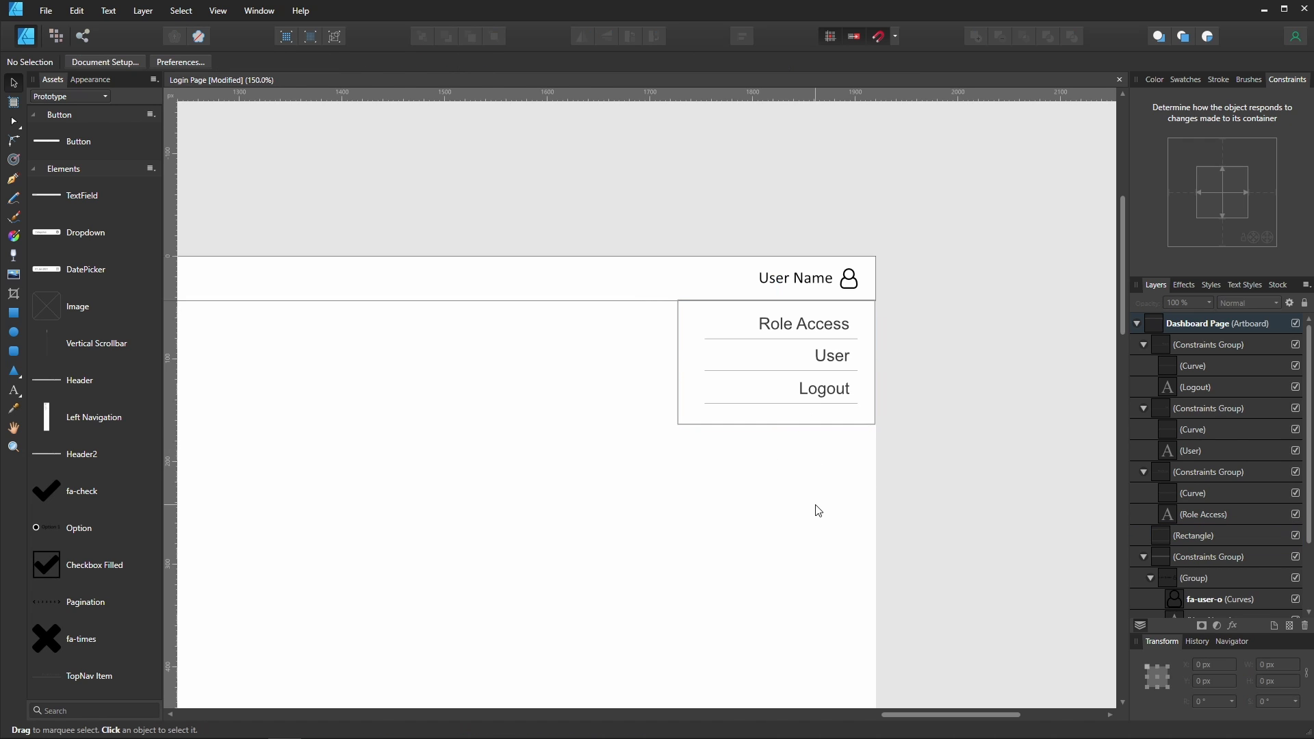
- Delete the divider line under the Logout item and raise the dropdown box's bottom edge slightly
left_click(779, 400)
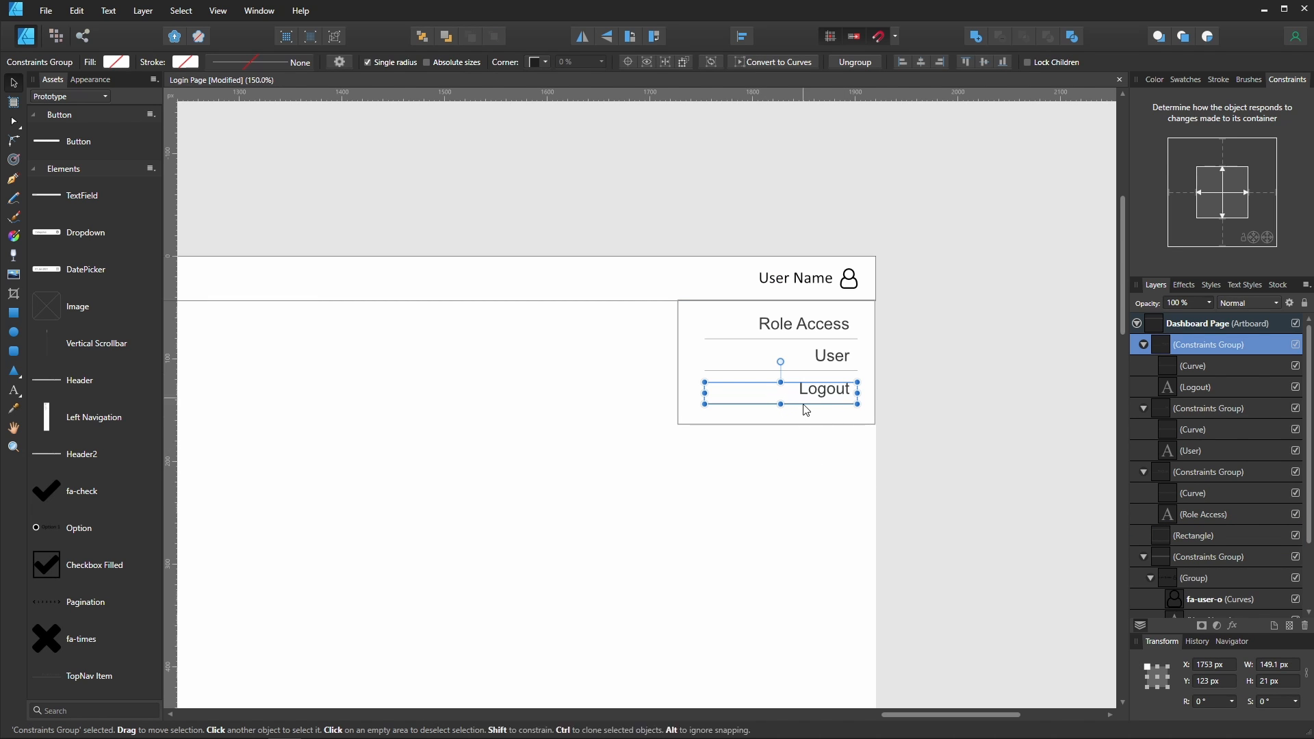
left_click(1211, 369)
key("Delete")
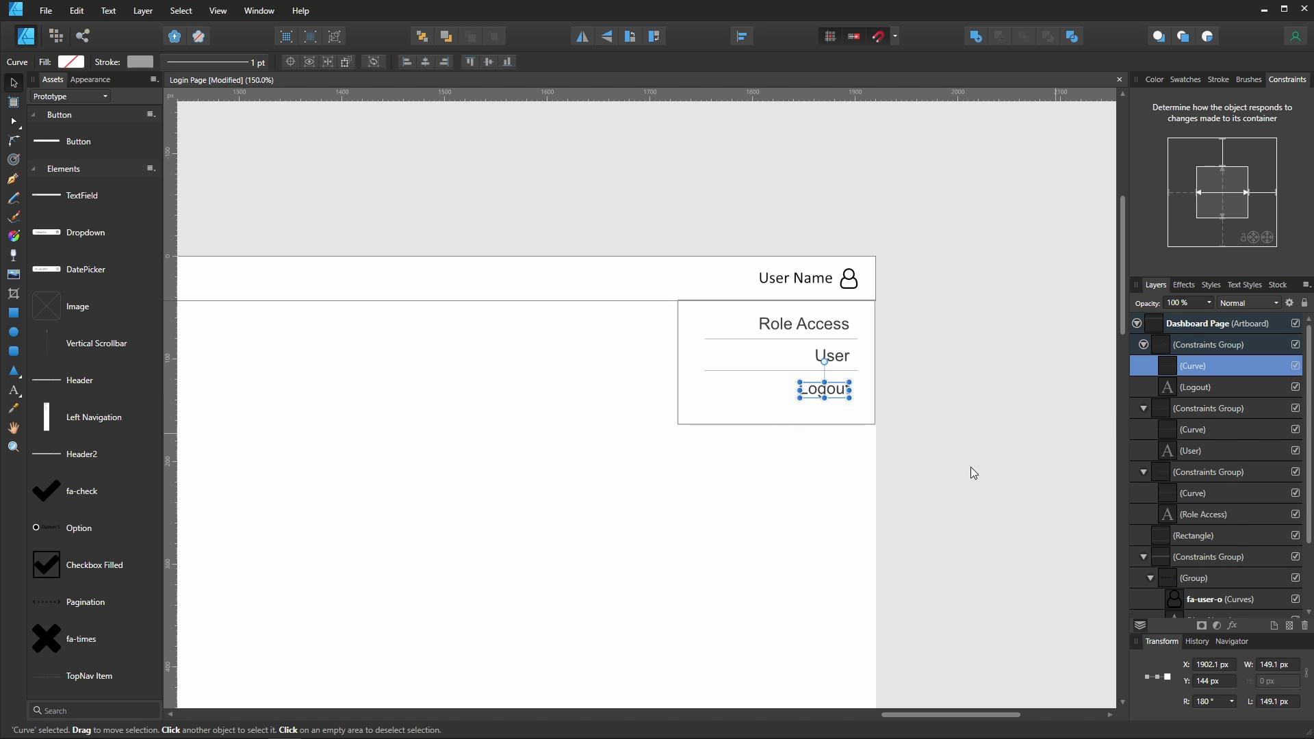
left_click(780, 424)
left_click_drag(780, 424, 780, 411)
left_click(847, 606)
- Resize the Dashboard Page artboard narrower, to 1028 px wide
key("ctrl+minus")
left_click_drag(488, 375, 804, 269)
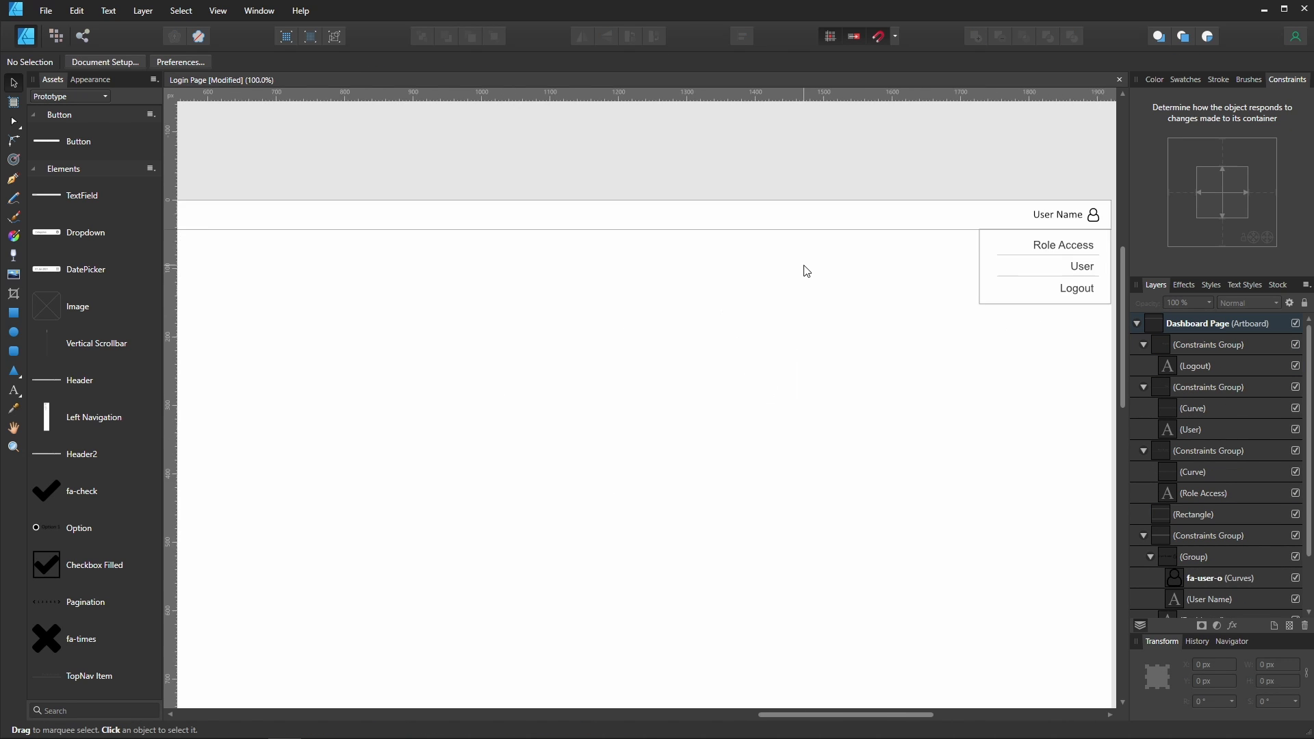
key("ctrl+minus")
left_click_drag(402, 232, 514, 193)
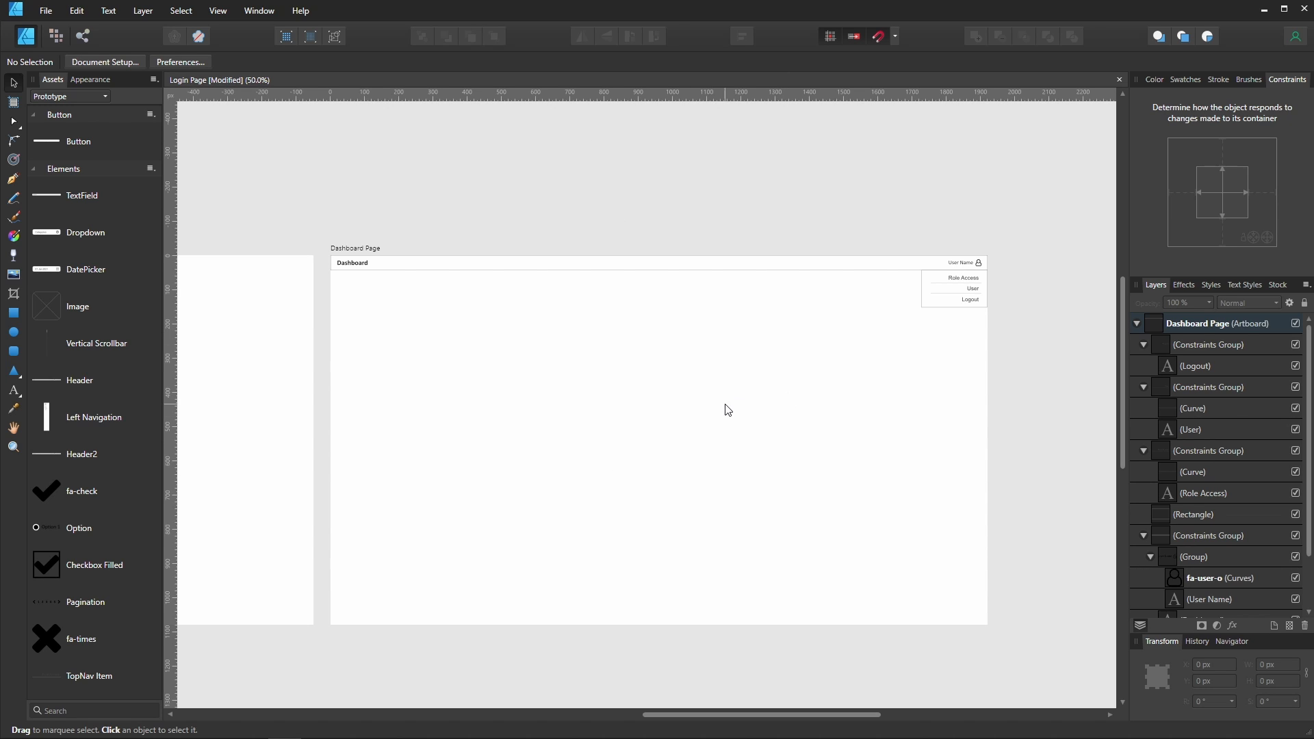
left_click(362, 251)
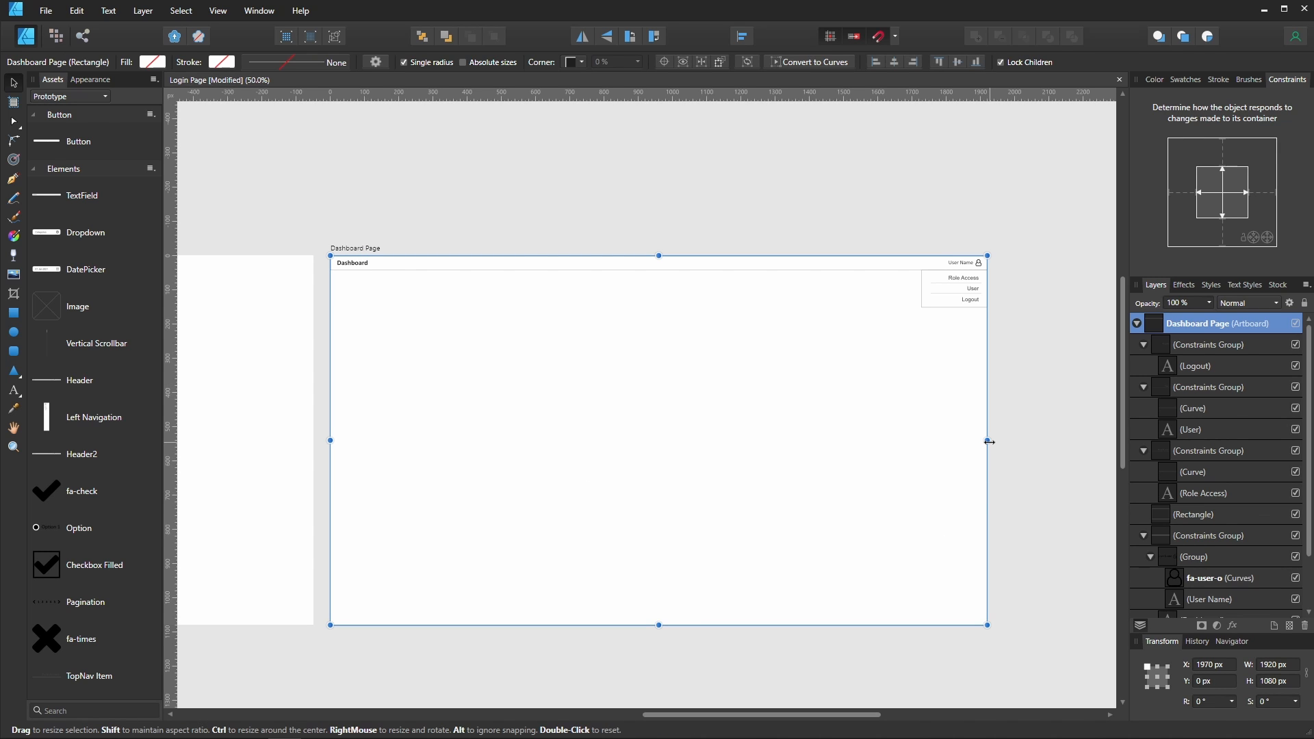
left_click_drag(989, 443, 685, 441)
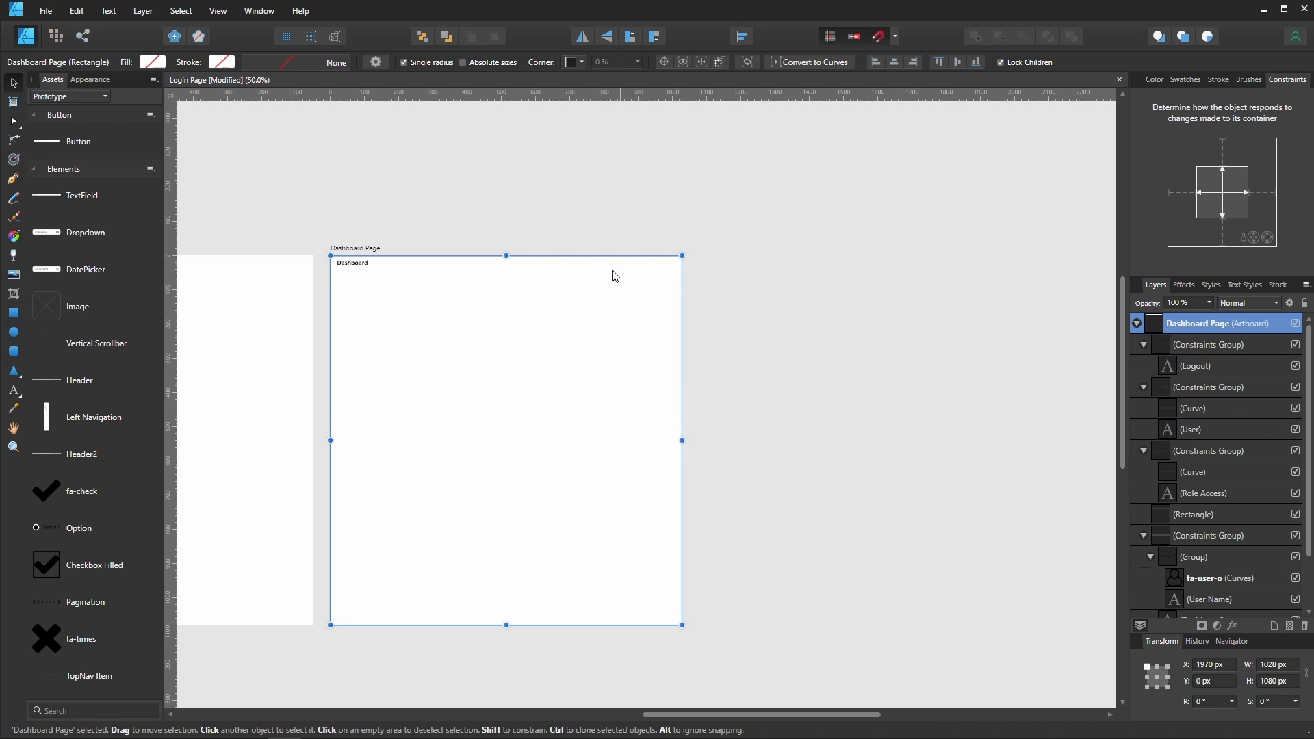
- Shrink the top navigation bar to fit the new artboard width
left_click(588, 267)
left_click_drag(990, 263, 682, 263)
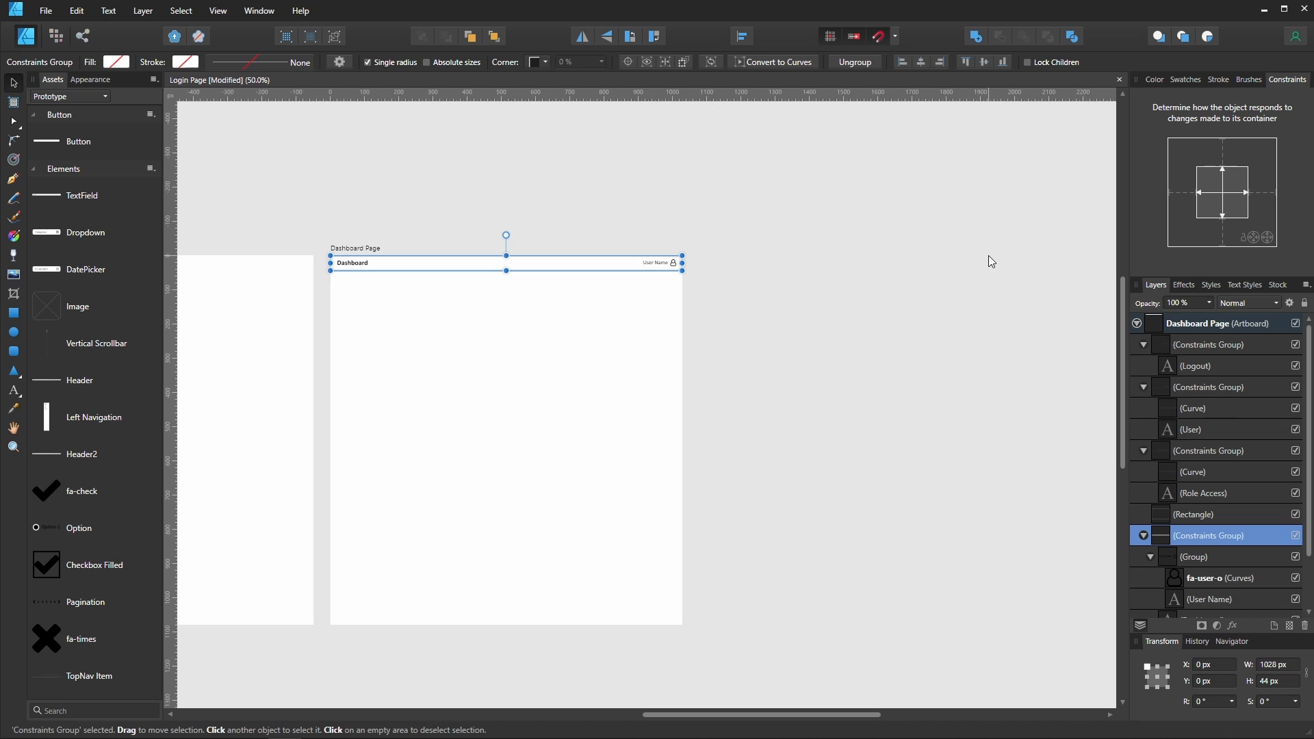
- Select the three menu items and the background rectangle and move them under the User Name in the navigation bar
left_click(1143, 535)
left_click(1160, 450)
left_click(1205, 344)
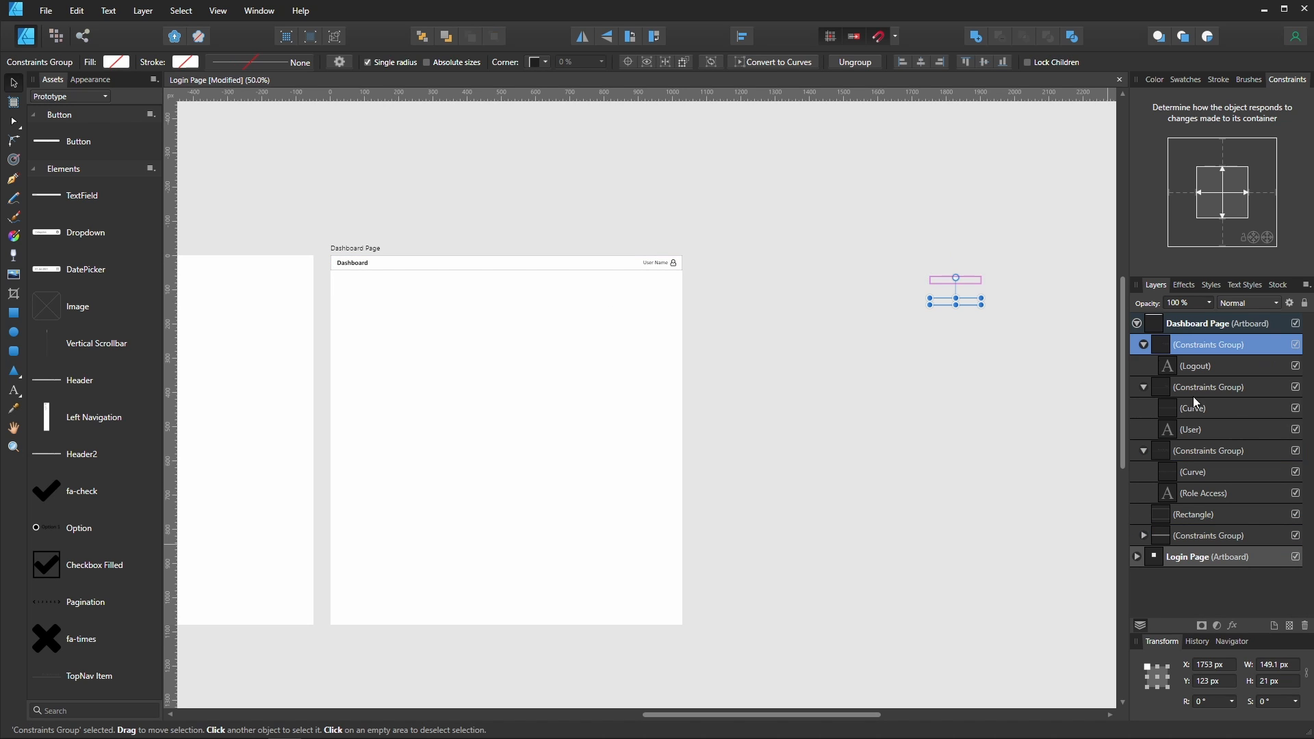
left_click(1193, 396)
left_click(1181, 451)
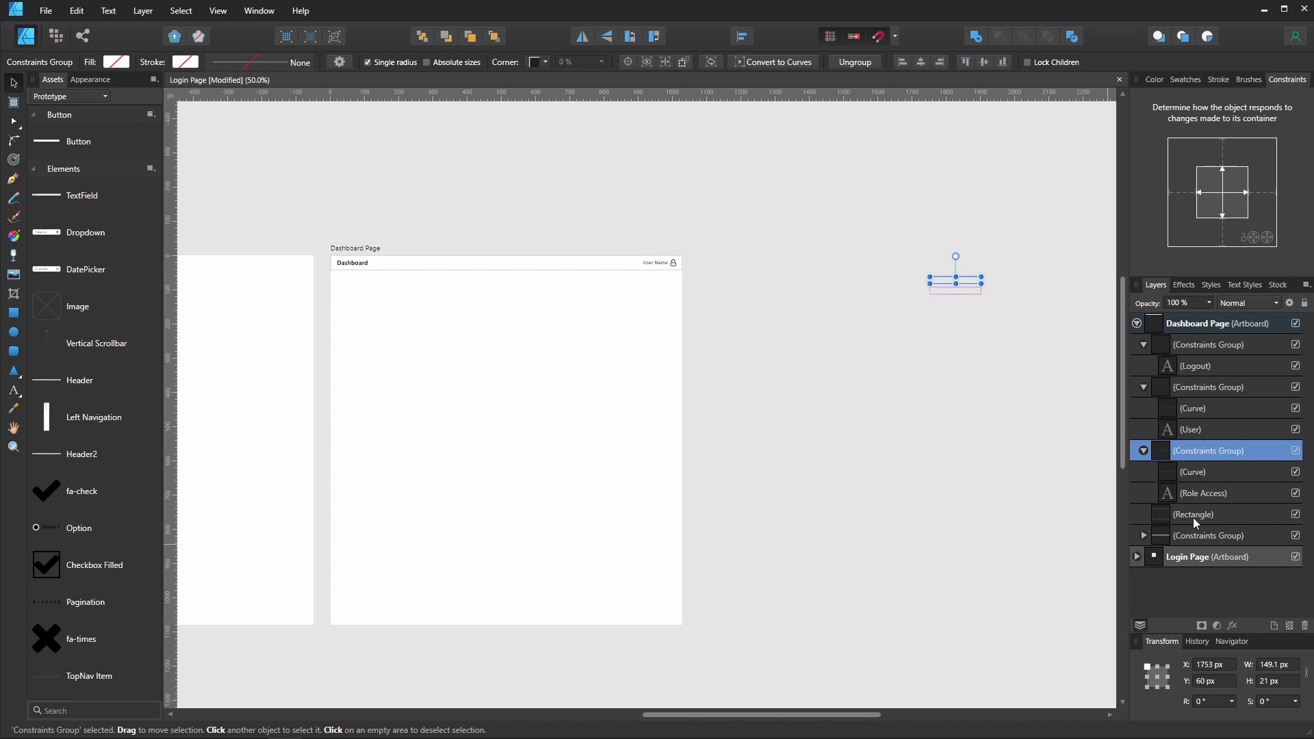
left_click(1193, 516)
left_click(1196, 347, "shift")
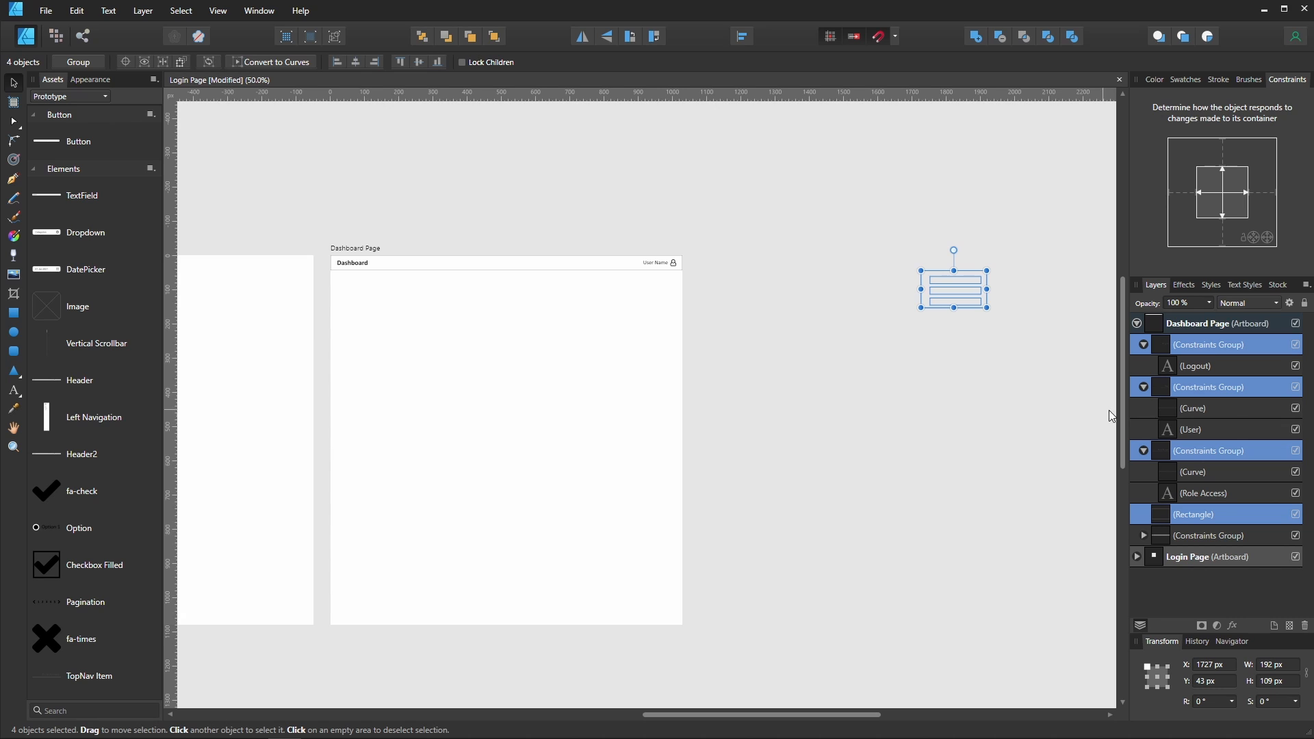
left_click_drag(954, 291, 648, 291)
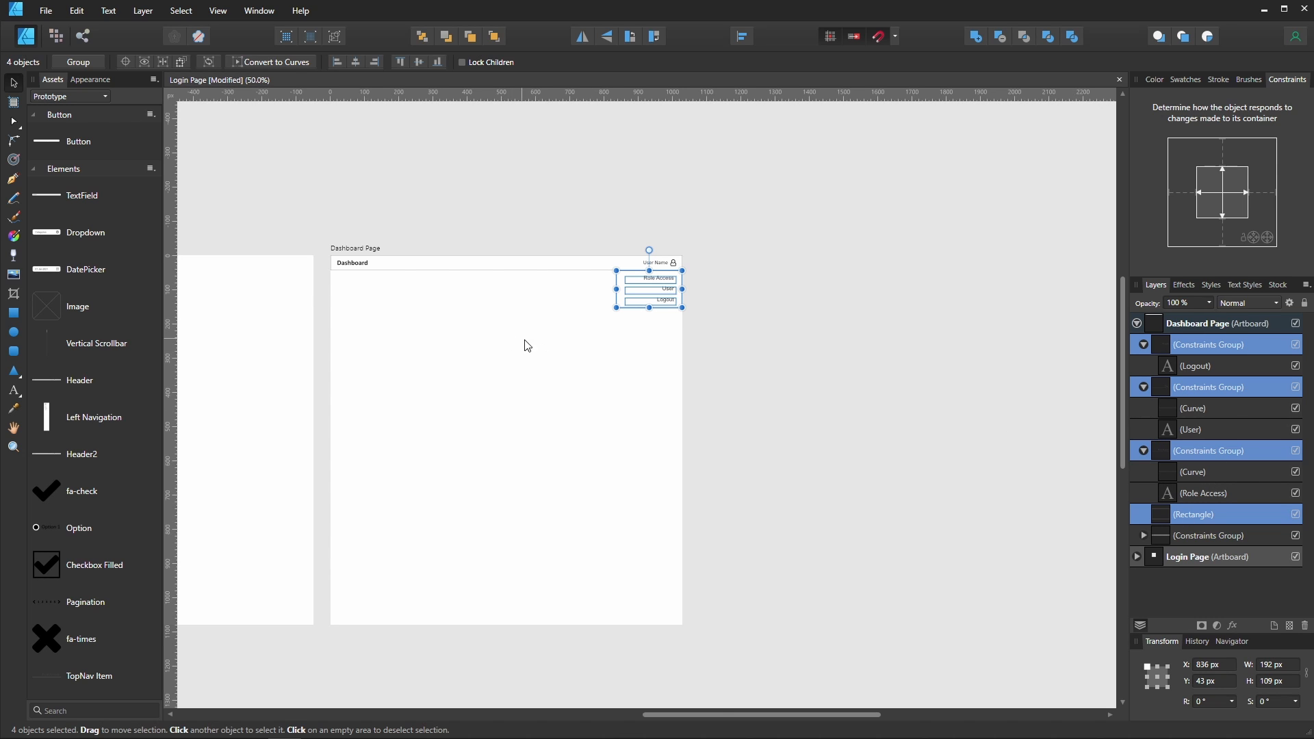
- Group the dropdown menu objects and name the group NavMenu
scroll(554, 358, "up", 2)
scroll(555, 358, "down", 2)
key("ctrl+g")
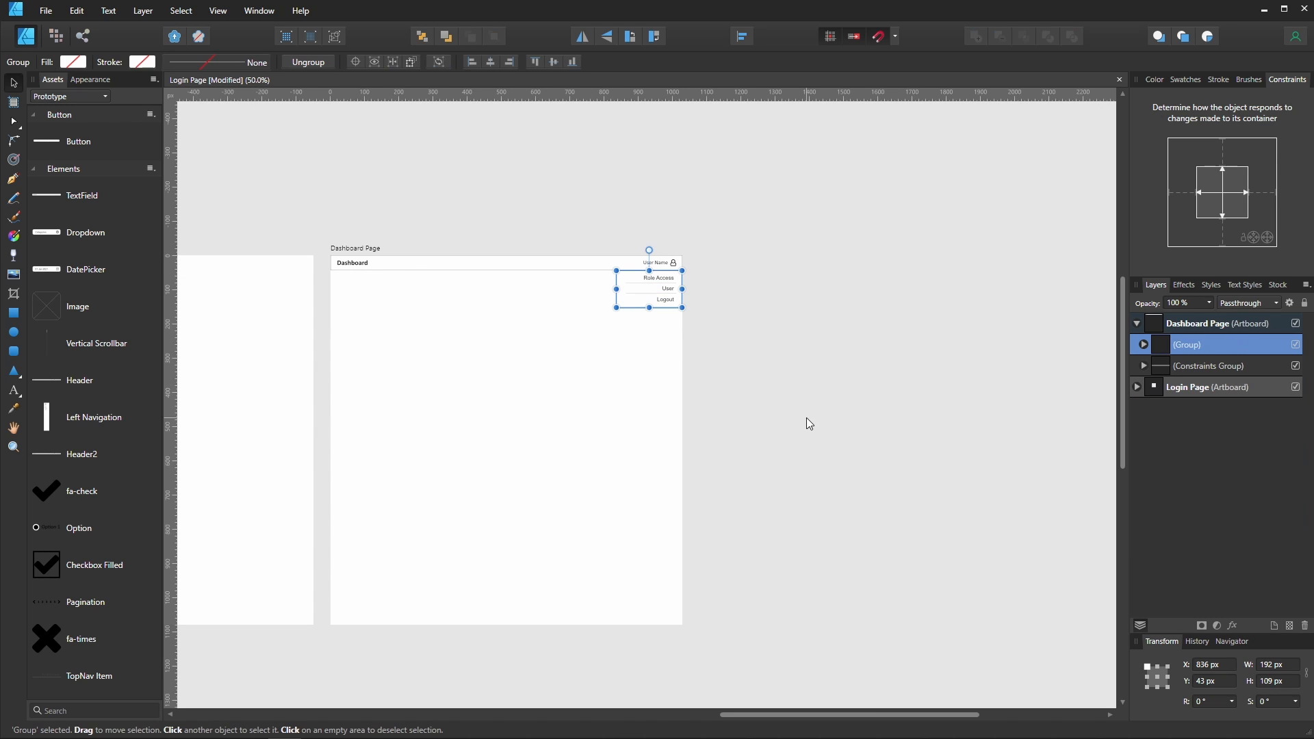
double_click(1184, 347)
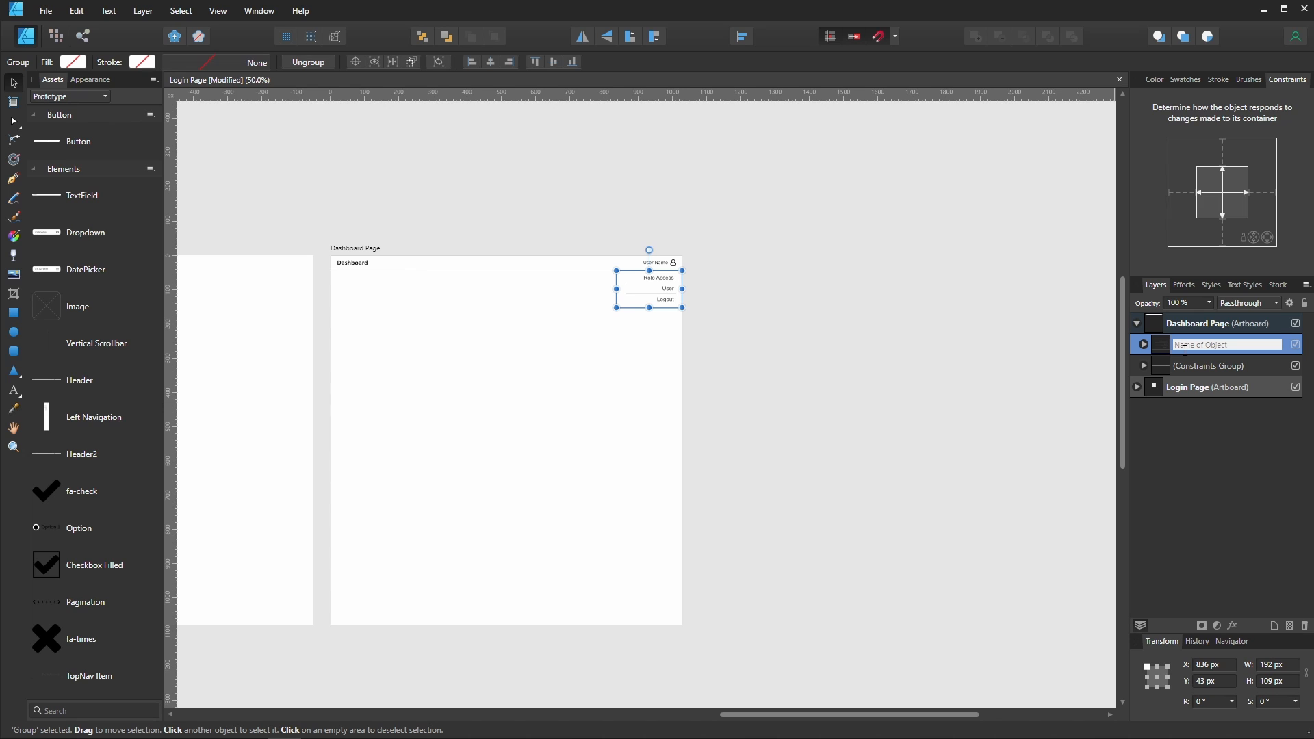
type("NavMenu")
key("Return")
key("ctrl+1")
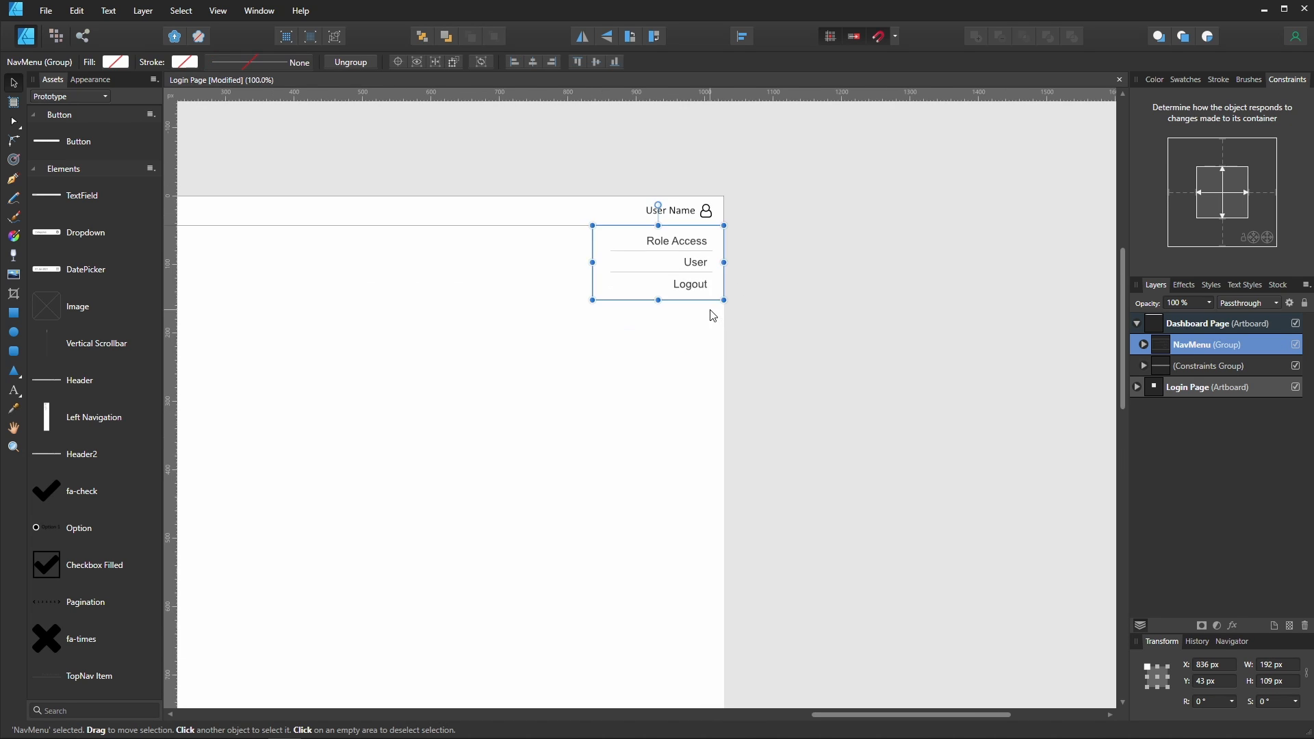
left_click(711, 390)
left_click_drag(492, 444, 727, 422)
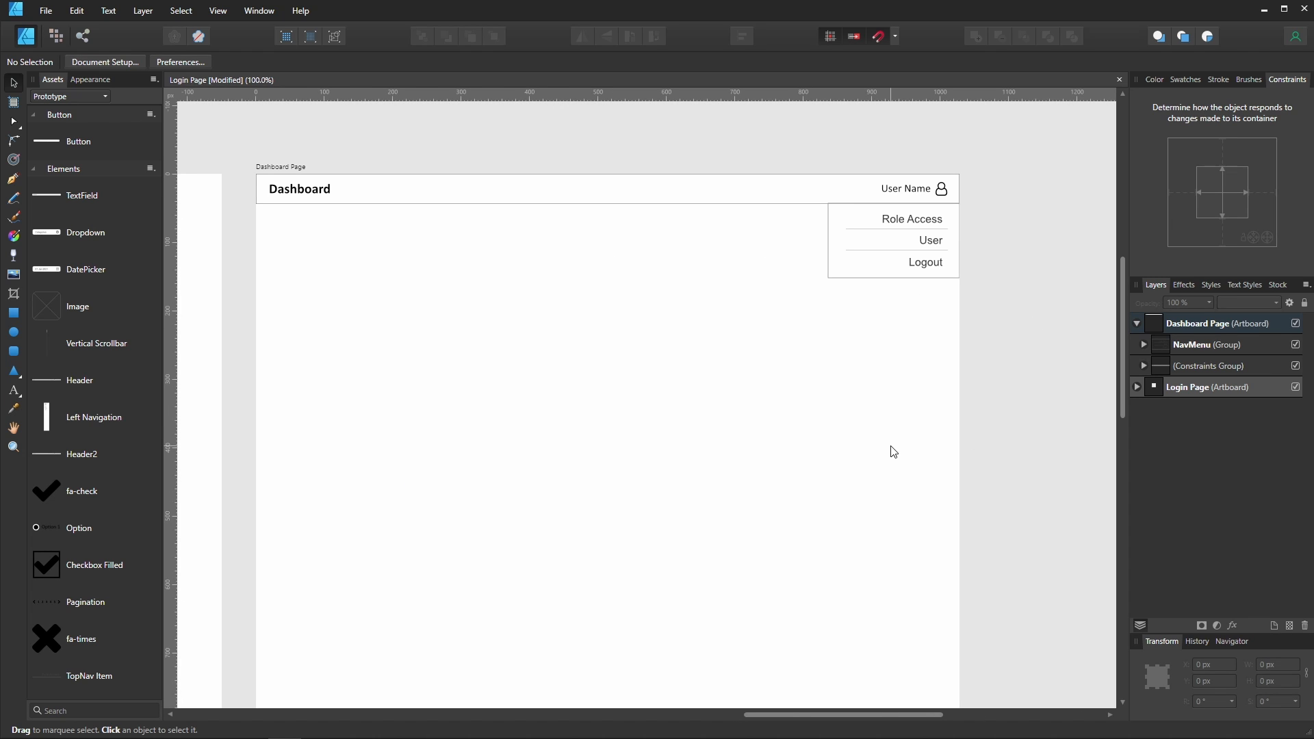